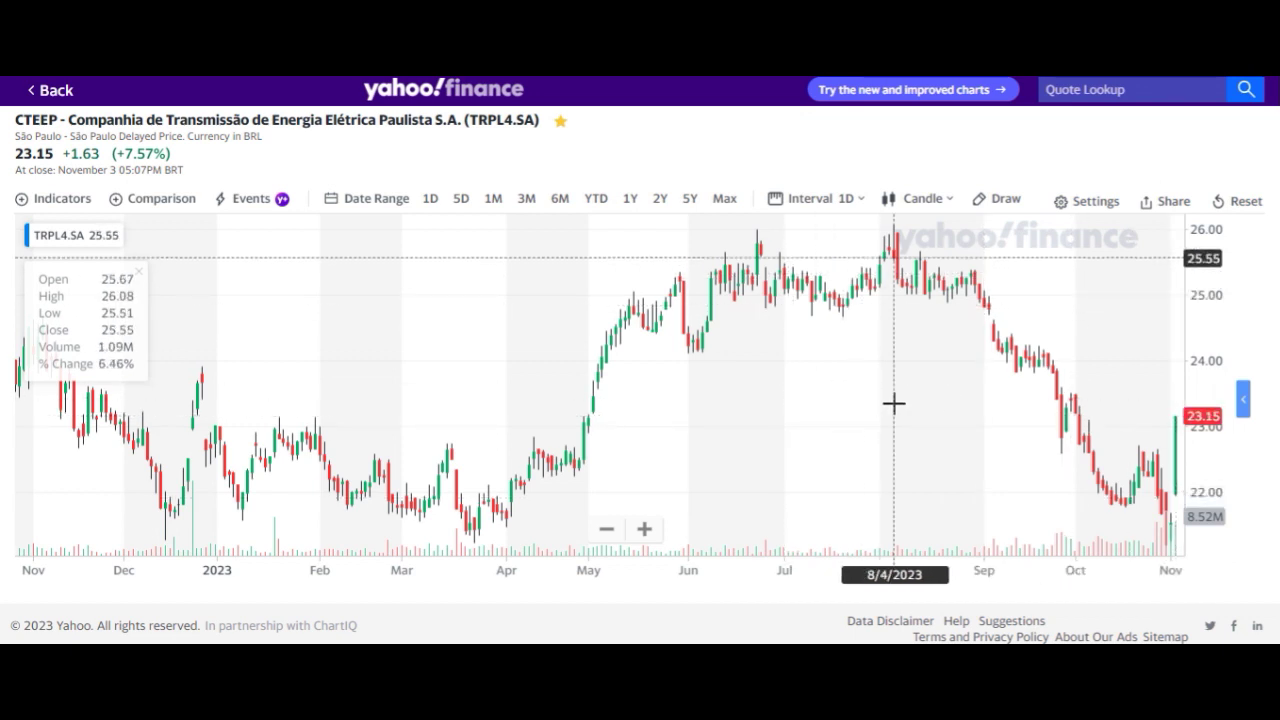
- Extend the TRPL4.SA daily chart back to 2019 and display the Dividends events on it
{"action": "scroll", "coordinate": [859, 382], "scroll_direction": "down", "scroll_amount": 3}
{"action": "scroll", "coordinate": [859, 382], "scroll_direction": "down", "scroll_amount": 4}
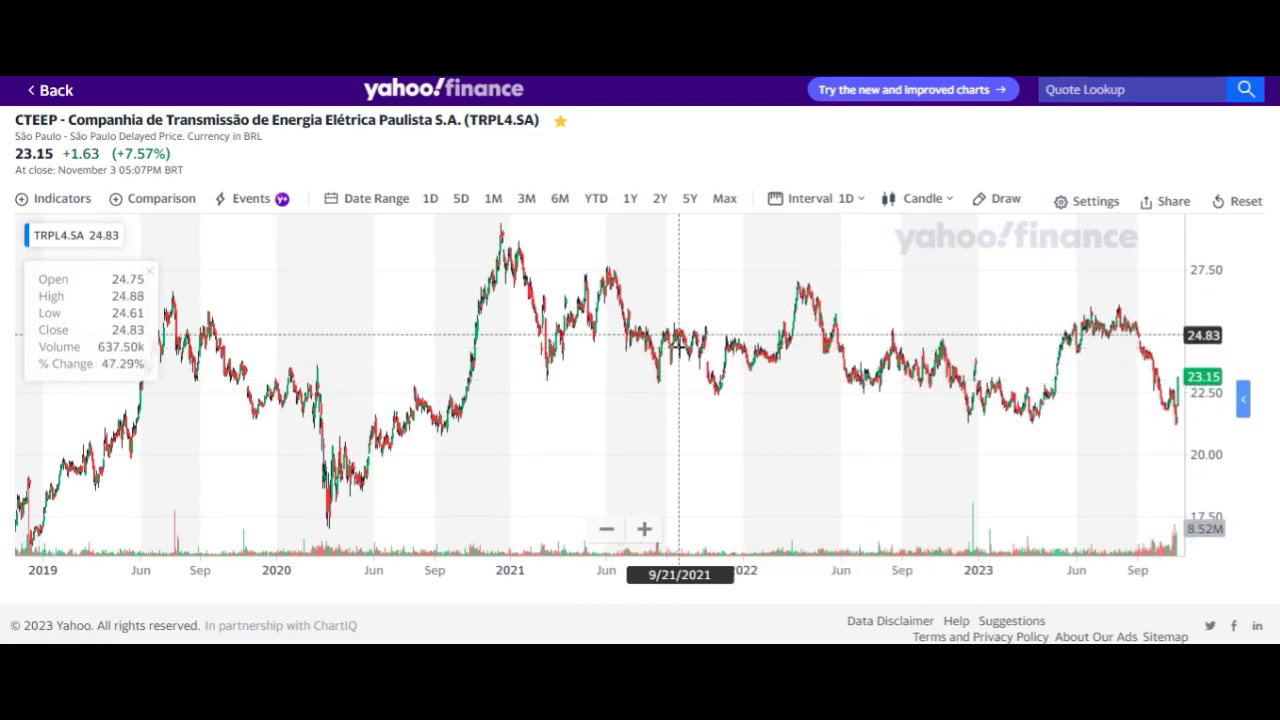
{"action": "left_click", "coordinate": [253, 201]}
{"action": "left_click", "coordinate": [243, 265]}
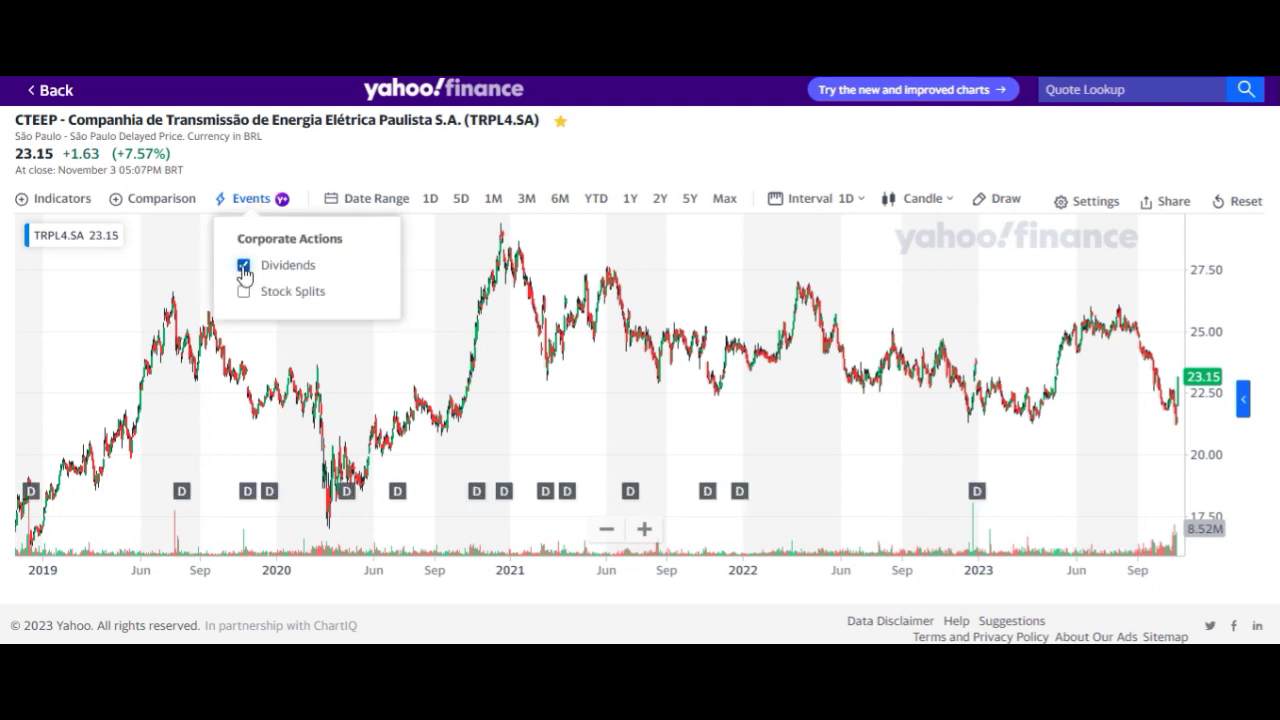
{"action": "left_click", "coordinate": [563, 166]}
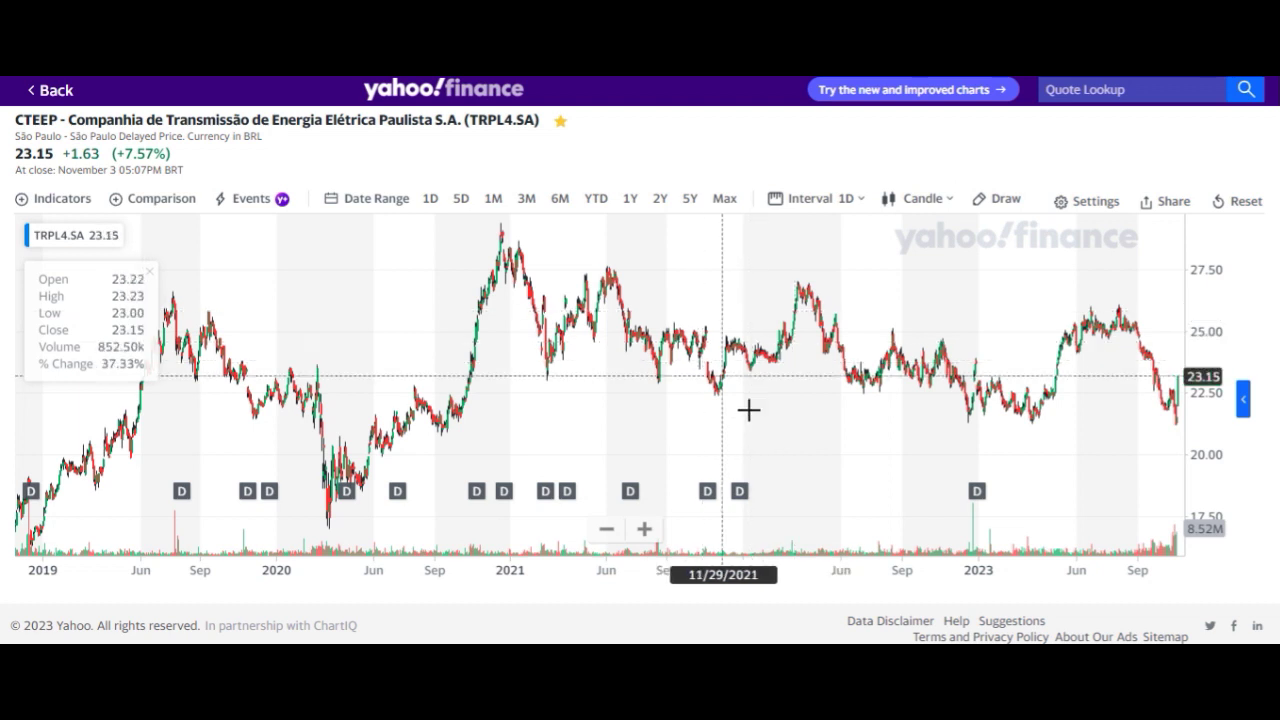
{"action": "mouse_move", "coordinate": [976, 496]}
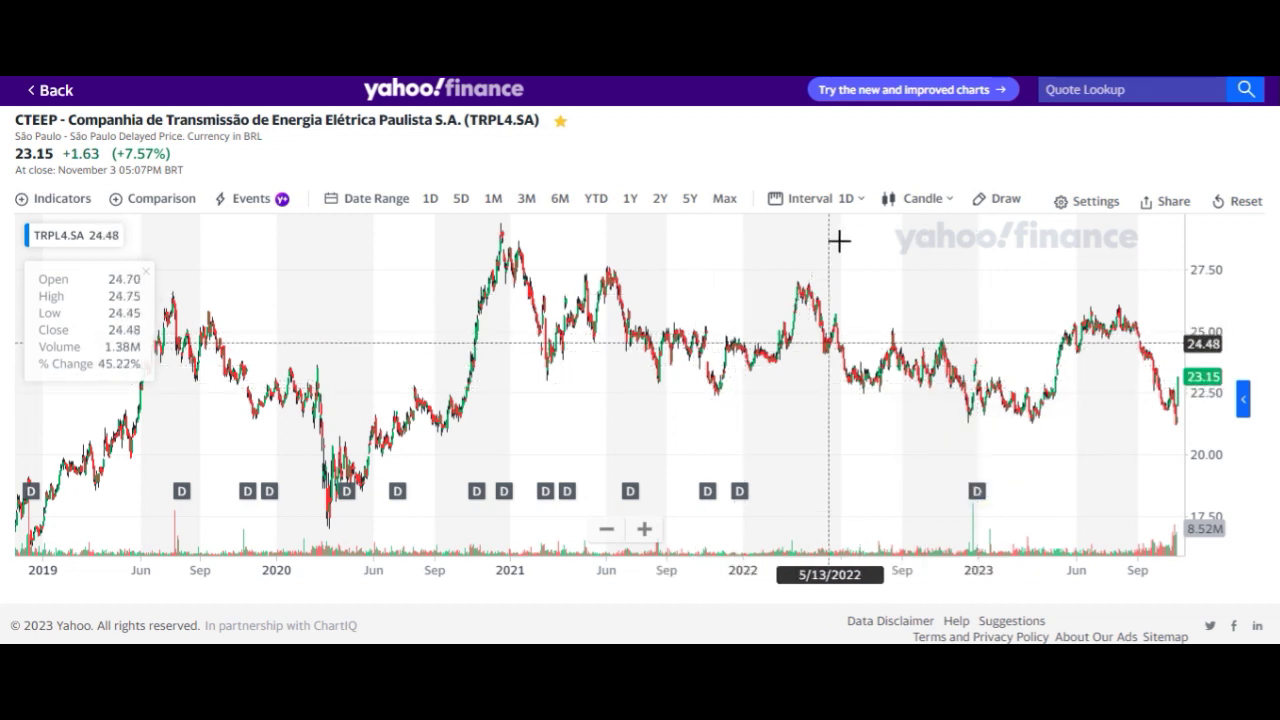
- Set the TRPL4.SA chart's interval to 1 month and widen its date range
{"action": "left_click", "coordinate": [818, 199]}
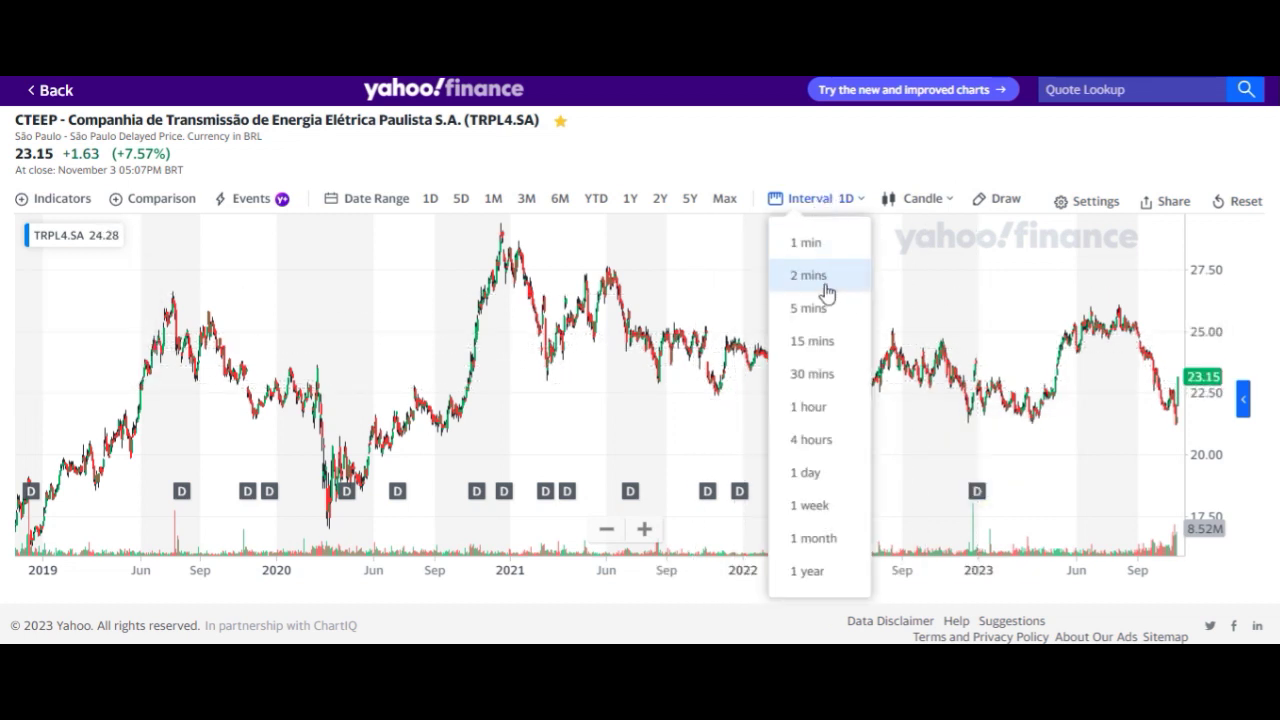
{"action": "left_click", "coordinate": [814, 538]}
{"action": "scroll", "coordinate": [778, 420], "scroll_direction": "down", "scroll_amount": 5}
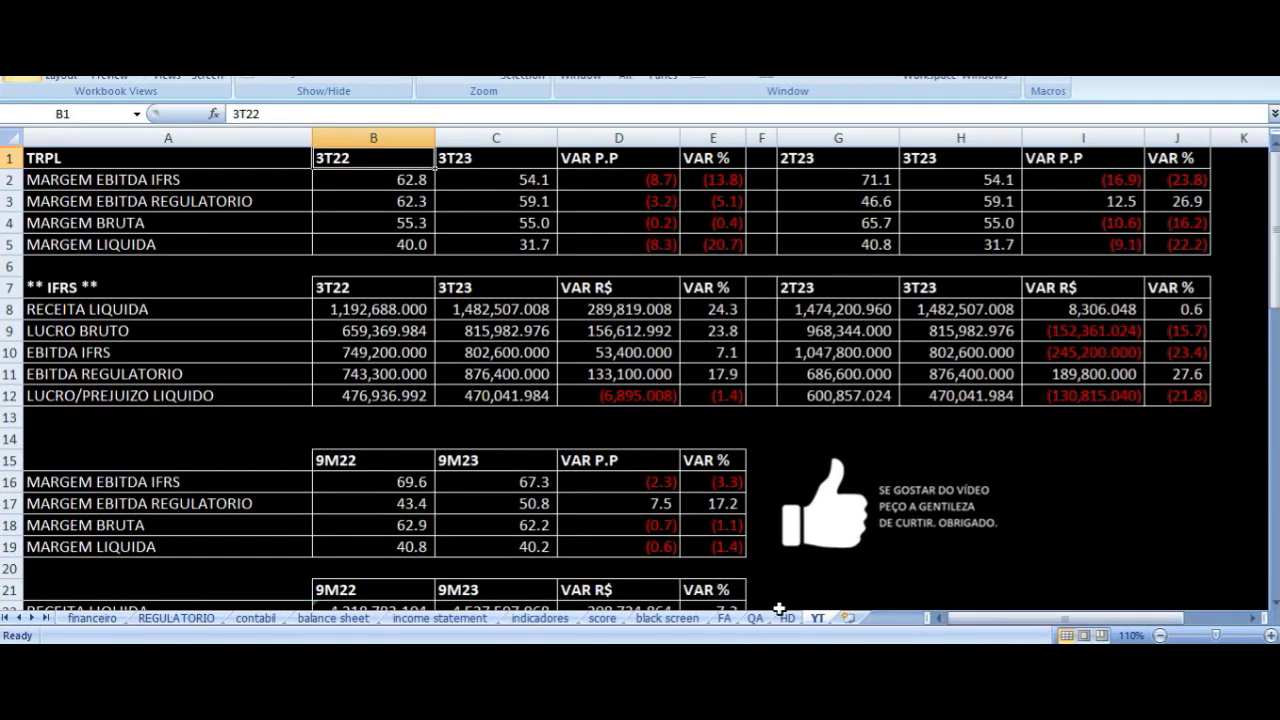
- Open the HD sheet in the Excel workbook and compare net revenue and profit for 2013 and 2014
{"action": "left_click", "coordinate": [788, 618]}
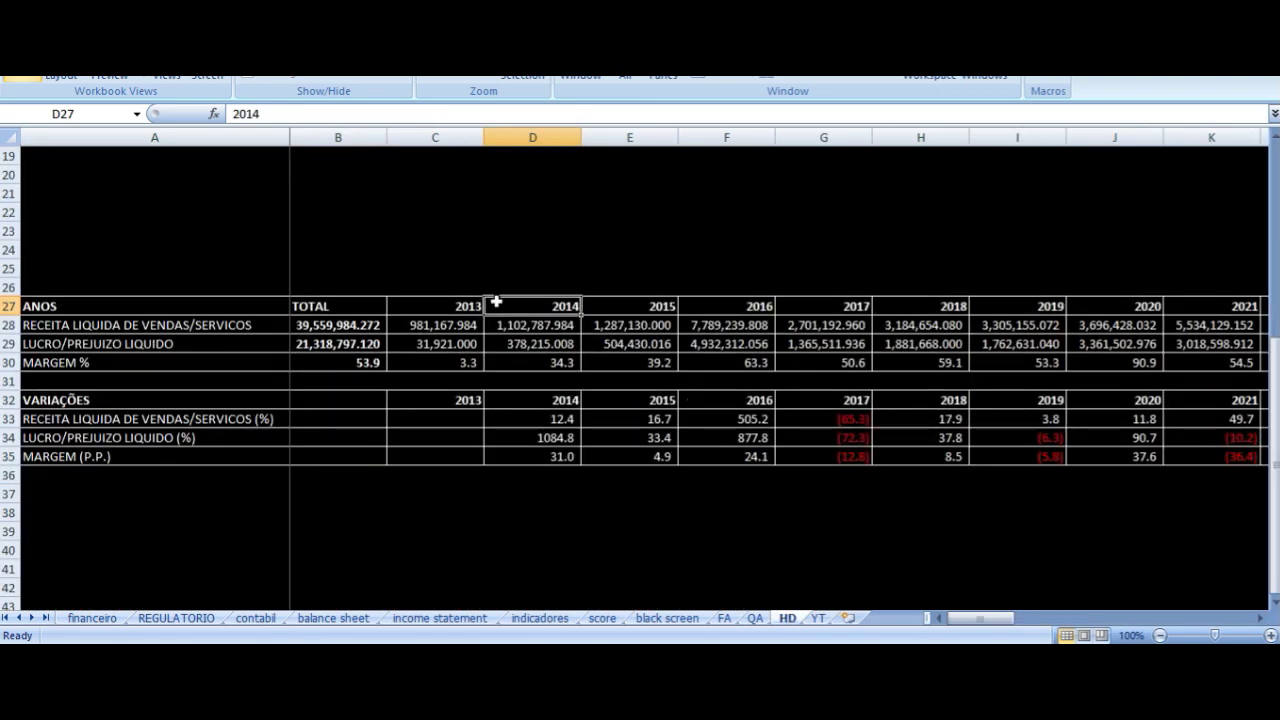
{"action": "left_click", "coordinate": [443, 323]}
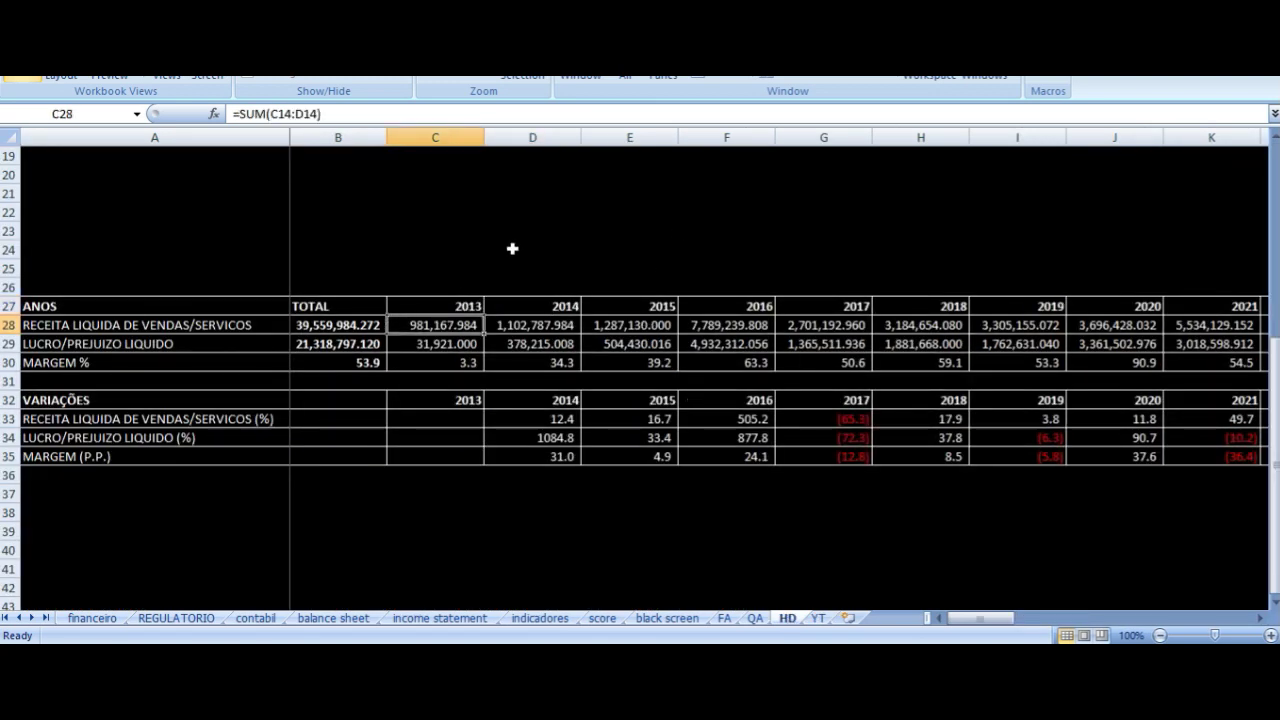
{"action": "key", "text": "Right"}
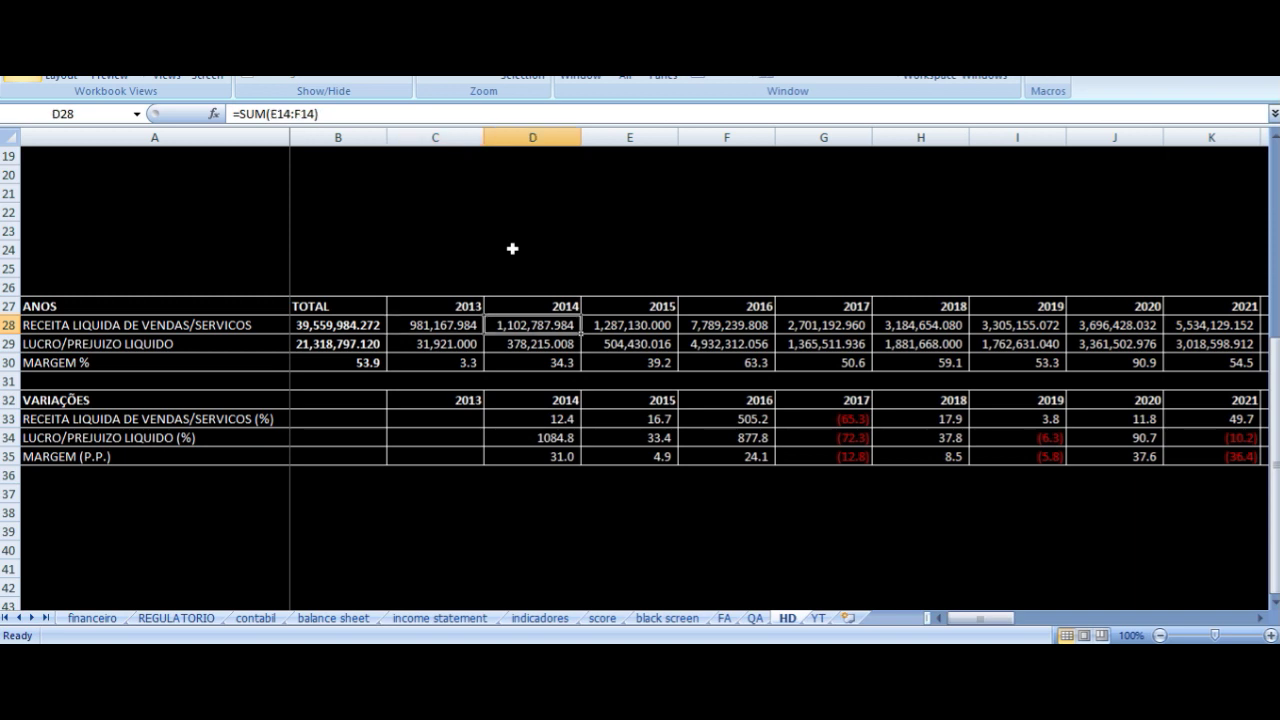
{"action": "key", "text": "Left"}
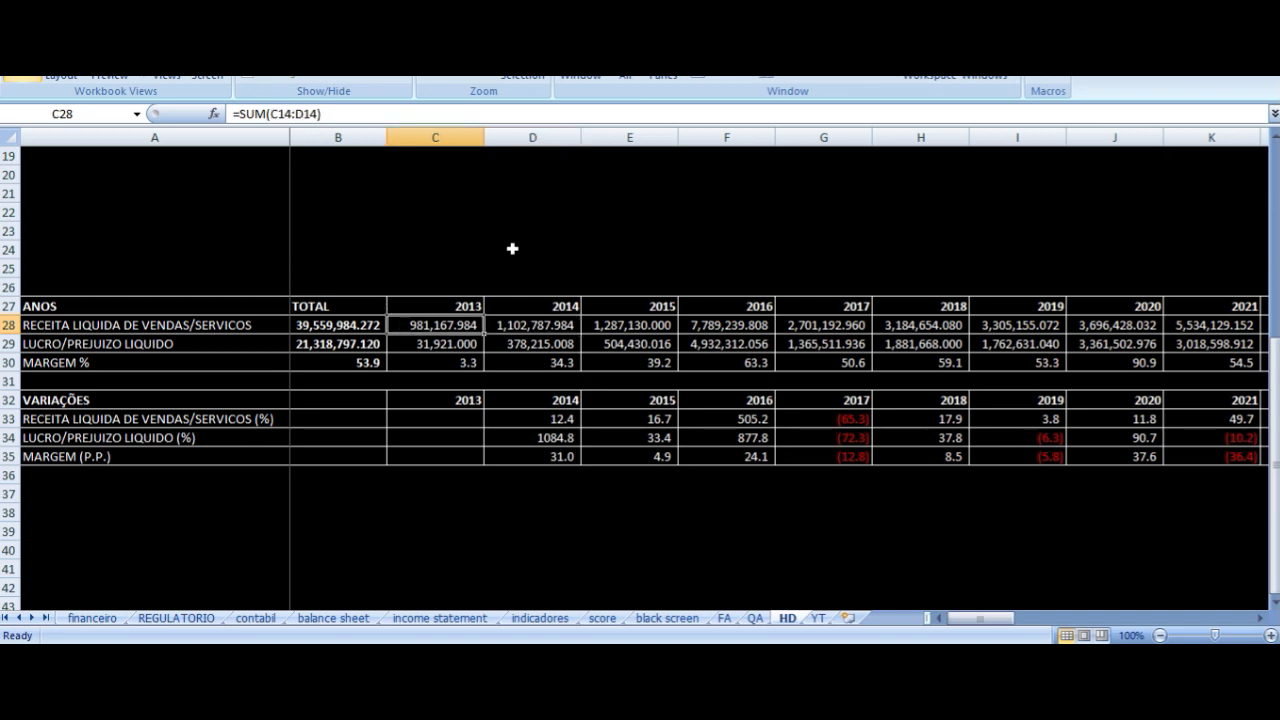
{"action": "key", "text": "Right"}
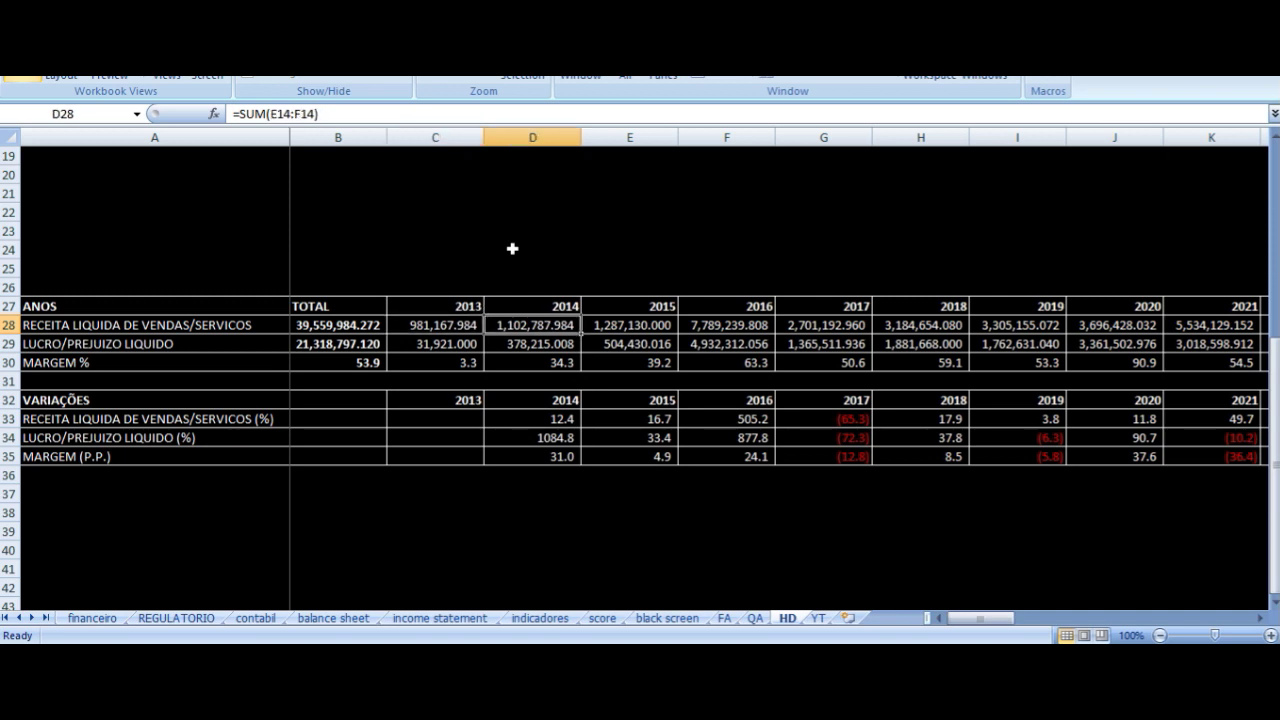
{"action": "key", "text": "Left"}
{"action": "key", "text": "Down"}
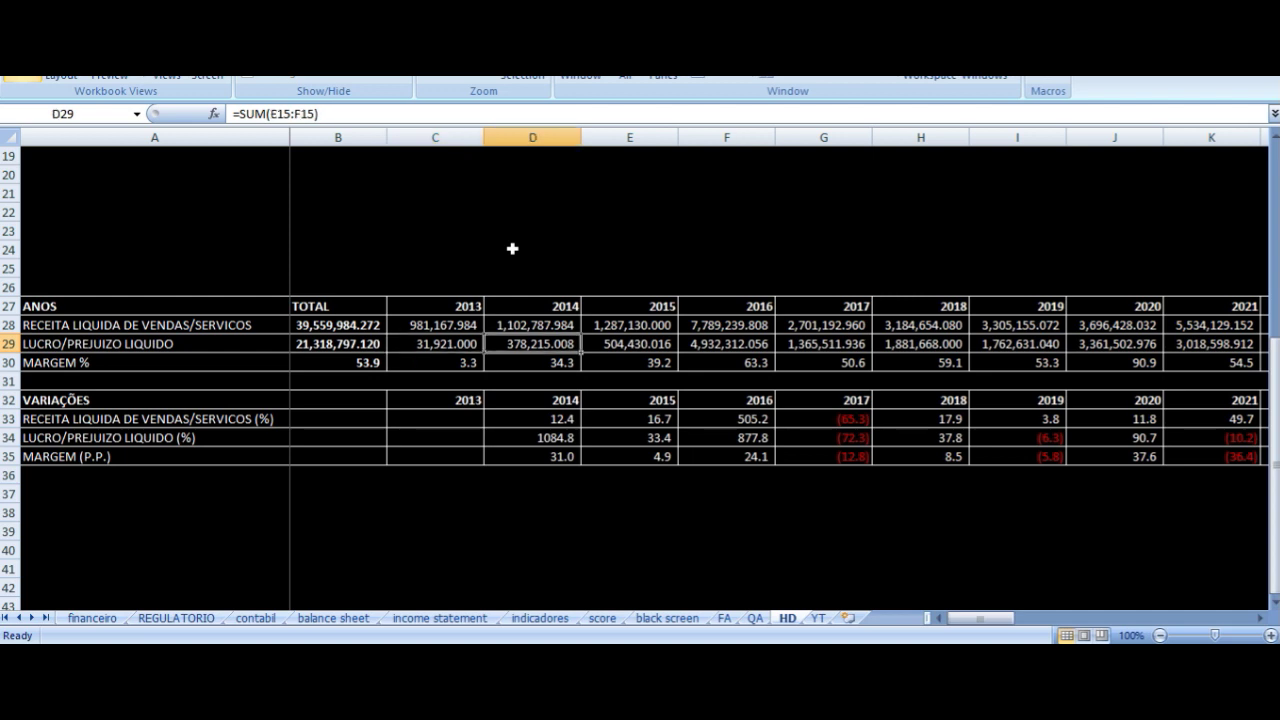
{"action": "key", "text": "Right"}
{"action": "key", "text": "Up"}
{"action": "key", "text": "Left"}
- Examine the 2016 and 2017 net revenue in the yearly table, followed by the 2017 margin
{"action": "key", "text": "Right"}
{"action": "key", "text": "Right"}
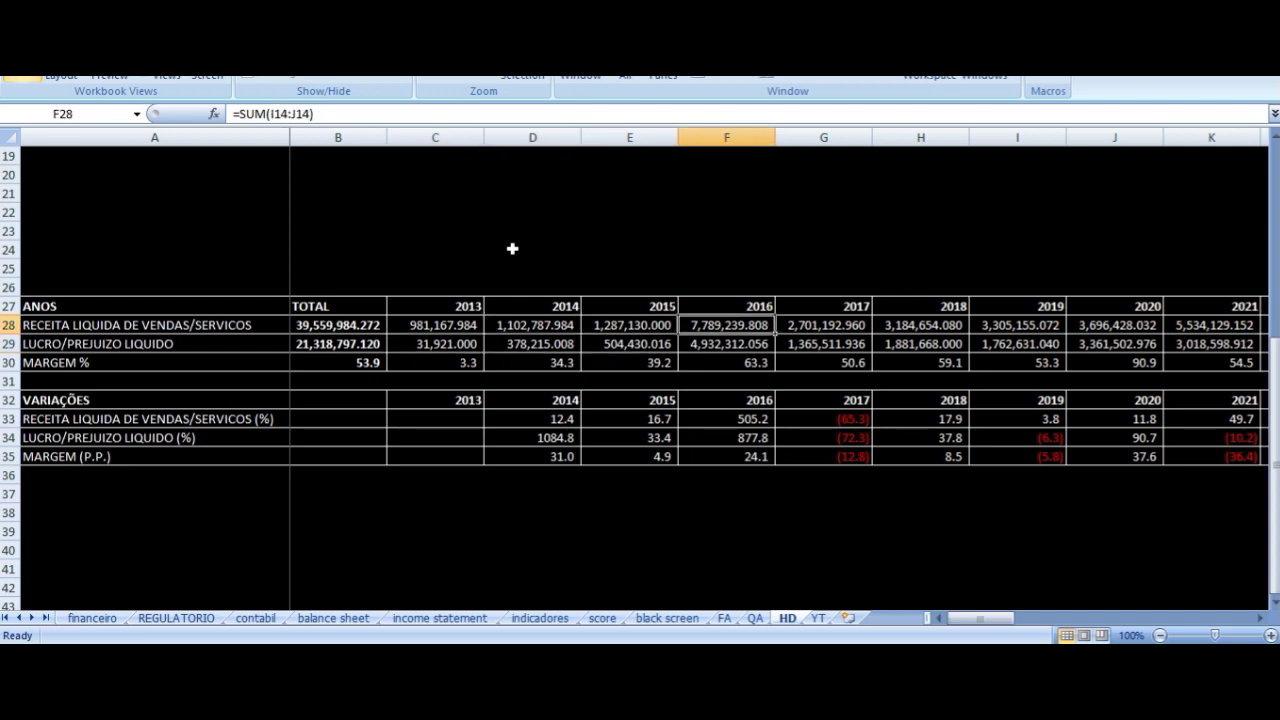
{"action": "key", "text": "Right"}
{"action": "key", "text": "Down"}
{"action": "key", "text": "Down"}
{"action": "key", "text": "Down"}
{"action": "key", "text": "Down"}
{"action": "key", "text": "Down"}
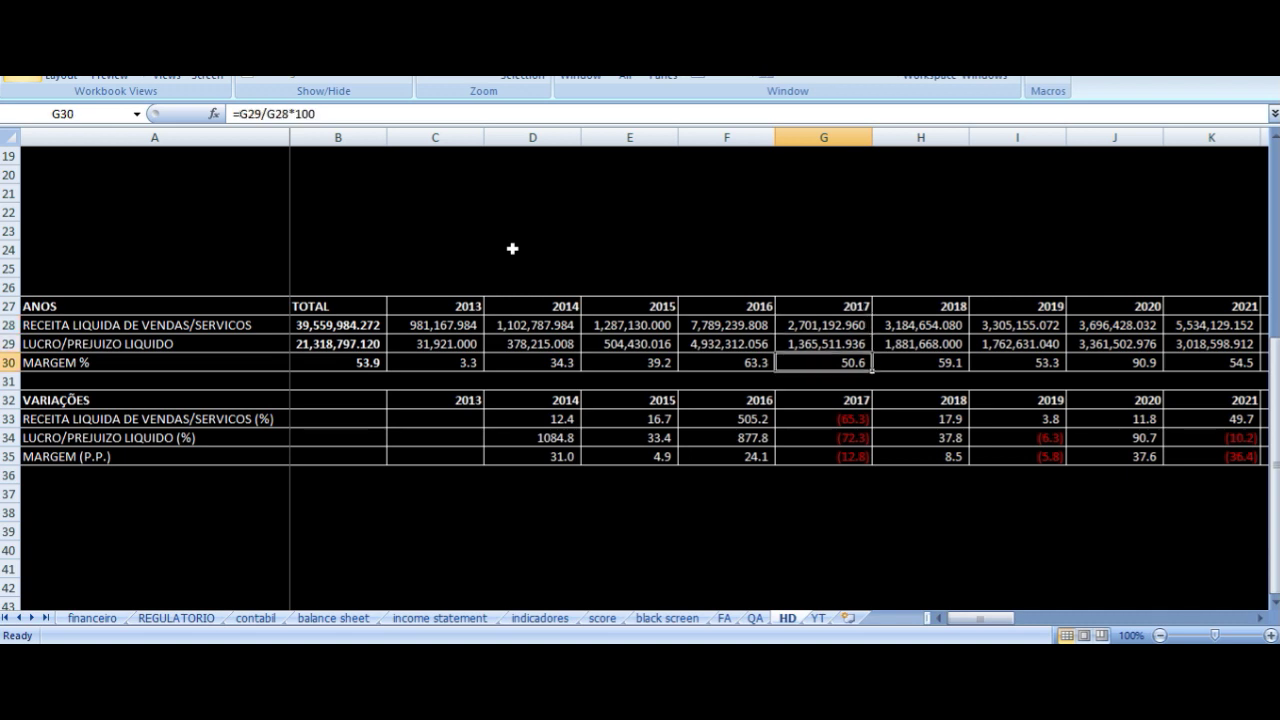
- Compare the 2016 net revenue and profit with 2017 and check the 2017 column of the variations table
{"action": "key", "text": "Up"}
{"action": "key", "text": "Up"}
{"action": "key", "text": "Up"}
{"action": "key", "text": "Up"}
{"action": "key", "text": "Up"}
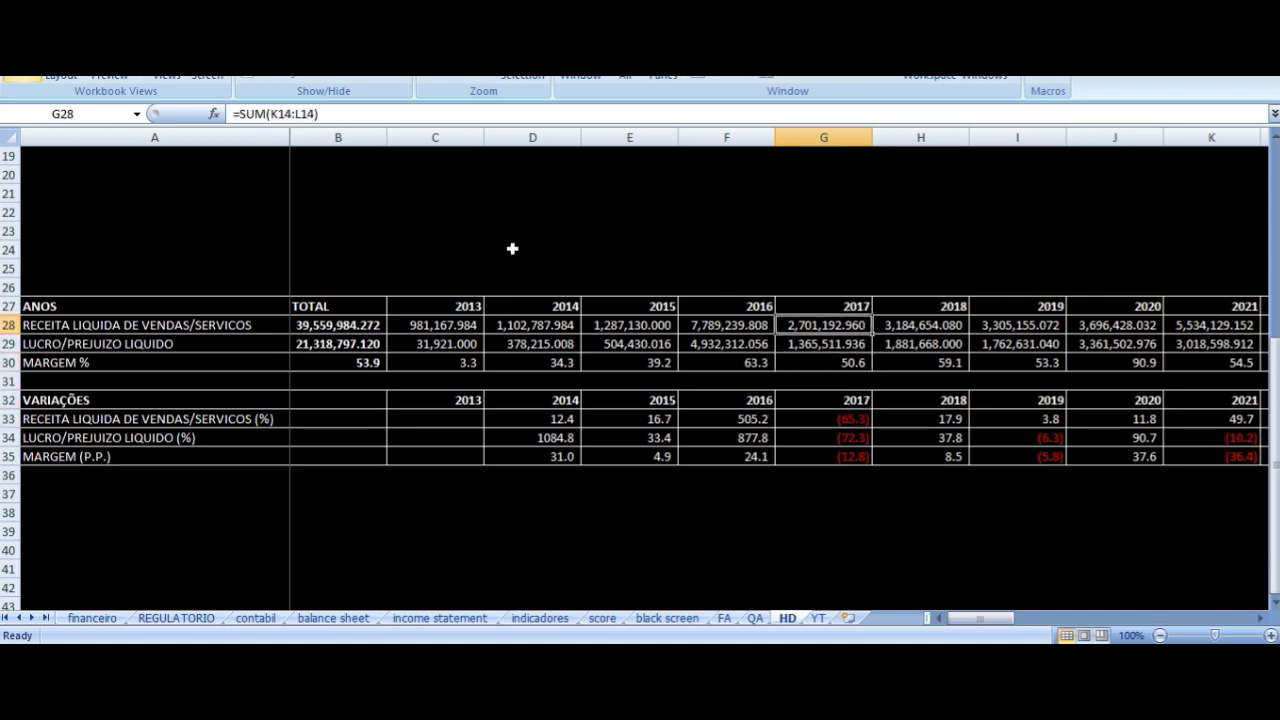
{"action": "key", "text": "Left"}
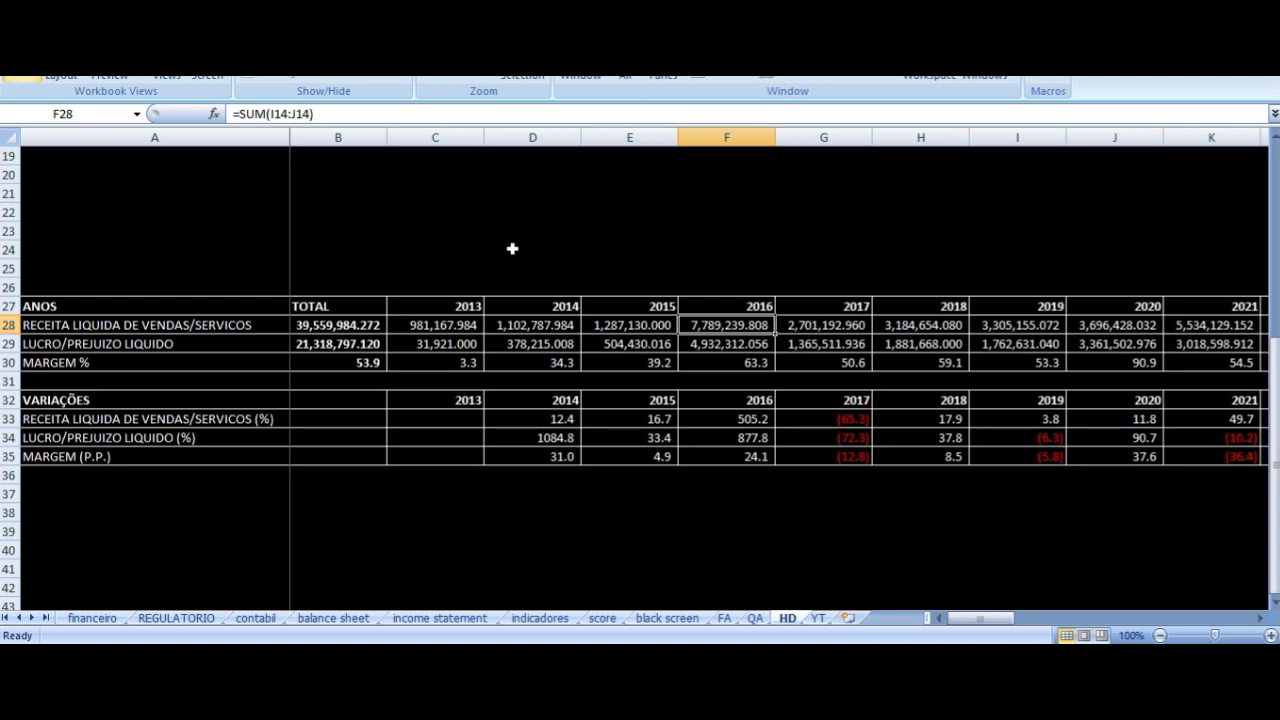
{"action": "key", "text": "Right"}
{"action": "key", "text": "Left"}
{"action": "key", "text": "Down"}
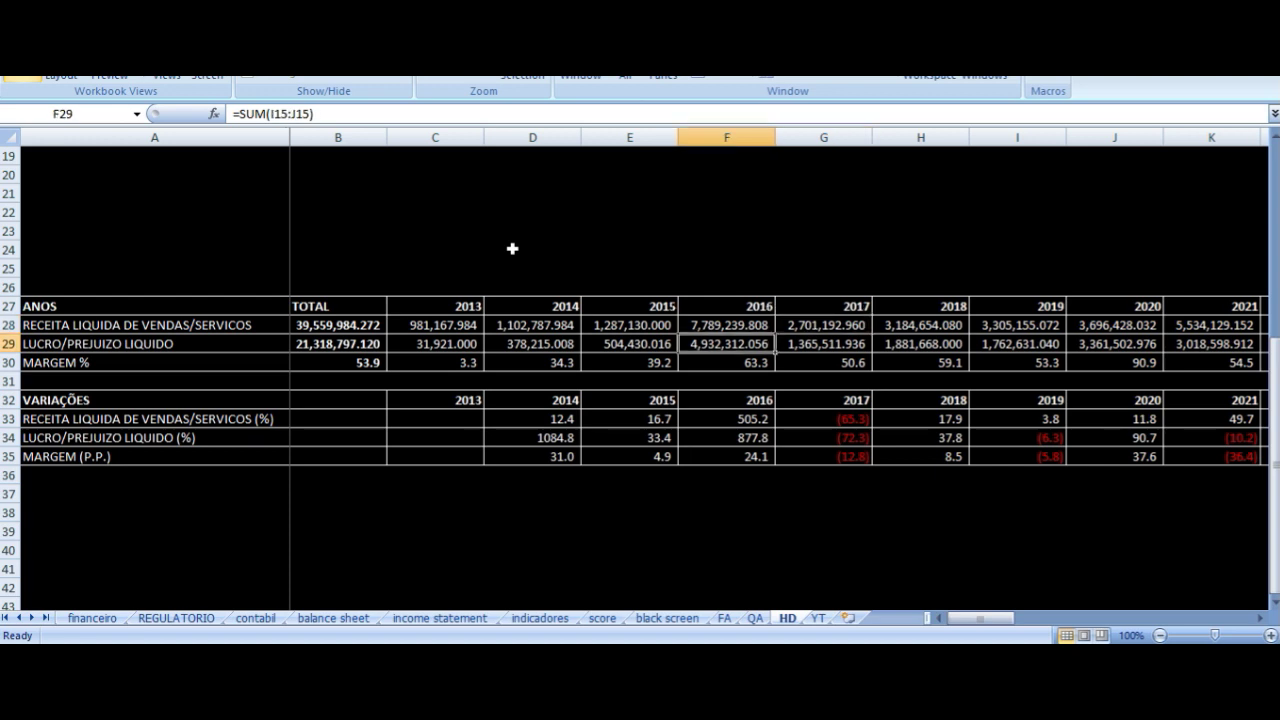
{"action": "key", "text": "Right"}
{"action": "key", "text": "Down"}
{"action": "key", "text": "Down"}
{"action": "key", "text": "Down"}
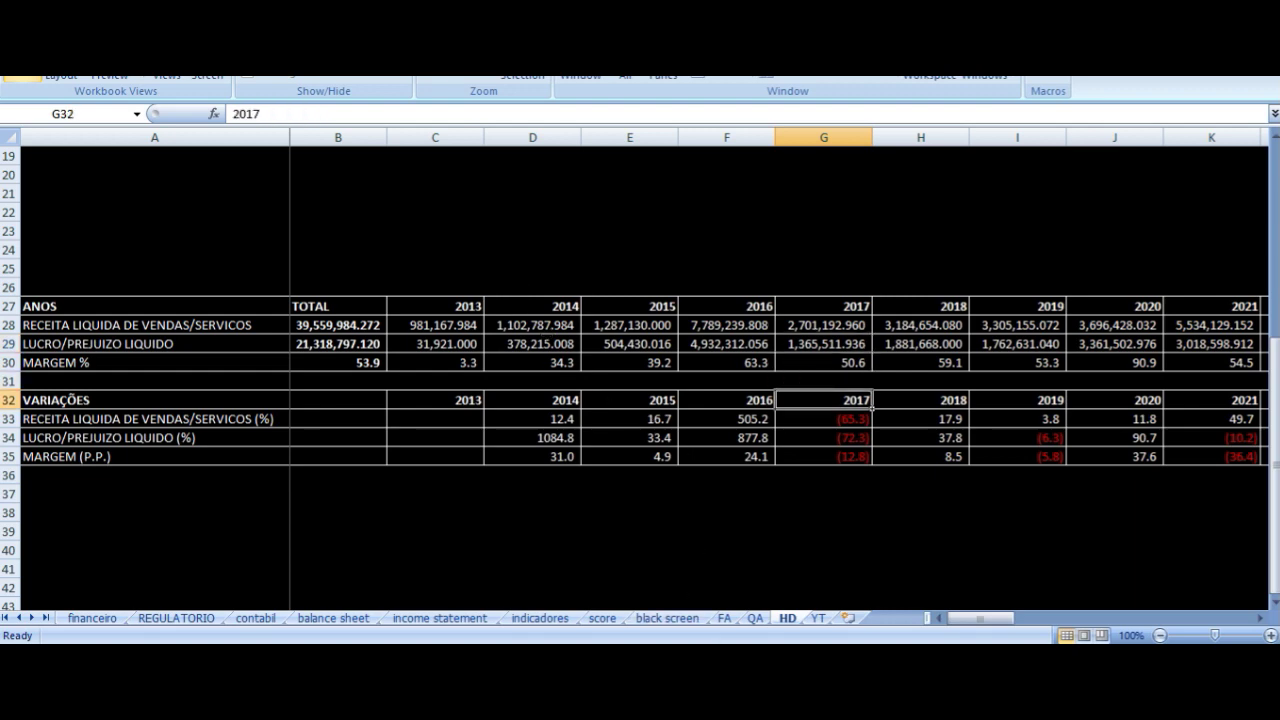
{"action": "key", "text": "alt+Tab"}
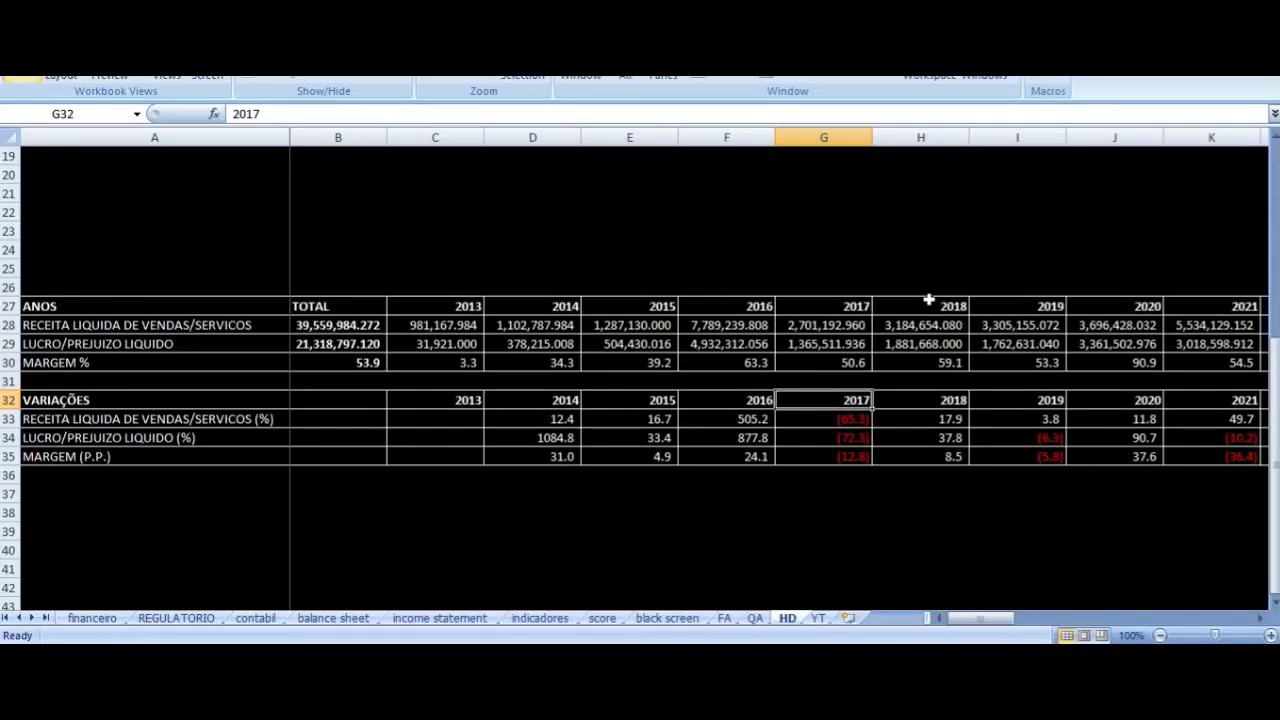
- Compare net revenue across 2017, 2018 and 2019 in the yearly table
{"action": "left_click", "coordinate": [924, 304]}
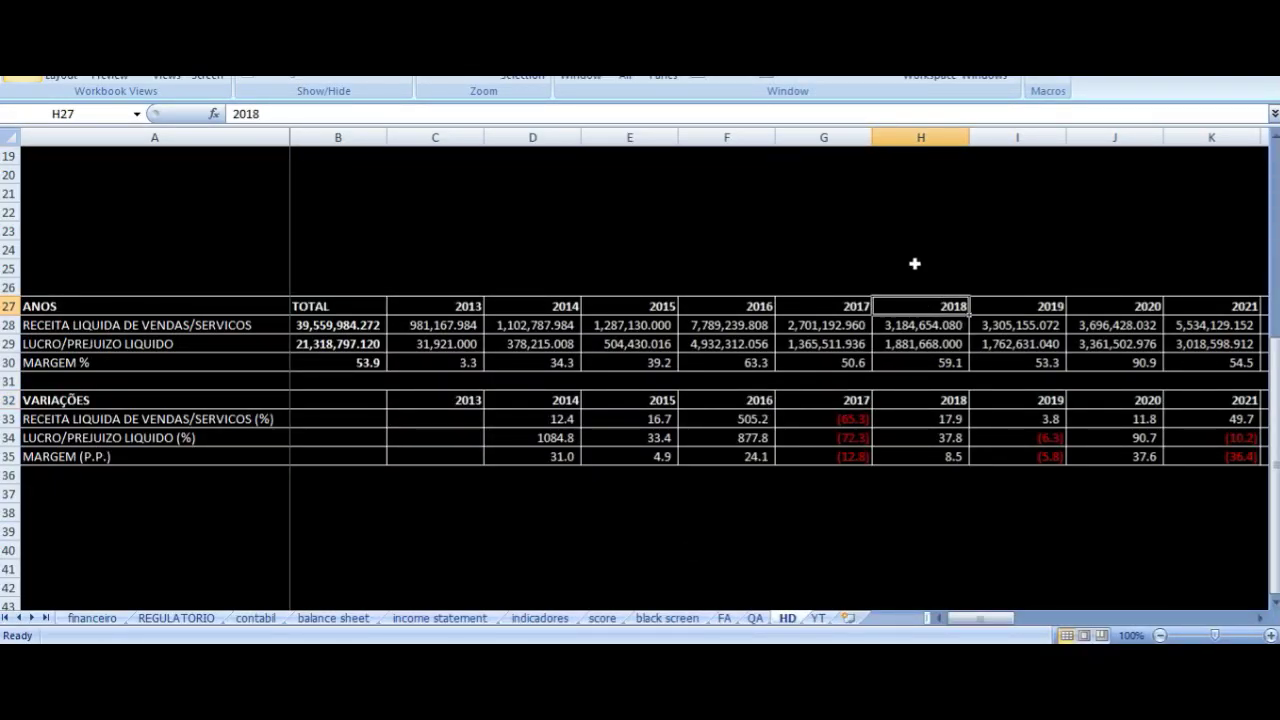
{"action": "key", "text": "Right"}
{"action": "key", "text": "Down"}
{"action": "key", "text": "Left"}
{"action": "key", "text": "Left"}
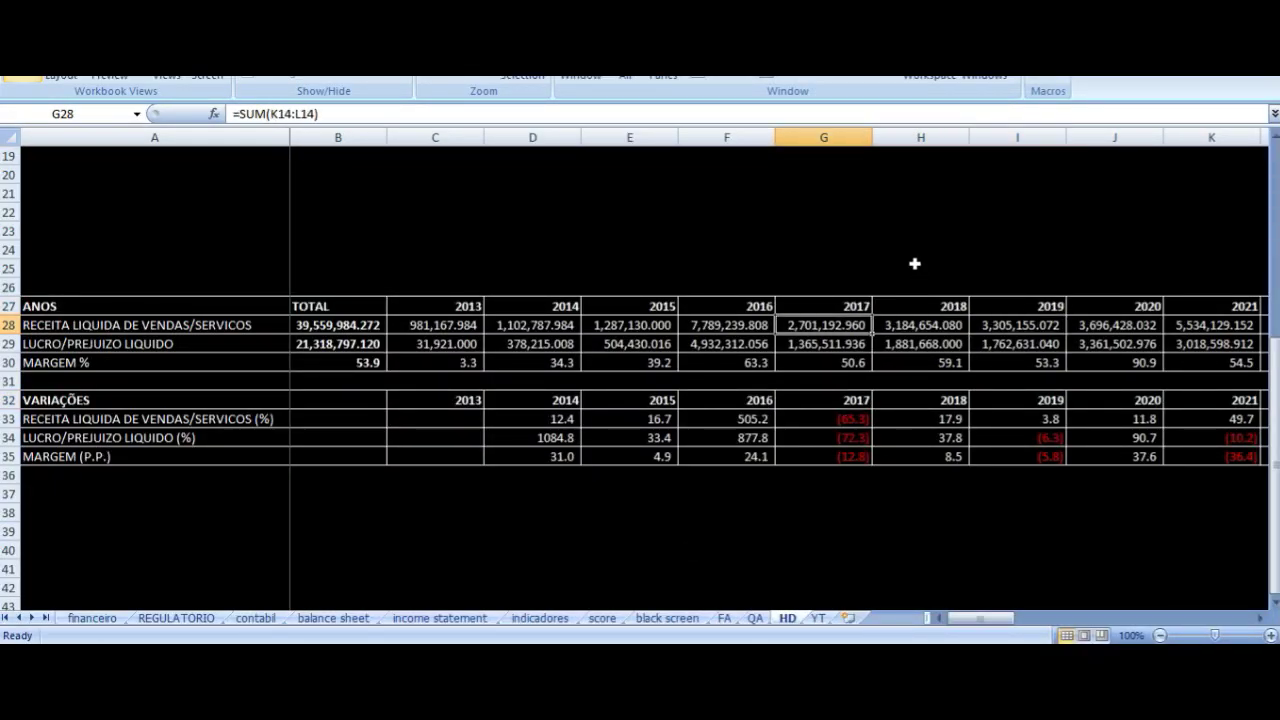
{"action": "key", "text": "Right"}
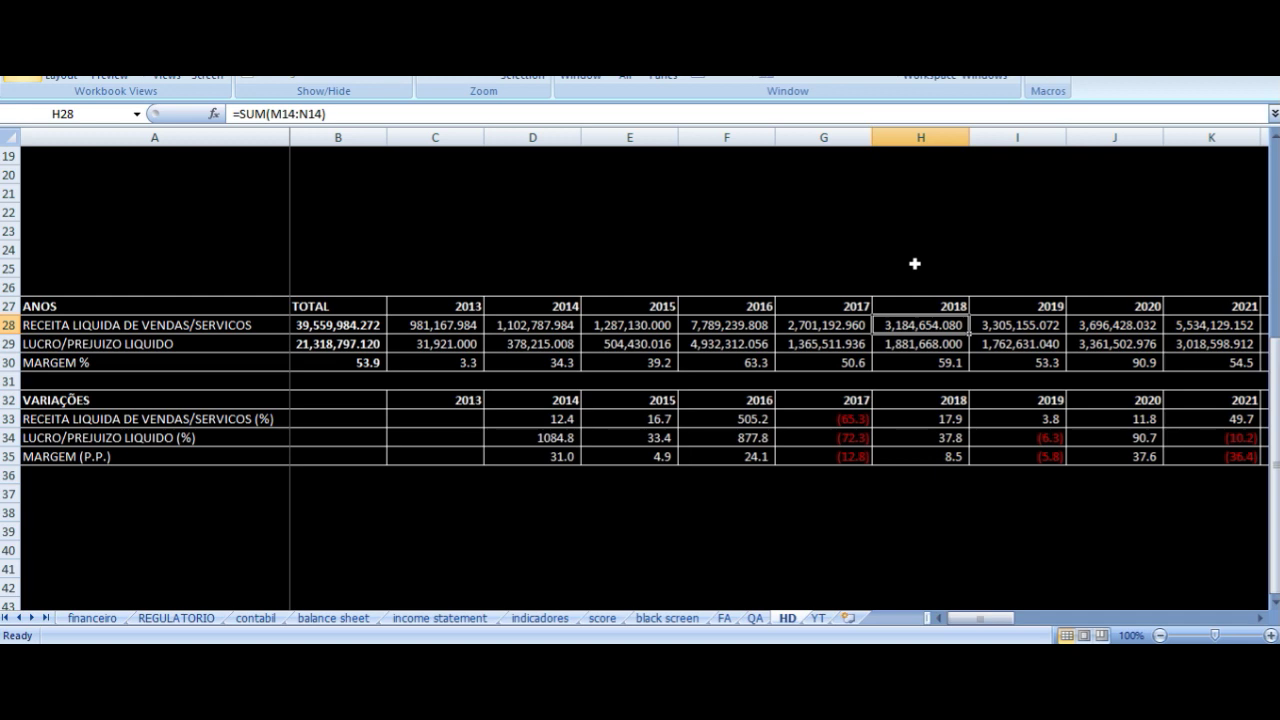
{"action": "key", "text": "Right"}
- Examine the 2019 profit, margin and variation figures, and compare the 2018 and 2019 profits
{"action": "key", "text": "Down"}
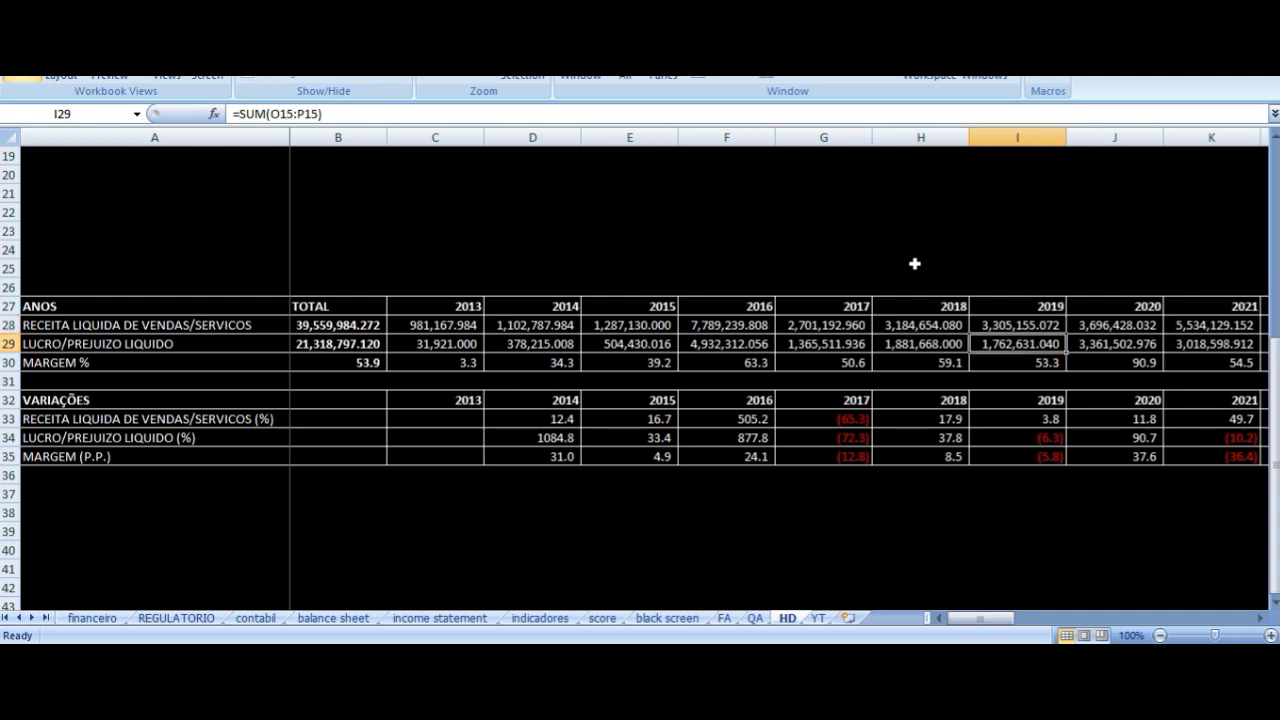
{"action": "key", "text": "Down"}
{"action": "key", "text": "Down"}
{"action": "key", "text": "Up"}
{"action": "key", "text": "Down"}
{"action": "key", "text": "Down"}
{"action": "key", "text": "Down"}
{"action": "key", "text": "Down"}
{"action": "key", "text": "Down"}
{"action": "key", "text": "Up"}
{"action": "key", "text": "Up"}
{"action": "key", "text": "Up"}
{"action": "key", "text": "Up"}
{"action": "key", "text": "Up"}
{"action": "key", "text": "Up"}
{"action": "key", "text": "Left"}
{"action": "key", "text": "Right"}
{"action": "key", "text": "Left"}
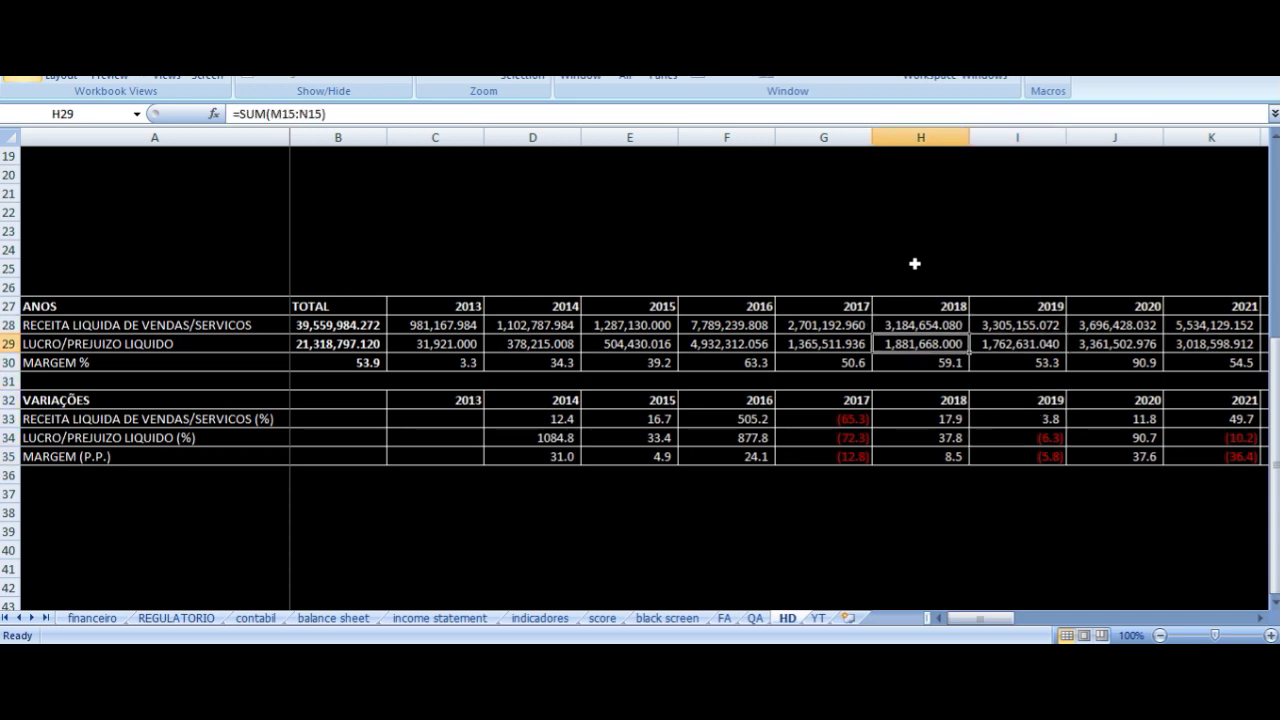
- Review the 2019 percentage change in profit and the margin change in percentage points
{"action": "key", "text": "Right"}
{"action": "key", "text": "Down"}
{"action": "key", "text": "Down"}
{"action": "key", "text": "Down"}
{"action": "key", "text": "Down"}
{"action": "key", "text": "Down"}
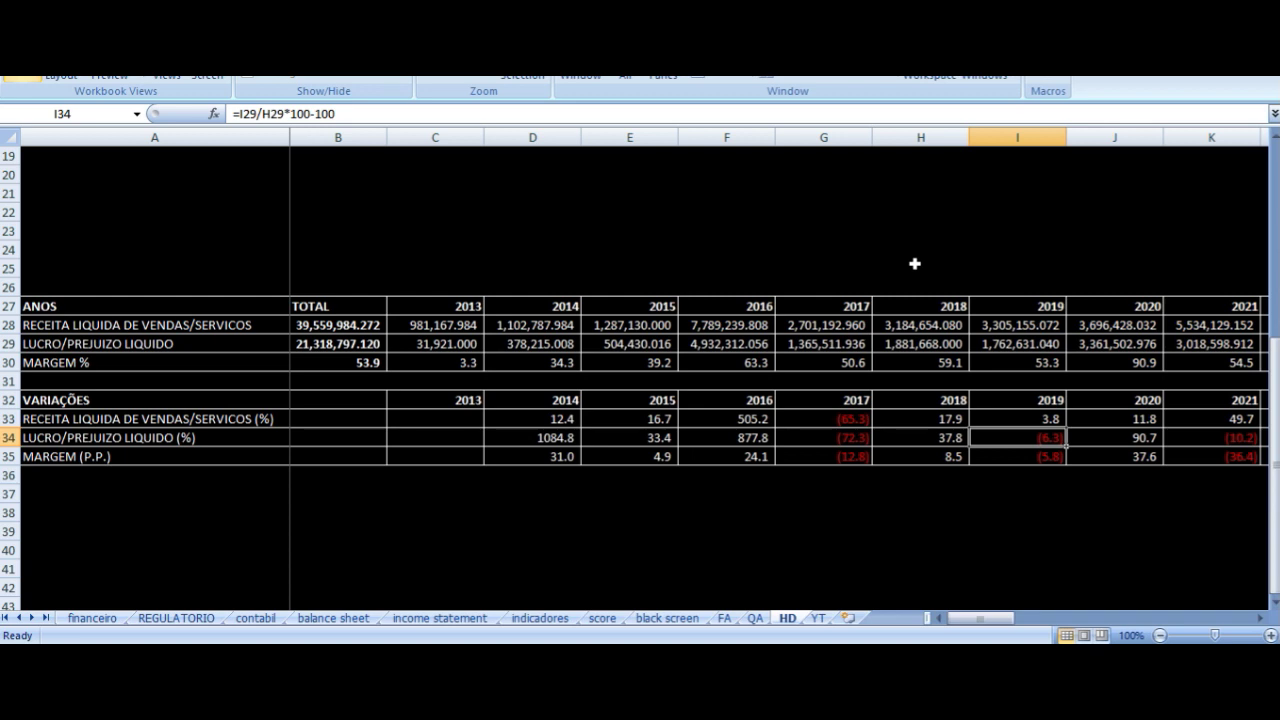
{"action": "key", "text": "Down"}
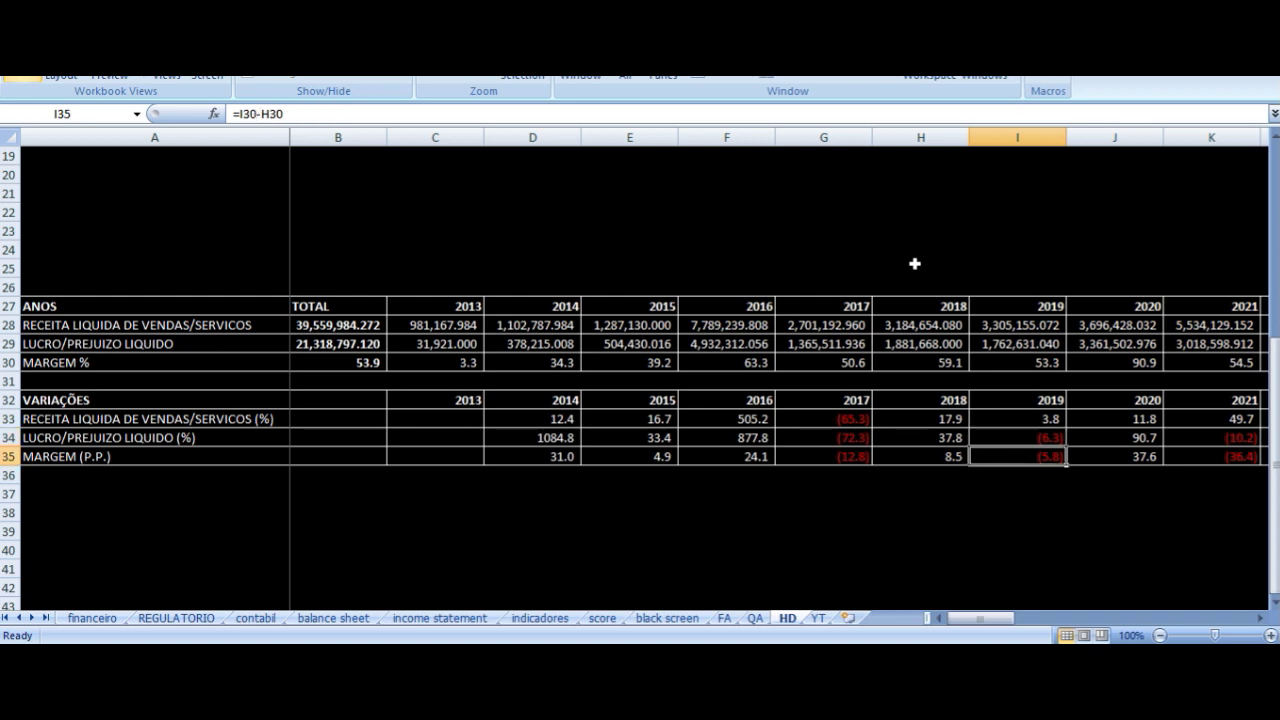
{"action": "key", "text": "Up"}
{"action": "key", "text": "Up"}
{"action": "key", "text": "Up"}
{"action": "key", "text": "Up"}
{"action": "key", "text": "Up"}
{"action": "key", "text": "Up"}
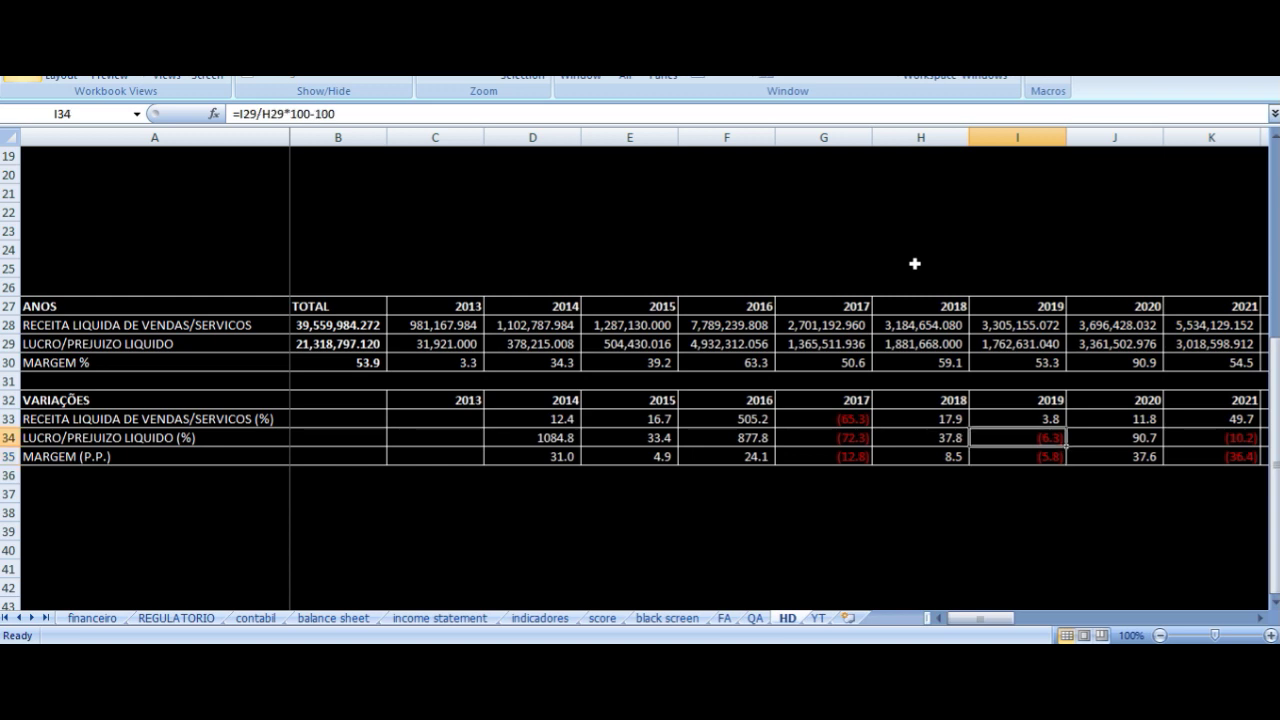
{"action": "key", "text": "Up"}
{"action": "key", "text": "Up"}
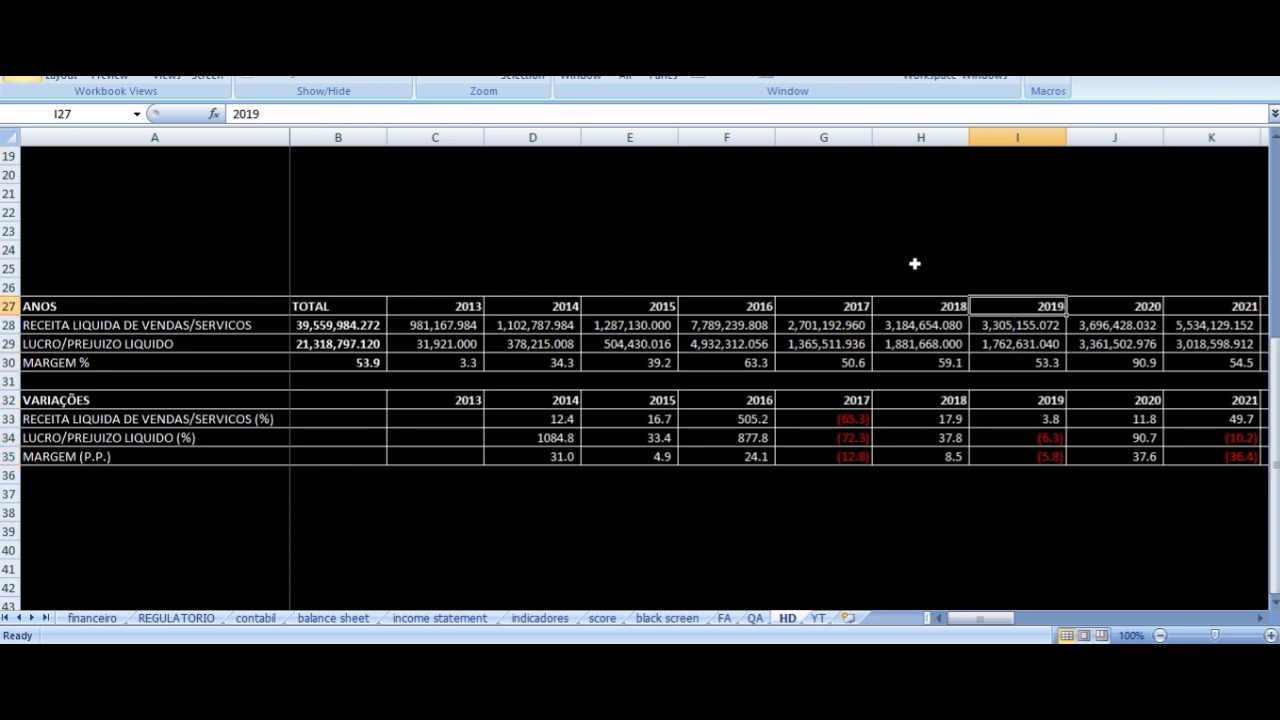
- Examine the 2020 net revenue together with its percentage change in the variations table
{"action": "key", "text": "Down"}
{"action": "key", "text": "Right"}
{"action": "key", "text": "Down"}
{"action": "key", "text": "Down"}
{"action": "key", "text": "Down"}
{"action": "key", "text": "Down"}
{"action": "key", "text": "Down"}
{"action": "key", "text": "Down"}
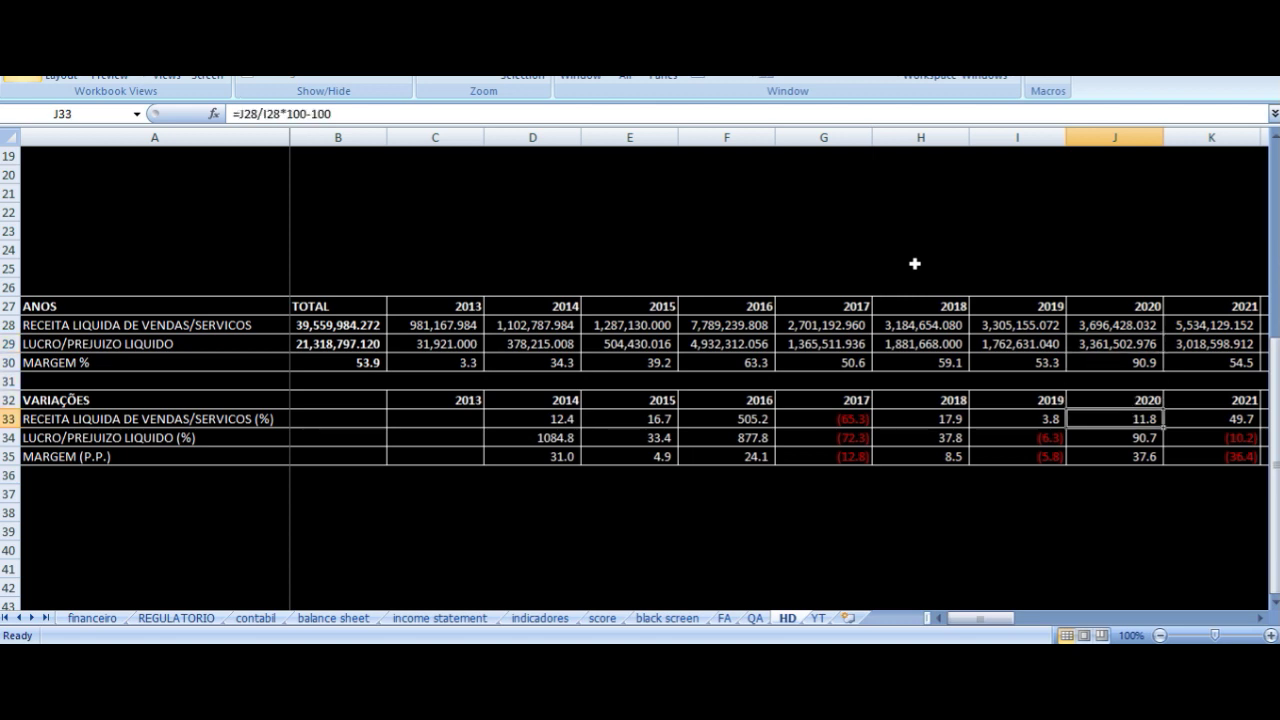
{"action": "key", "text": "Up"}
{"action": "key", "text": "Up"}
{"action": "key", "text": "Up"}
{"action": "key", "text": "Up"}
{"action": "key", "text": "Up"}
{"action": "key", "text": "Up"}
{"action": "key", "text": "Up"}
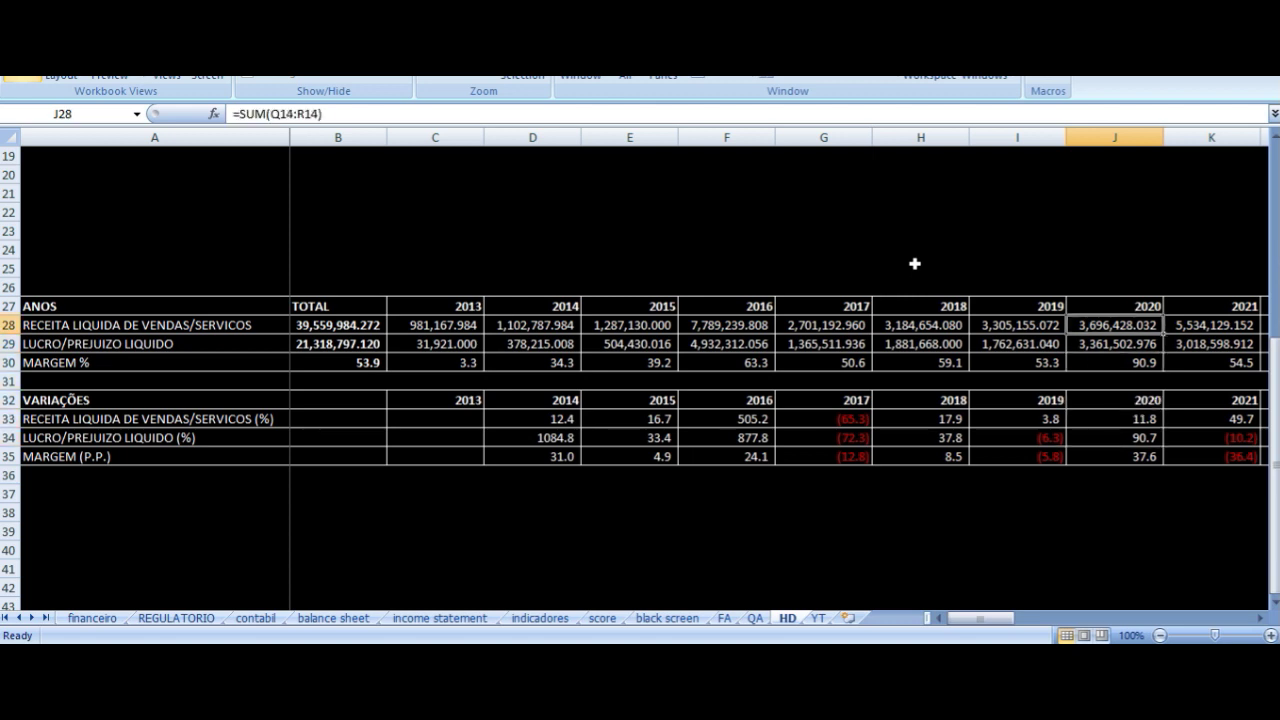
- Look over the yearly table through 2023 and examine the 2021 profit and its neighbouring years
{"action": "key", "text": "Right"}
{"action": "key", "text": "Right"}
{"action": "key", "text": "Right"}
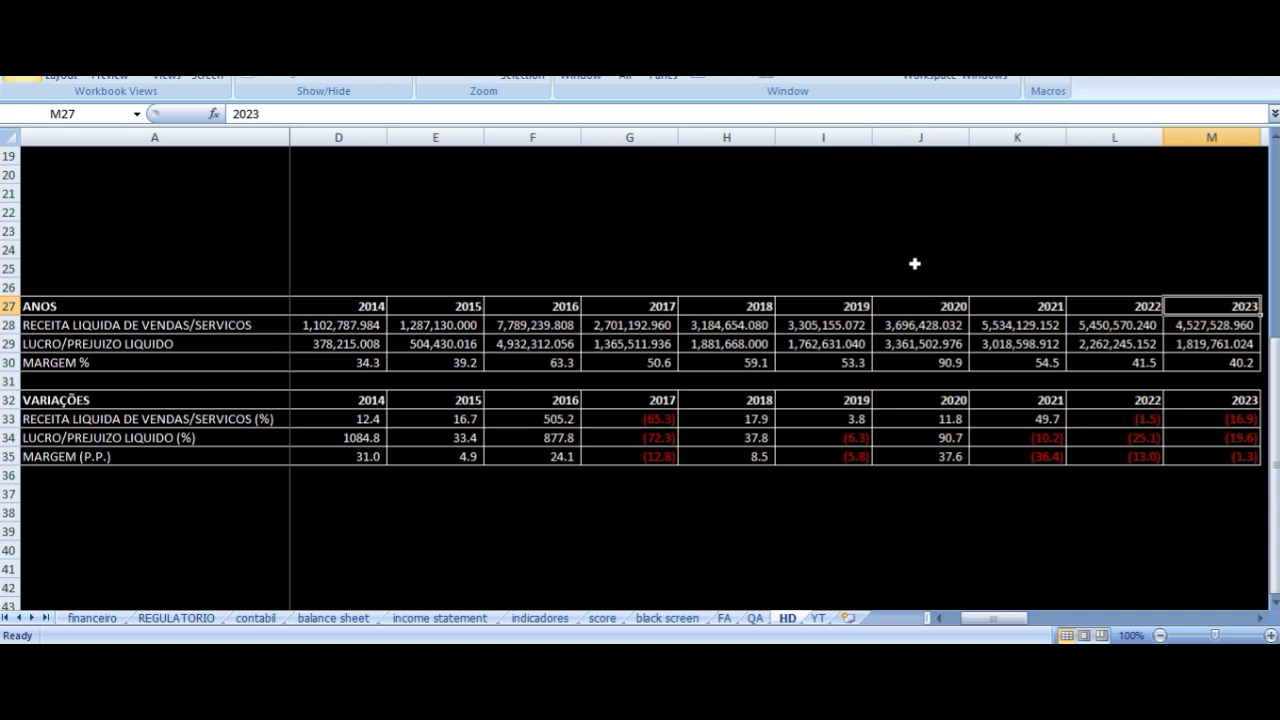
{"action": "key", "text": "Left"}
{"action": "key", "text": "Down"}
{"action": "key", "text": "Down"}
{"action": "key", "text": "Left"}
{"action": "key", "text": "Down"}
{"action": "key", "text": "Down"}
{"action": "key", "text": "Down"}
{"action": "key", "text": "Up"}
{"action": "key", "text": "Up"}
{"action": "key", "text": "Up"}
{"action": "key", "text": "Left"}
{"action": "key", "text": "Right"}
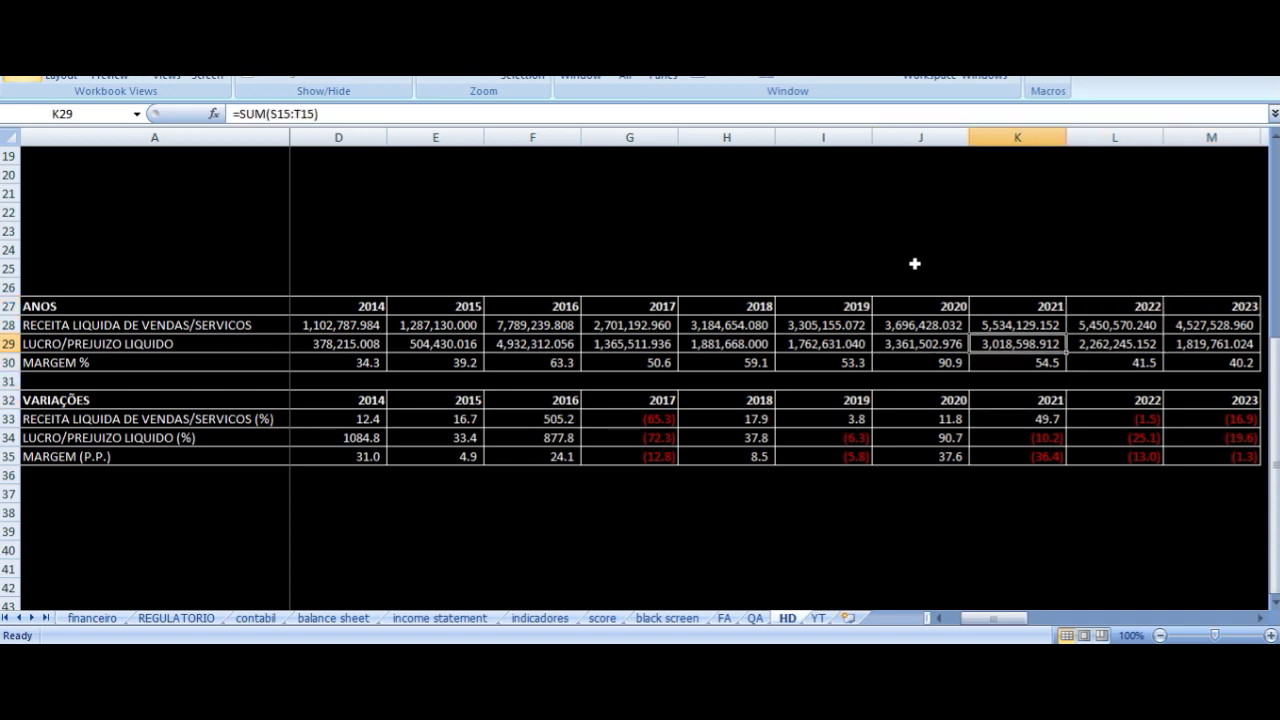
- Compare the 2021 net revenue with the 2020 net revenue in the yearly table
{"action": "key", "text": "Up"}
{"action": "key", "text": "Up"}
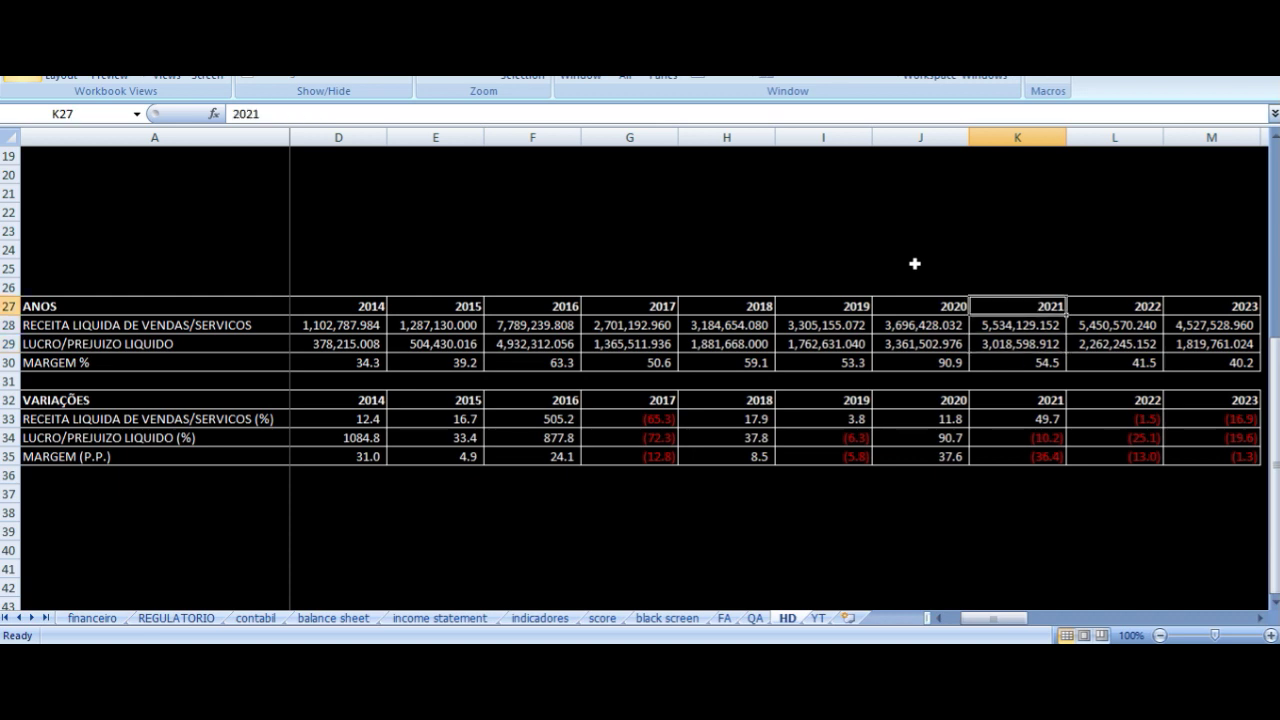
{"action": "key", "text": "Right"}
{"action": "key", "text": "Left"}
{"action": "key", "text": "Down"}
{"action": "key", "text": "Left"}
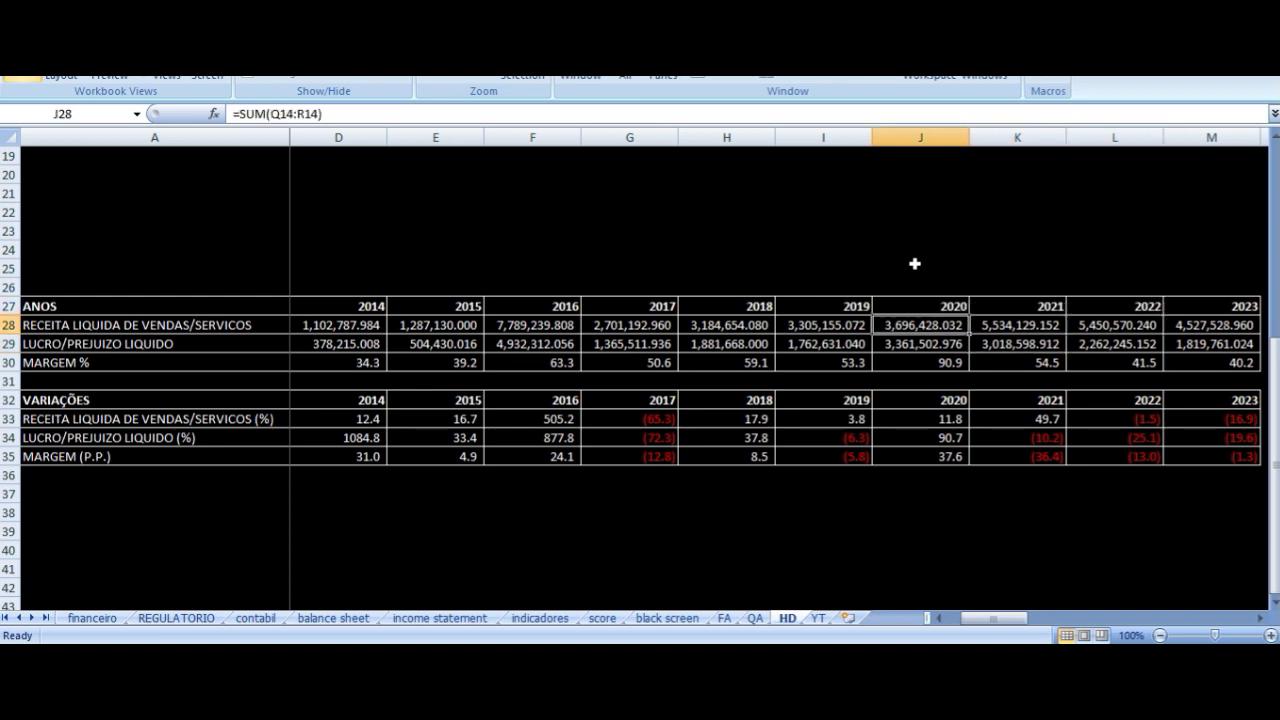
{"action": "key", "text": "Right"}
{"action": "key", "text": "Up"}
{"action": "key", "text": "Down"}
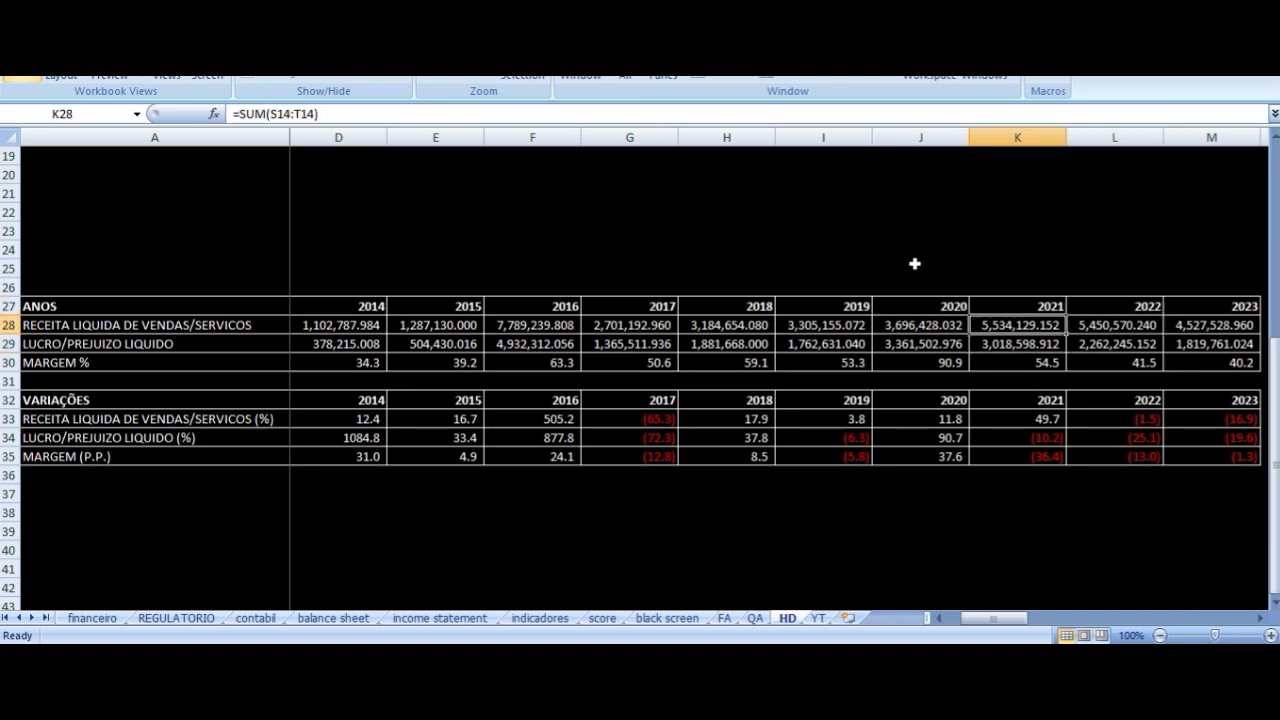
- Compare the 2021 net revenue and profit with the 2020 figures in the yearly table
{"action": "key", "text": "Left"}
{"action": "key", "text": "Right"}
{"action": "key", "text": "Down"}
{"action": "key", "text": "Left"}
{"action": "key", "text": "Right"}
- Review the 2021 percentage changes in net revenue and profit and the margin change in percentage points
{"action": "key", "text": "Down"}
{"action": "key", "text": "Down"}
{"action": "key", "text": "Down"}
{"action": "key", "text": "Down"}
{"action": "key", "text": "Down"}
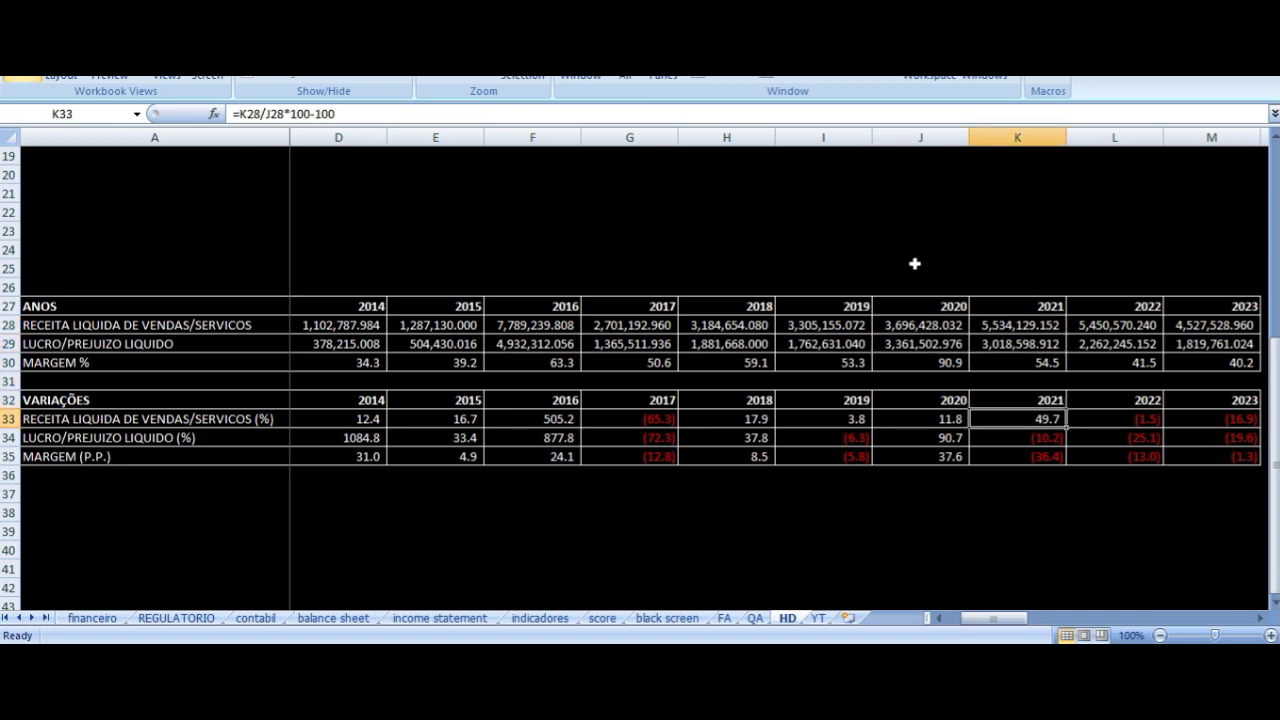
{"action": "key", "text": "Down"}
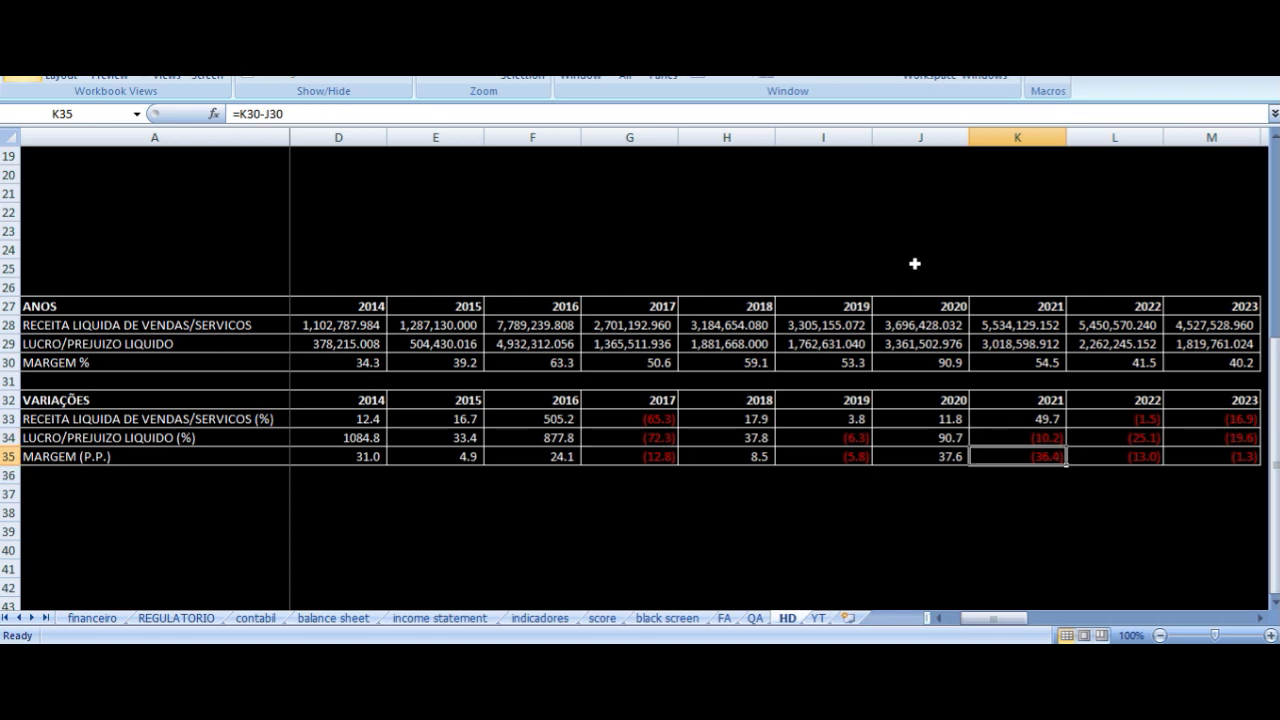
- Return to the yearly table and compare the 2021 margin with the 2020 margin
{"action": "key", "text": "Up"}
{"action": "key", "text": "Up"}
{"action": "key", "text": "Up"}
{"action": "key", "text": "Up"}
{"action": "key", "text": "Up"}
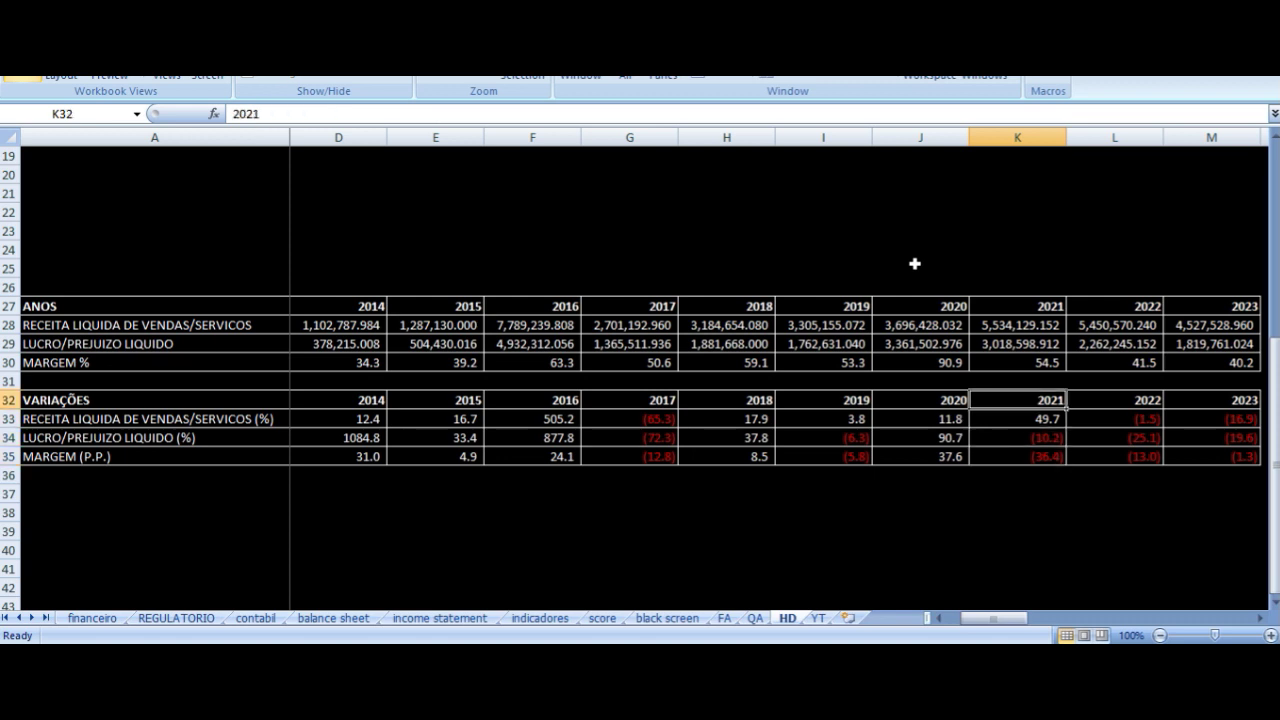
{"action": "key", "text": "Left"}
{"action": "key", "text": "Right"}
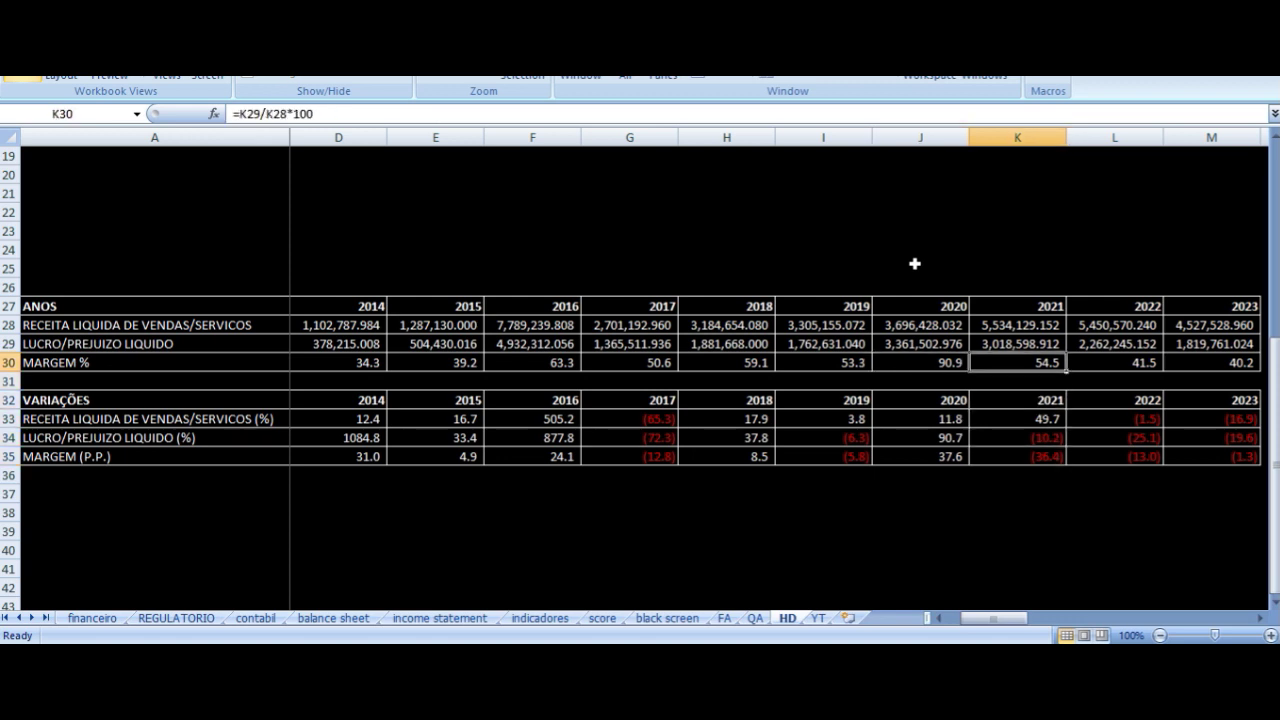
- Trace the yearly margin row back from 2021 to 2015
{"action": "key", "text": "Left"}
{"action": "key", "text": "Left"}
{"action": "key", "text": "Left"}
{"action": "key", "text": "Left"}
{"action": "key", "text": "Left"}
{"action": "key", "text": "Left"}
{"action": "key", "text": "Left"}
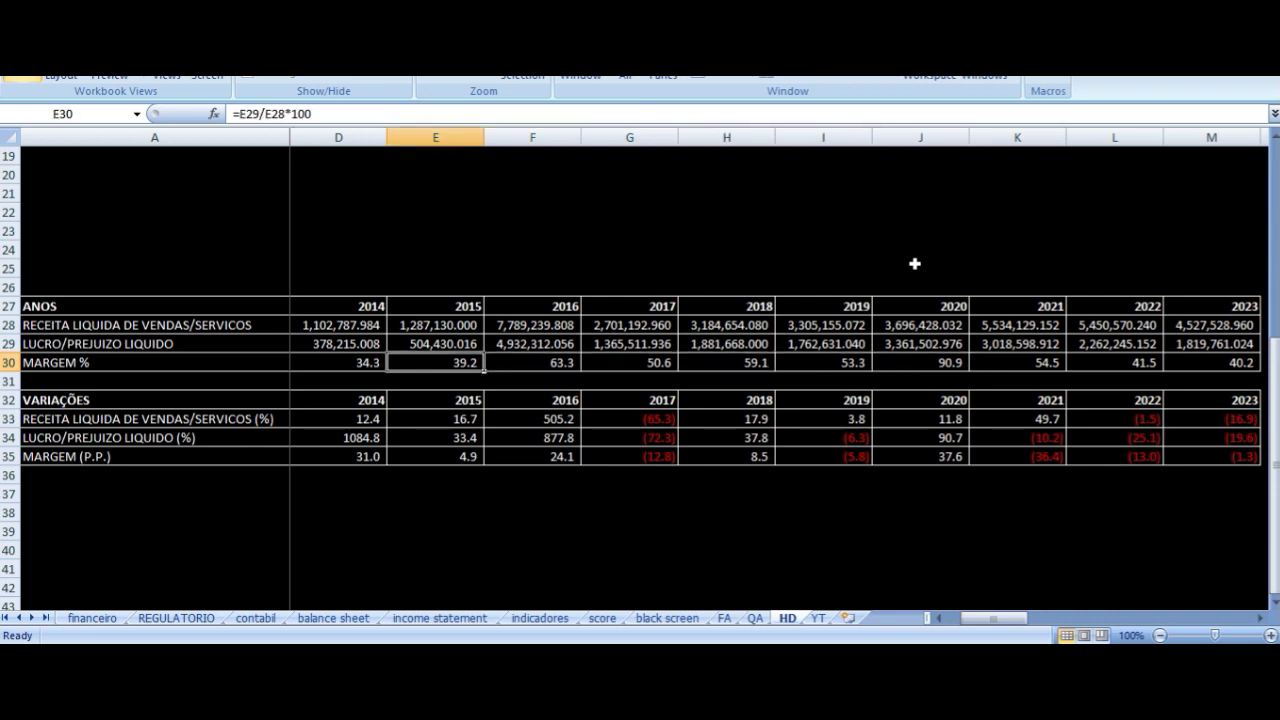
- Follow the margin row forward from 2015 and examine the 2019, 2020 and 2021 margins
{"action": "key", "text": "Right"}
{"action": "key", "text": "Right"}
{"action": "key", "text": "Right"}
{"action": "key", "text": "Right"}
{"action": "key", "text": "Right"}
{"action": "key", "text": "Right"}
{"action": "key", "text": "Right"}
{"action": "key", "text": "Right"}
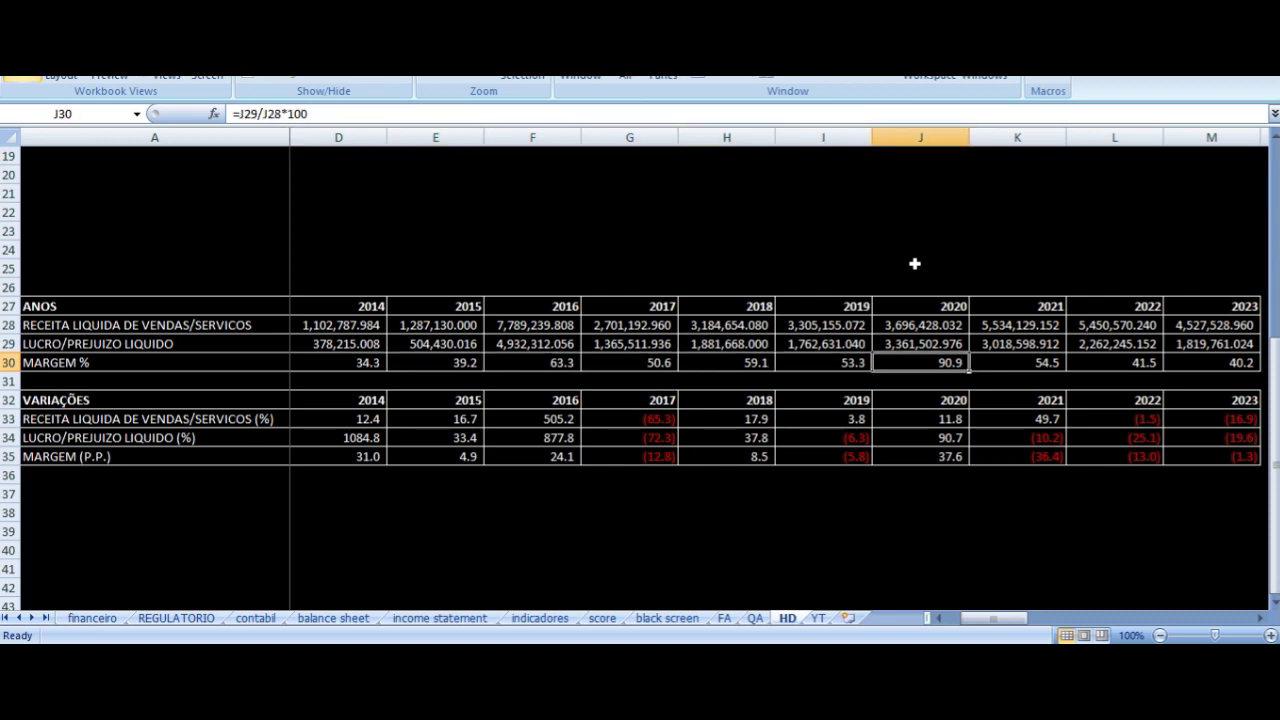
{"action": "key", "text": "Left"}
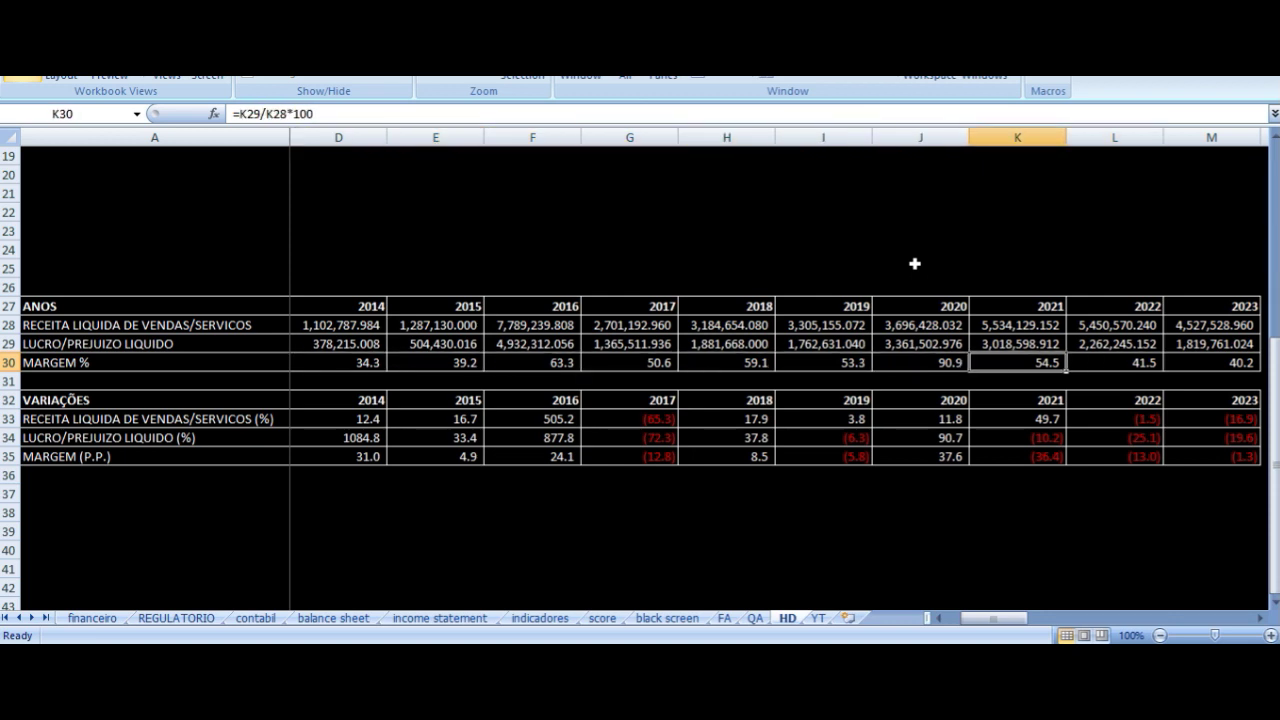
{"action": "key", "text": "Left"}
{"action": "key", "text": "Left"}
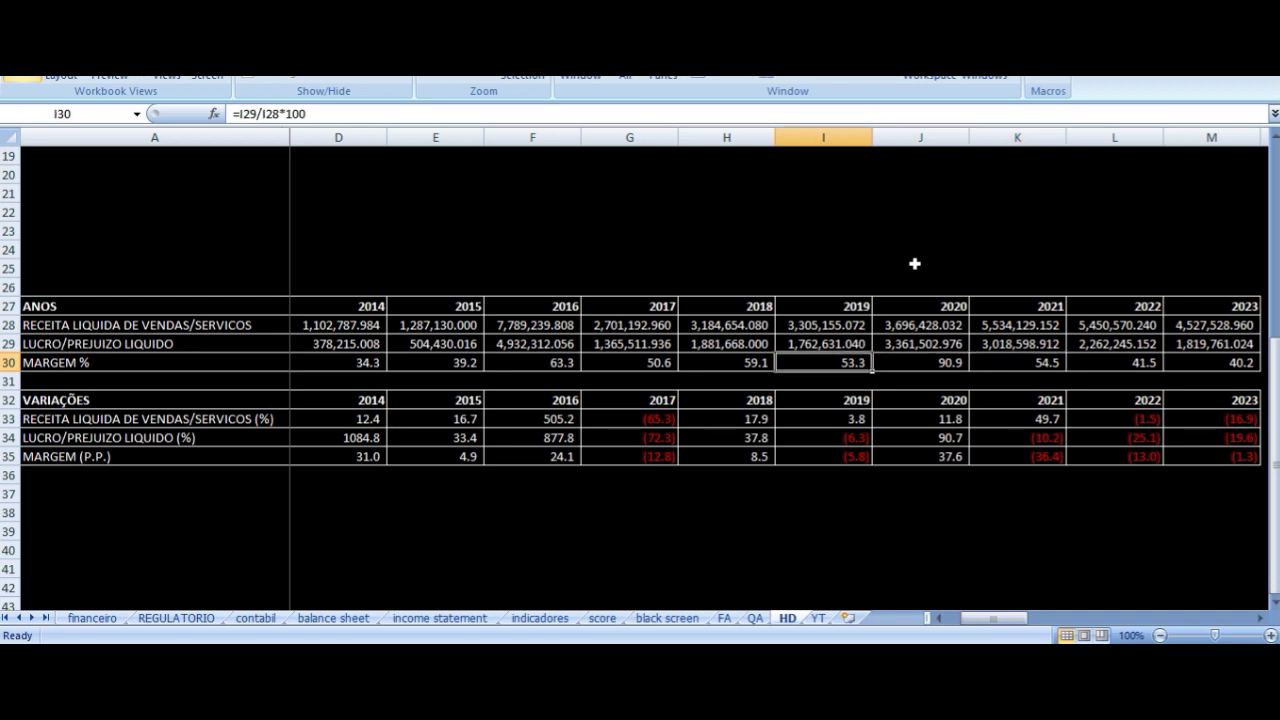
- Examine the yearly net revenue from 2019 back to 2016 and its neighbouring years
{"action": "key", "text": "Up"}
{"action": "key", "text": "Up"}
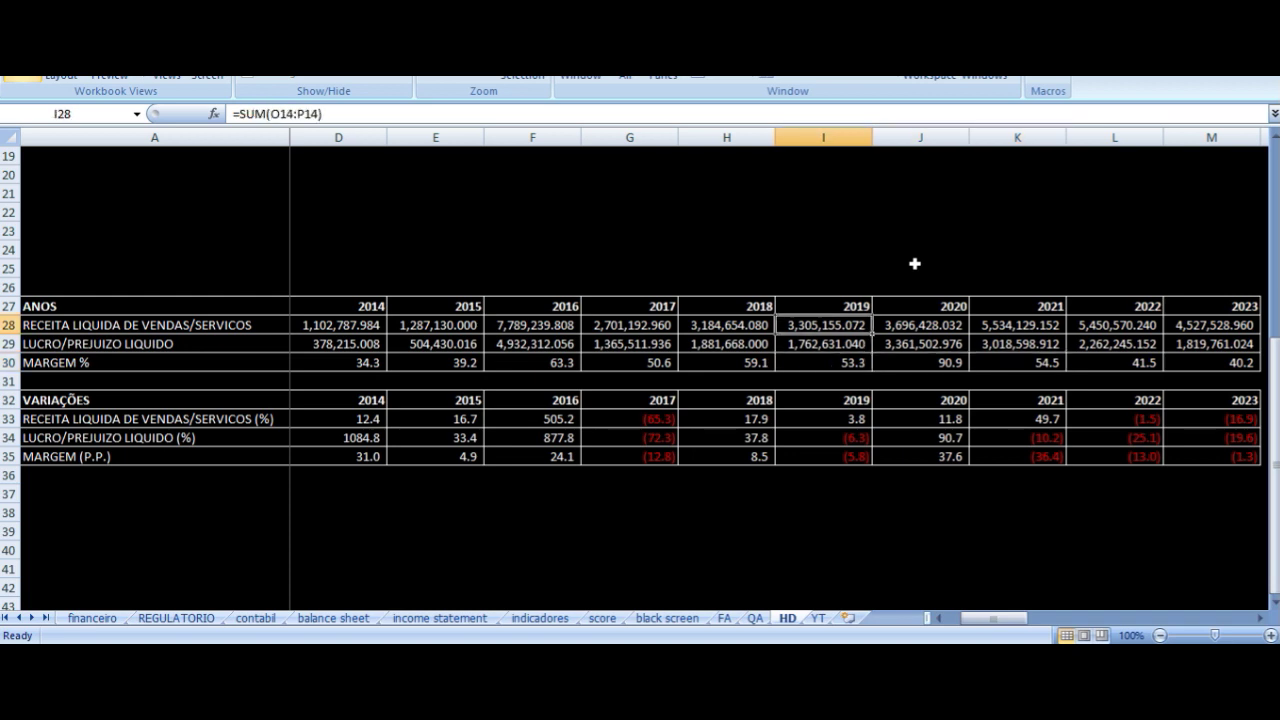
{"action": "key", "text": "Left"}
{"action": "key", "text": "Left"}
{"action": "key", "text": "Left"}
{"action": "key", "text": "Right"}
{"action": "key", "text": "Left"}
{"action": "key", "text": "Right"}
{"action": "key", "text": "Left"}
{"action": "key", "text": "Down"}
{"action": "key", "text": "Down"}
- Move along the margin row to 2022 and examine that year's margin and net revenue
{"action": "key", "text": "Right"}
{"action": "key", "text": "Right"}
{"action": "key", "text": "Right"}
{"action": "key", "text": "Right"}
{"action": "key", "text": "Right"}
{"action": "key", "text": "Right"}
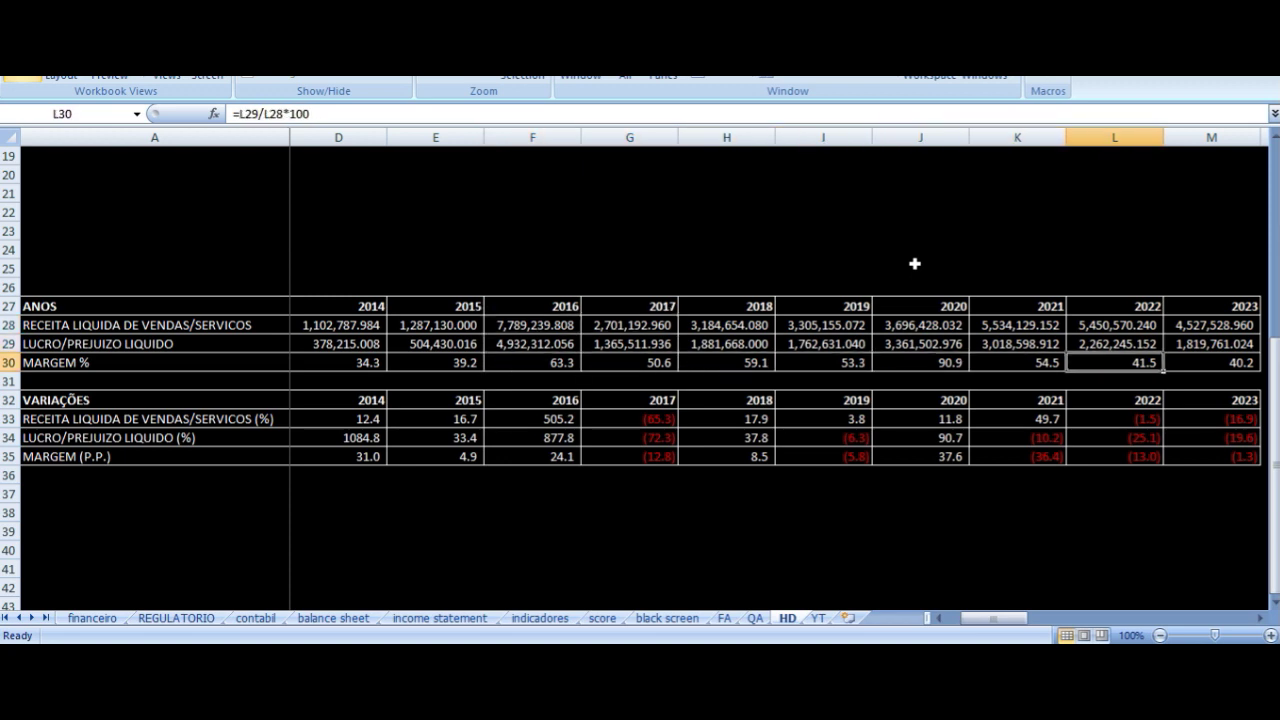
{"action": "key", "text": "Up"}
{"action": "key", "text": "Up"}
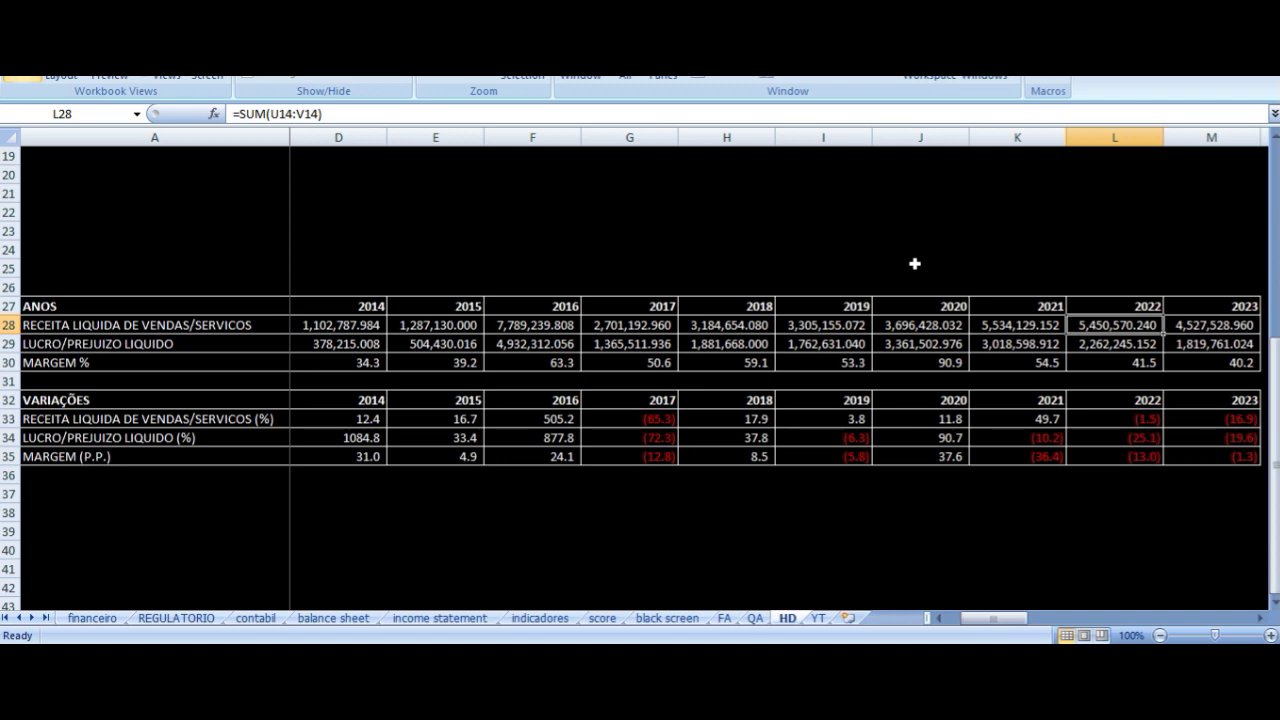
- Compare the 2022 net revenue with the 2023 and 2021 figures in the yearly table
{"action": "key", "text": "Right"}
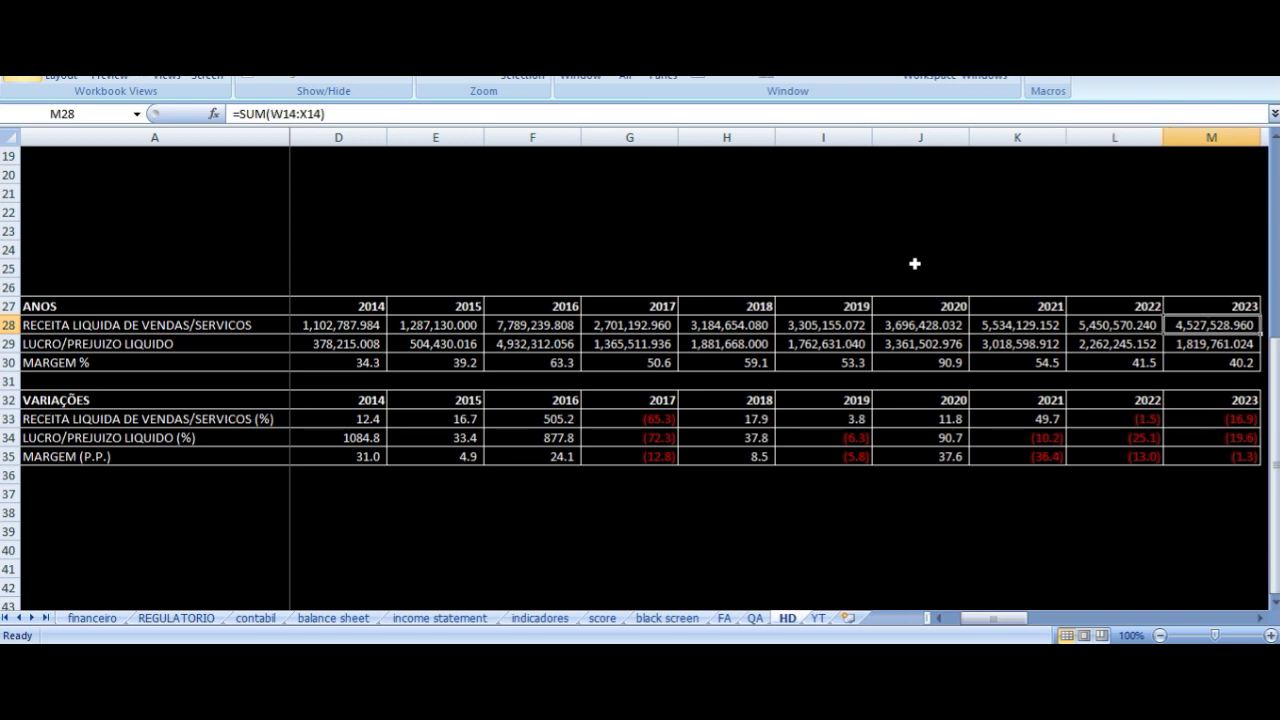
{"action": "key", "text": "Left"}
{"action": "key", "text": "Left"}
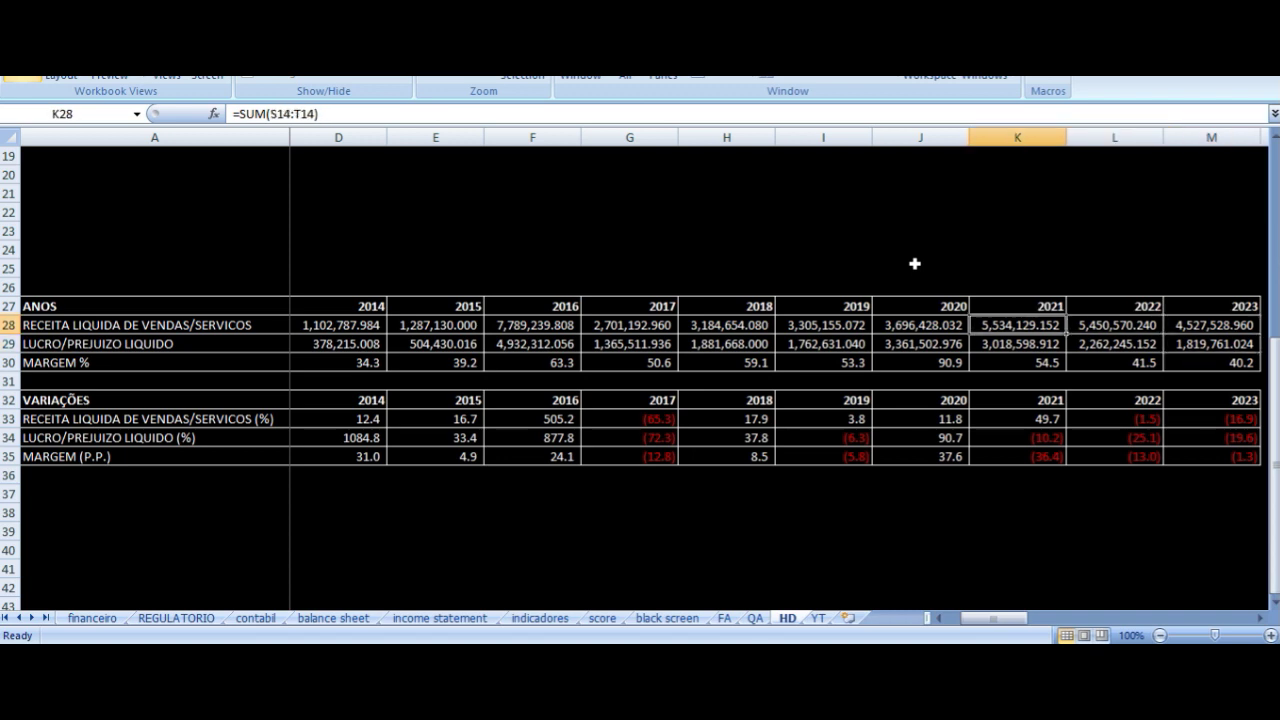
{"action": "key", "text": "Right"}
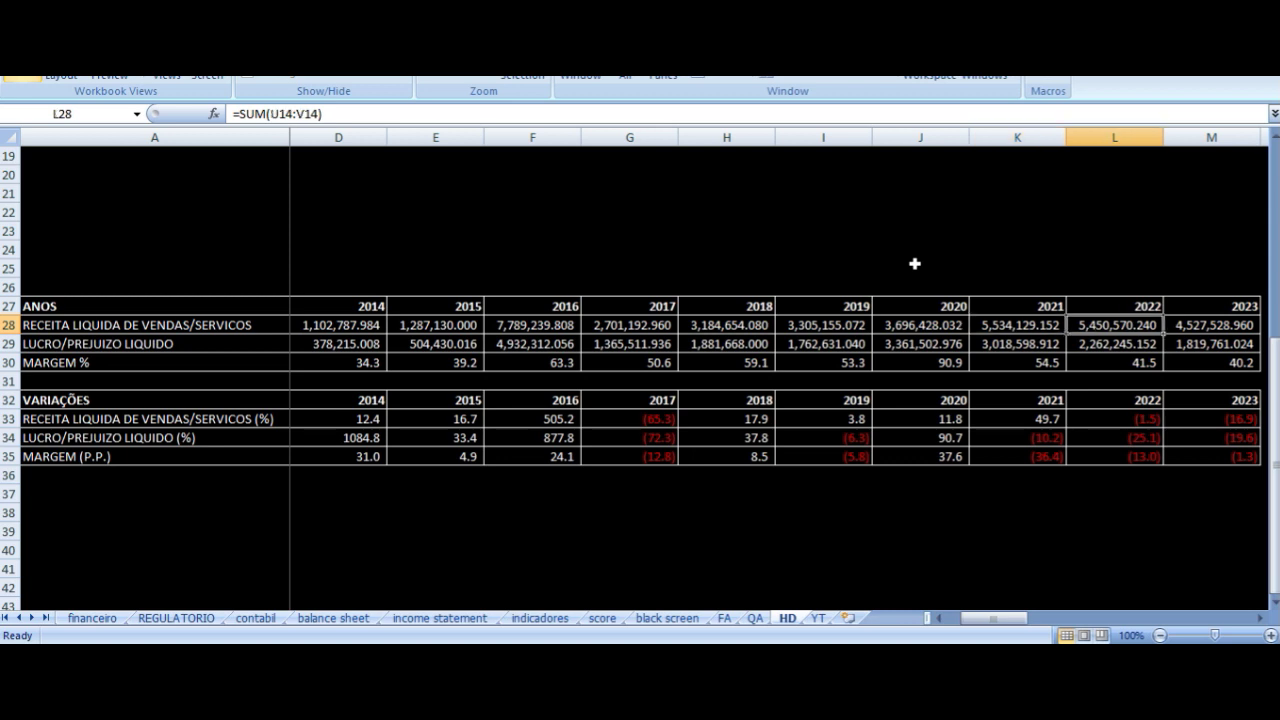
{"action": "key", "text": "Left"}
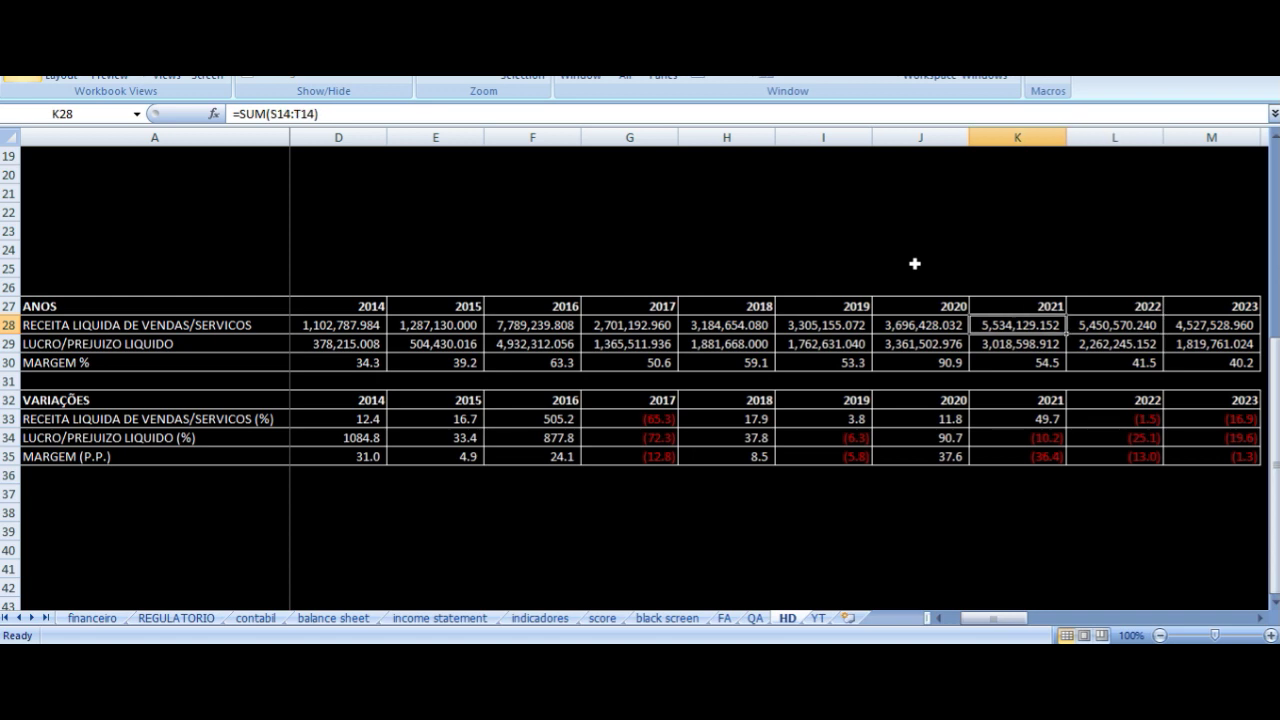
{"action": "key", "text": "Right"}
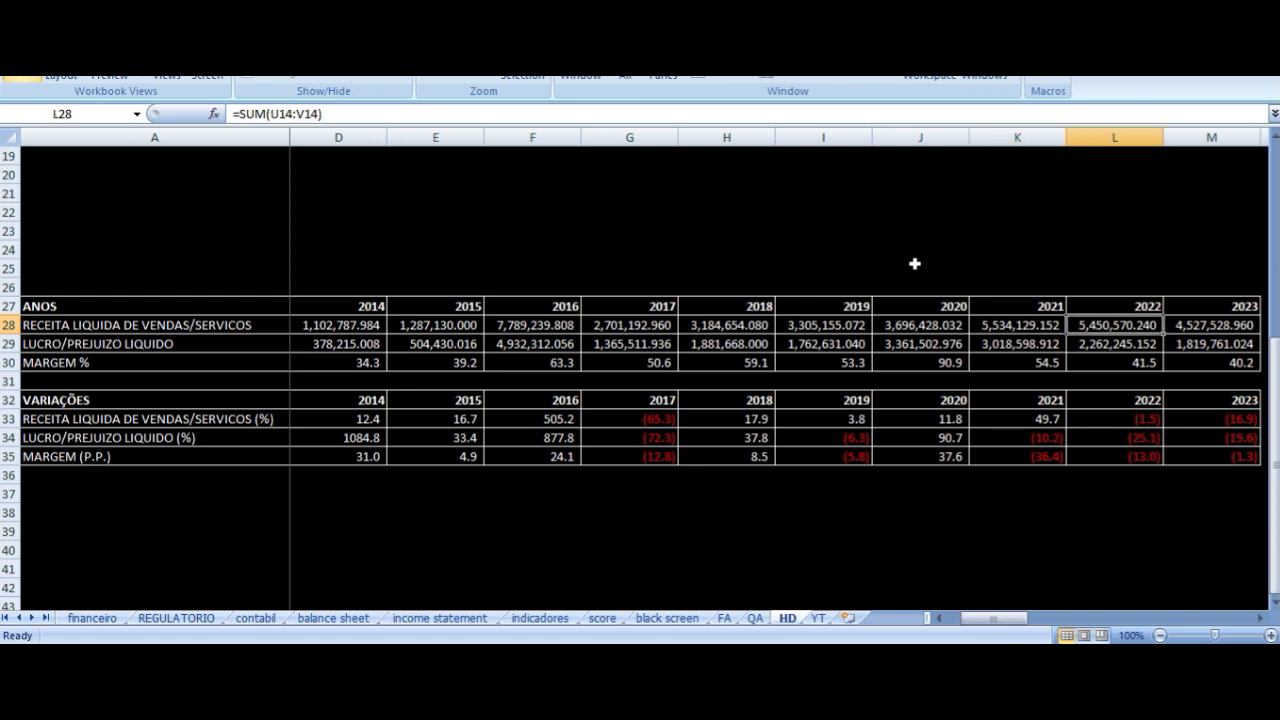
- Compare the 2022 profit with the 2021 profit and check the 2022 margin
{"action": "key", "text": "Down"}
{"action": "key", "text": "Left"}
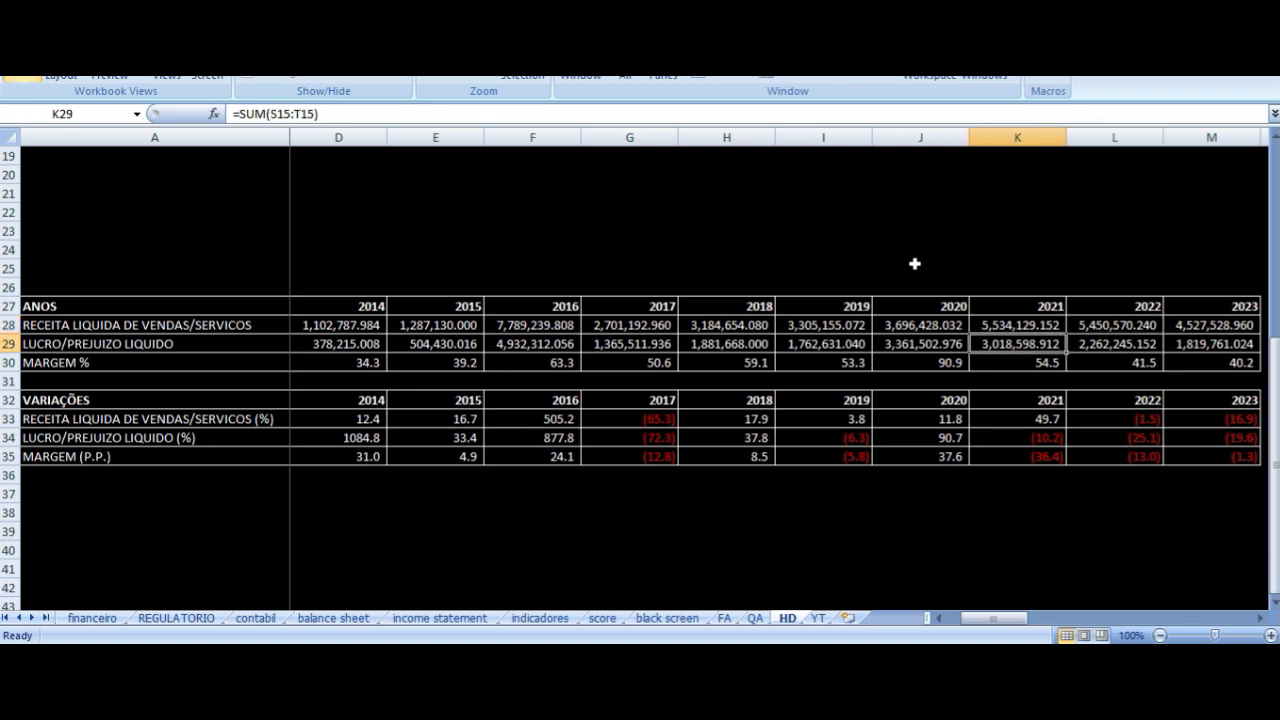
{"action": "key", "text": "Right"}
{"action": "key", "text": "Down"}
{"action": "key", "text": "Down"}
{"action": "key", "text": "Down"}
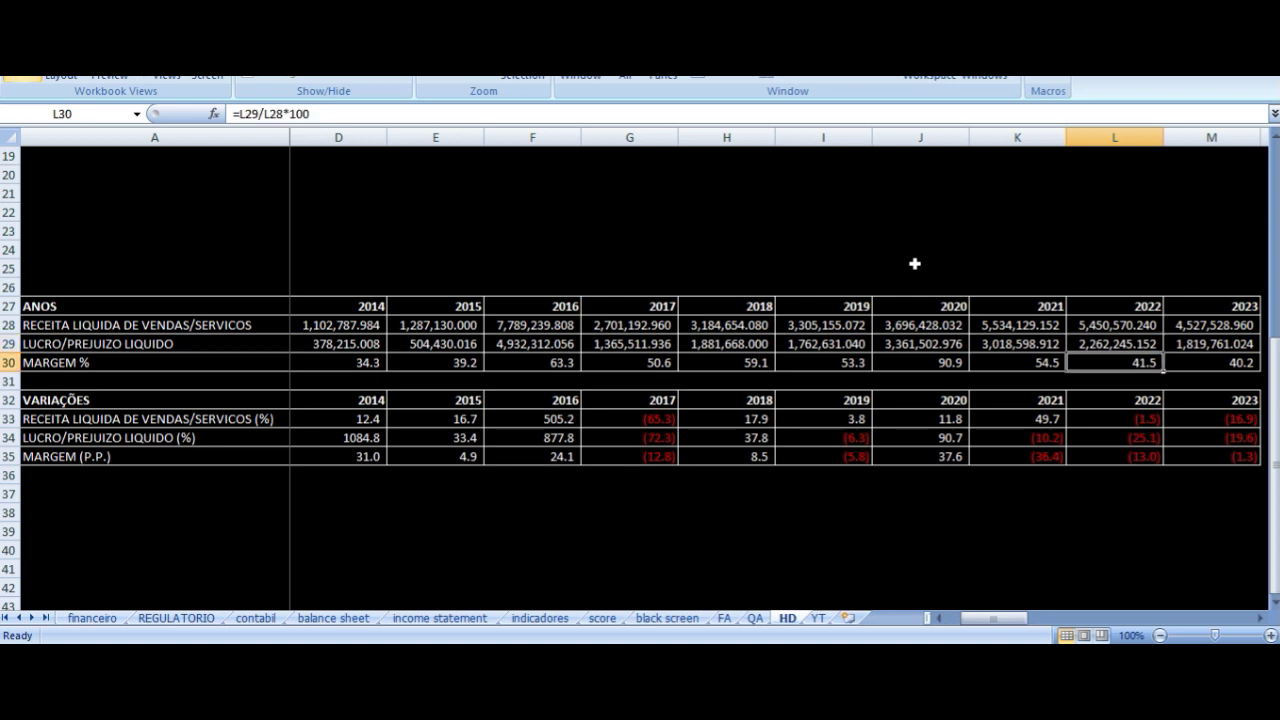
- Review the 2022 changes in net revenue, profit and margin in the variations table
{"action": "key", "text": "Down"}
{"action": "key", "text": "Down"}
{"action": "key", "text": "Up"}
{"action": "key", "text": "Down"}
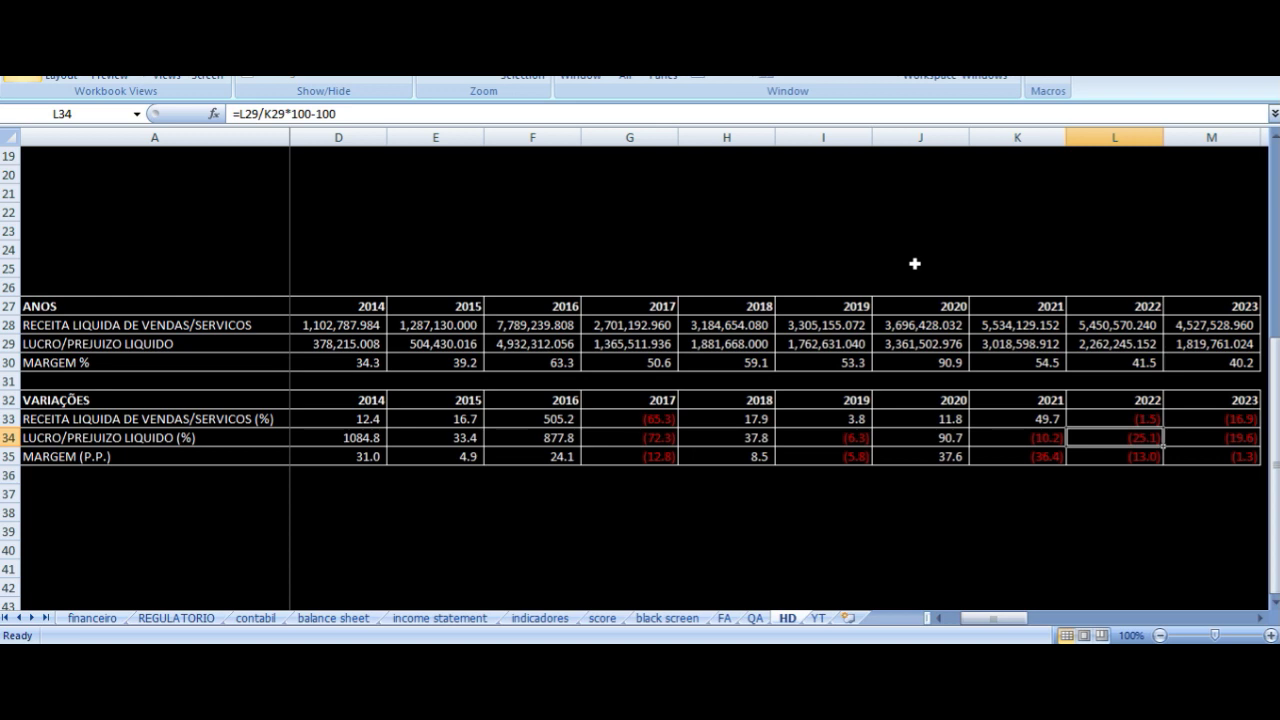
{"action": "key", "text": "Down"}
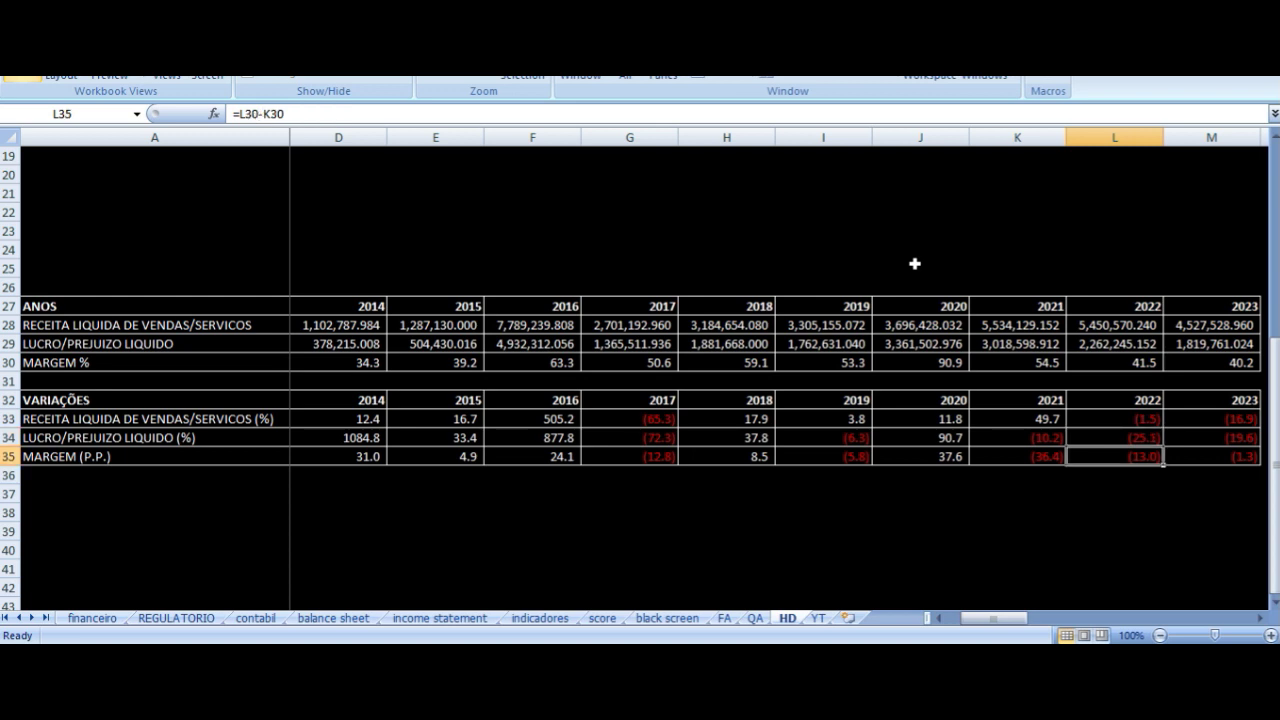
- Compare the 2022 margin with the 2023 margin in the yearly table
{"action": "key", "text": "Up"}
{"action": "key", "text": "Up"}
{"action": "key", "text": "Up"}
{"action": "key", "text": "Up"}
{"action": "key", "text": "Up"}
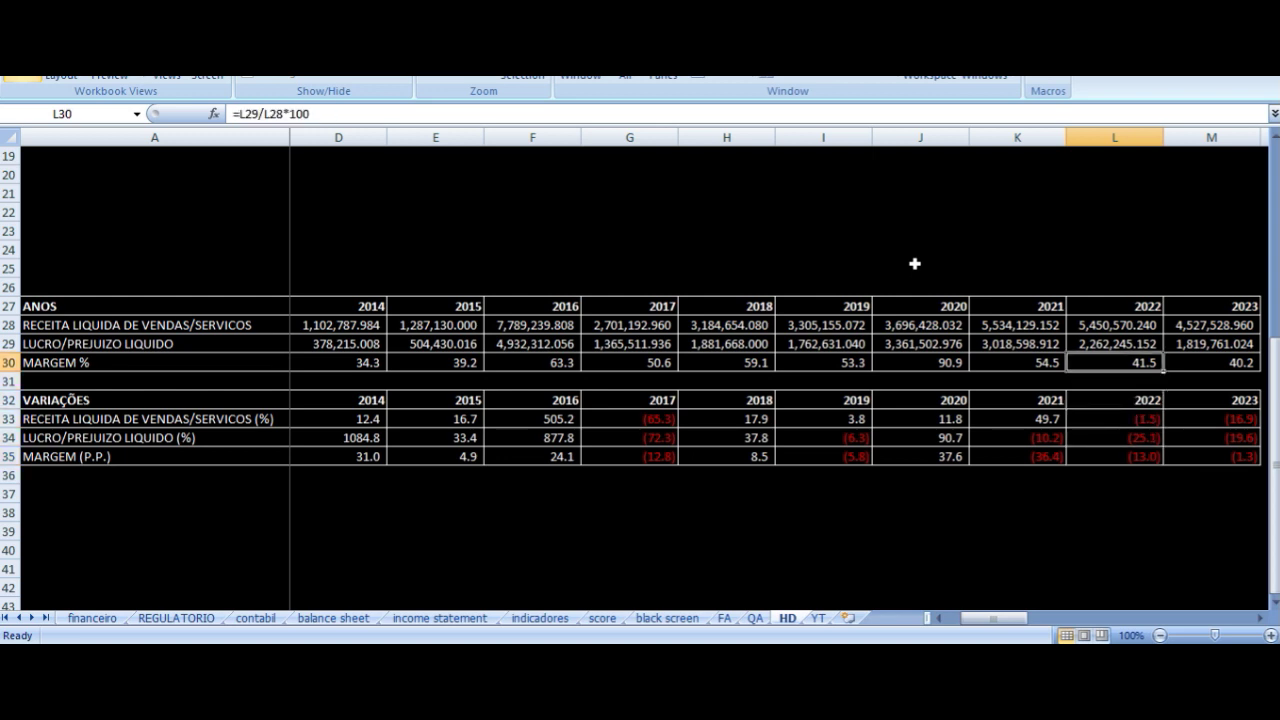
{"action": "key", "text": "Right"}
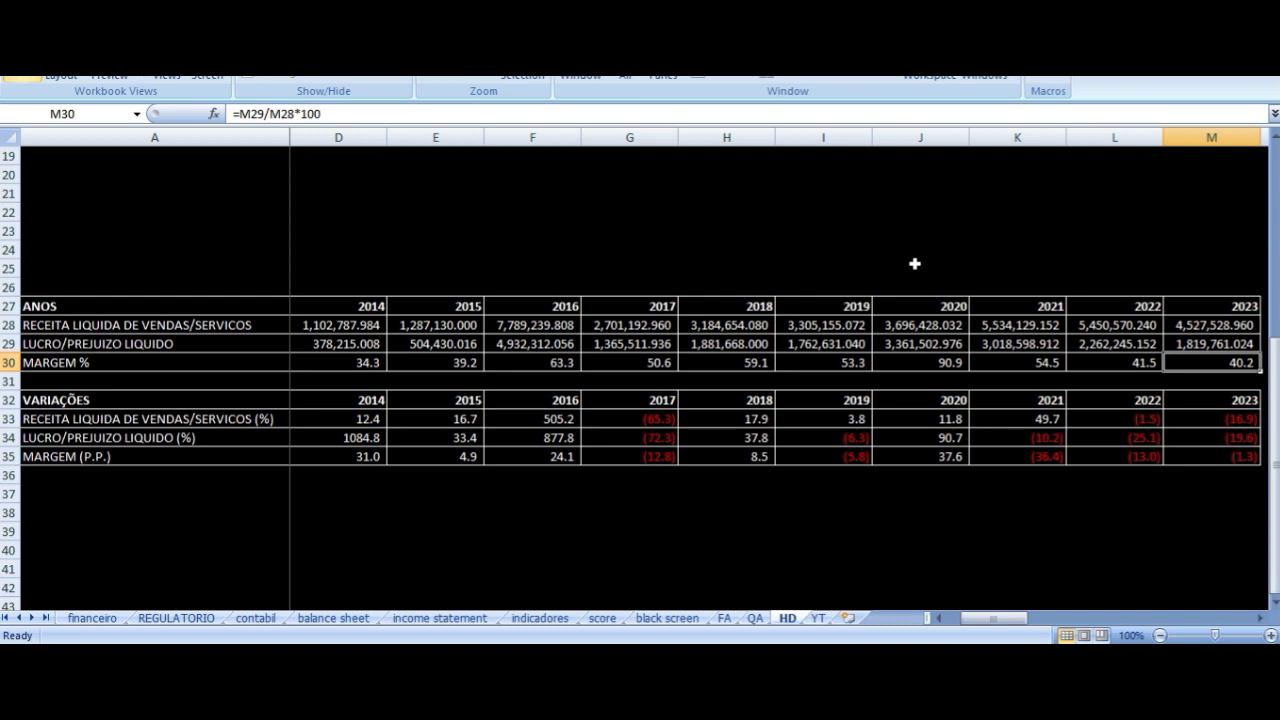
{"action": "key", "text": "Left"}
{"action": "key", "text": "Right"}
- Open the YT sheet and look over the 3T22, 3T23 and variation column headings
{"action": "left_click", "coordinate": [818, 618]}
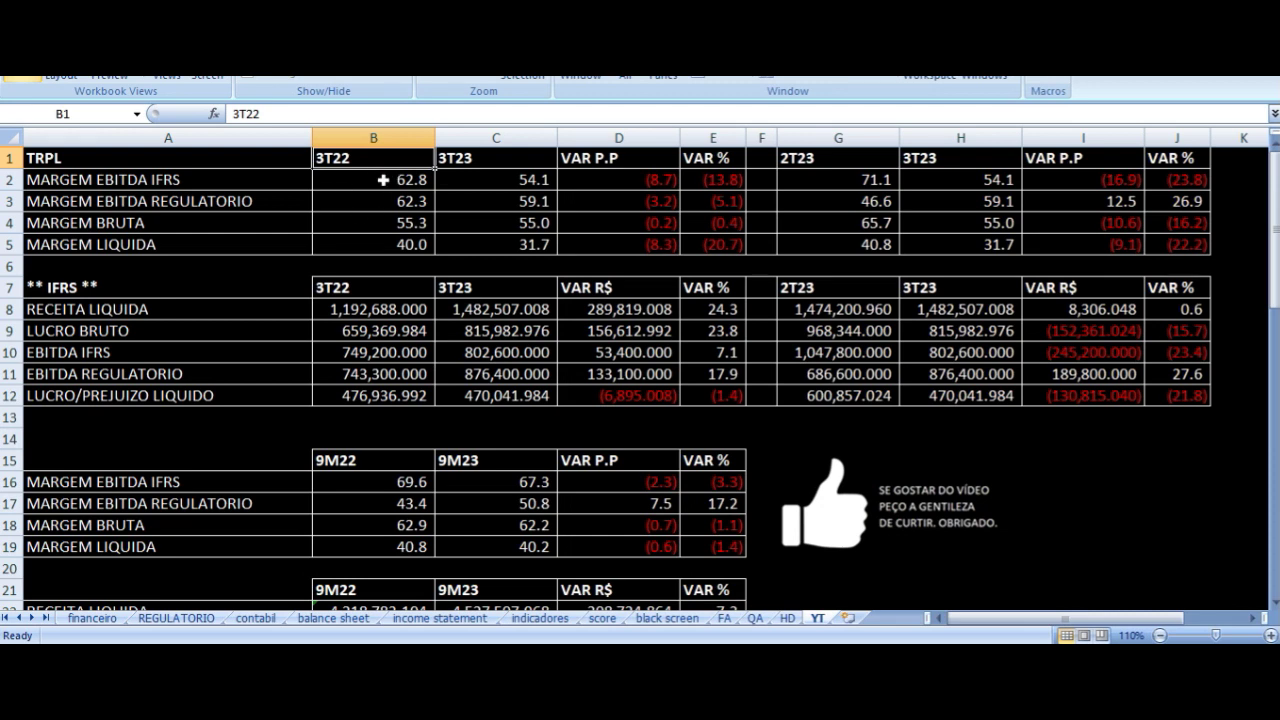
{"action": "left_click", "coordinate": [386, 178]}
{"action": "key", "text": "Up"}
{"action": "key", "text": "Right"}
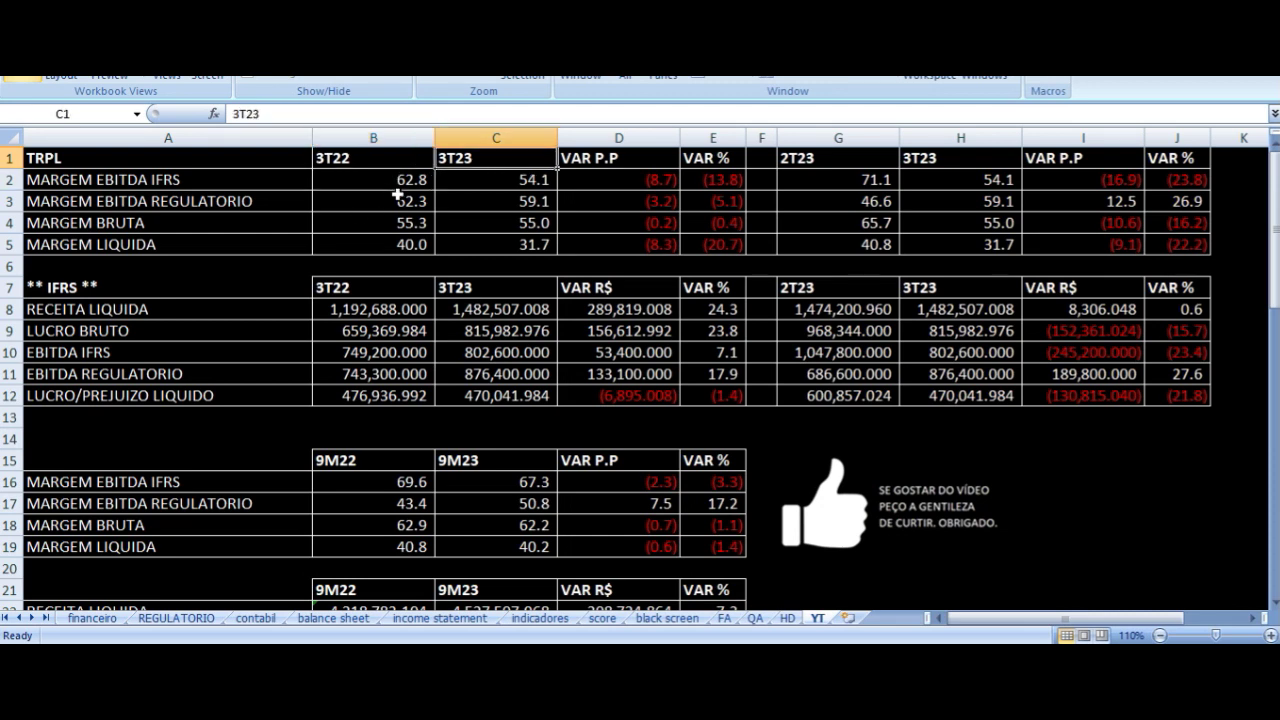
{"action": "key", "text": "Right"}
{"action": "key", "text": "Right"}
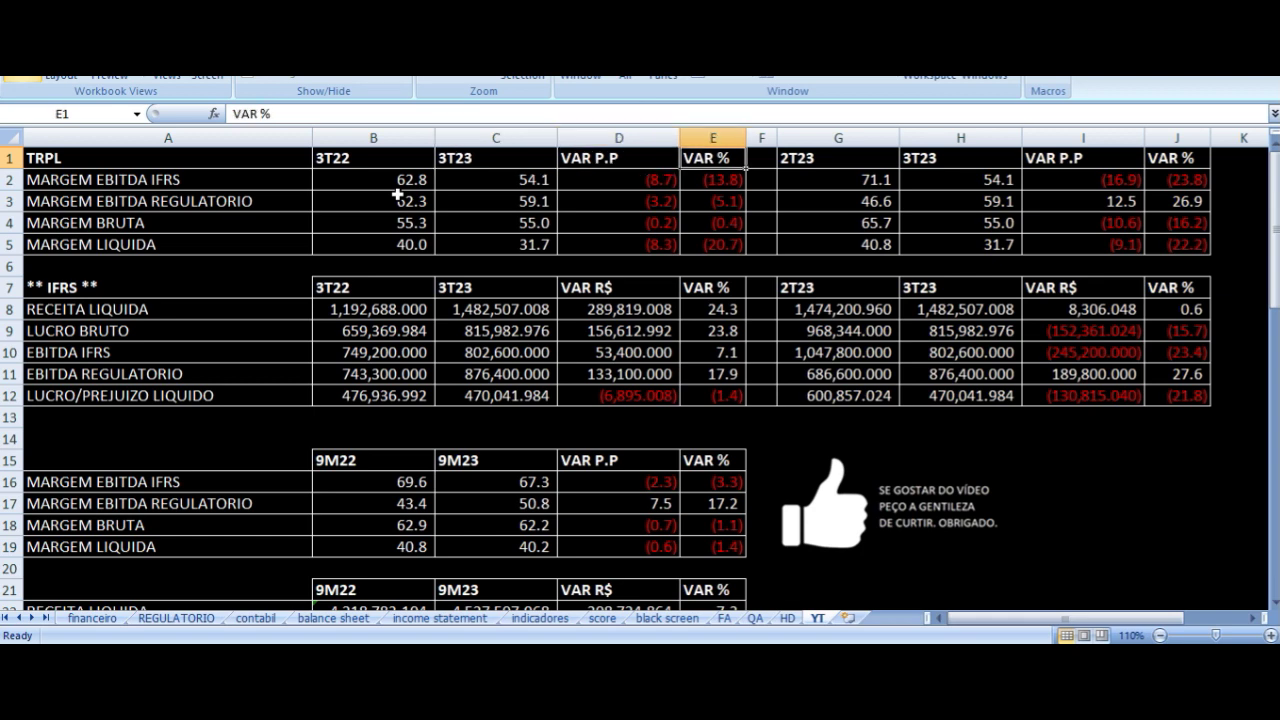
{"action": "key", "text": "Right"}
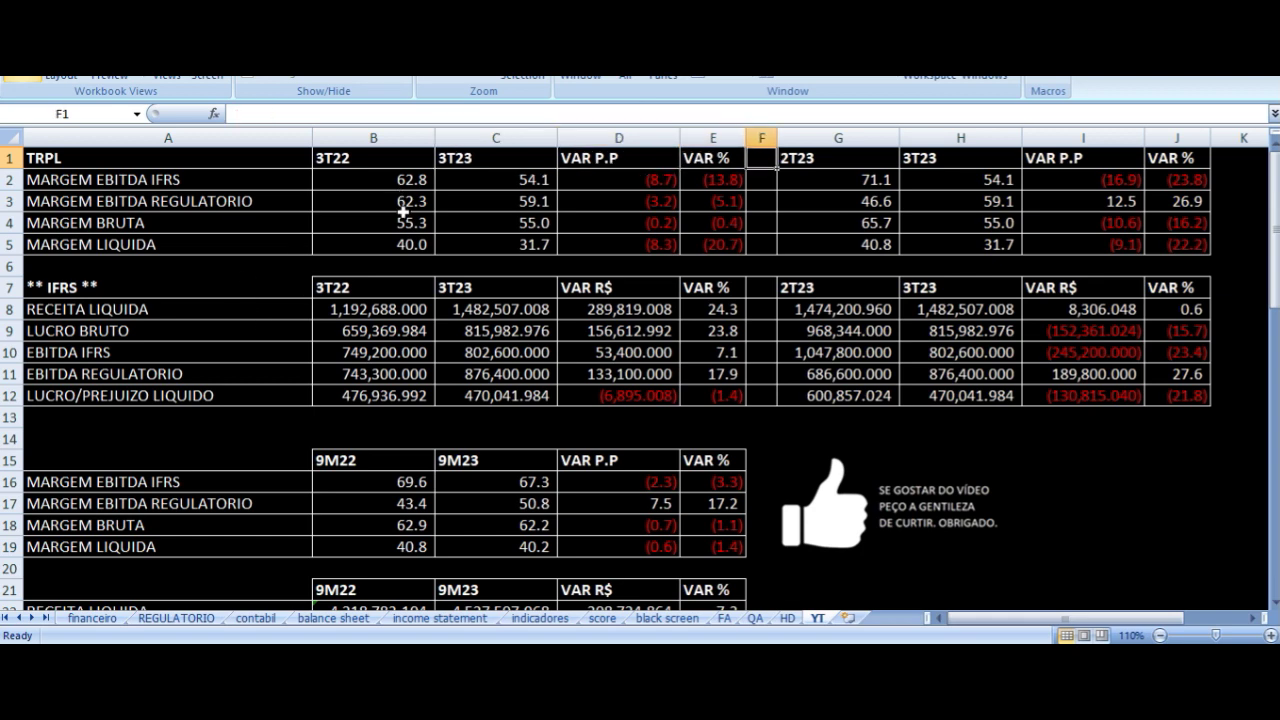
- Compare the IFRS EBITDA margin between 3T22 and 3T23, including its percentage-point and percentage variations
{"action": "left_click", "coordinate": [408, 179]}
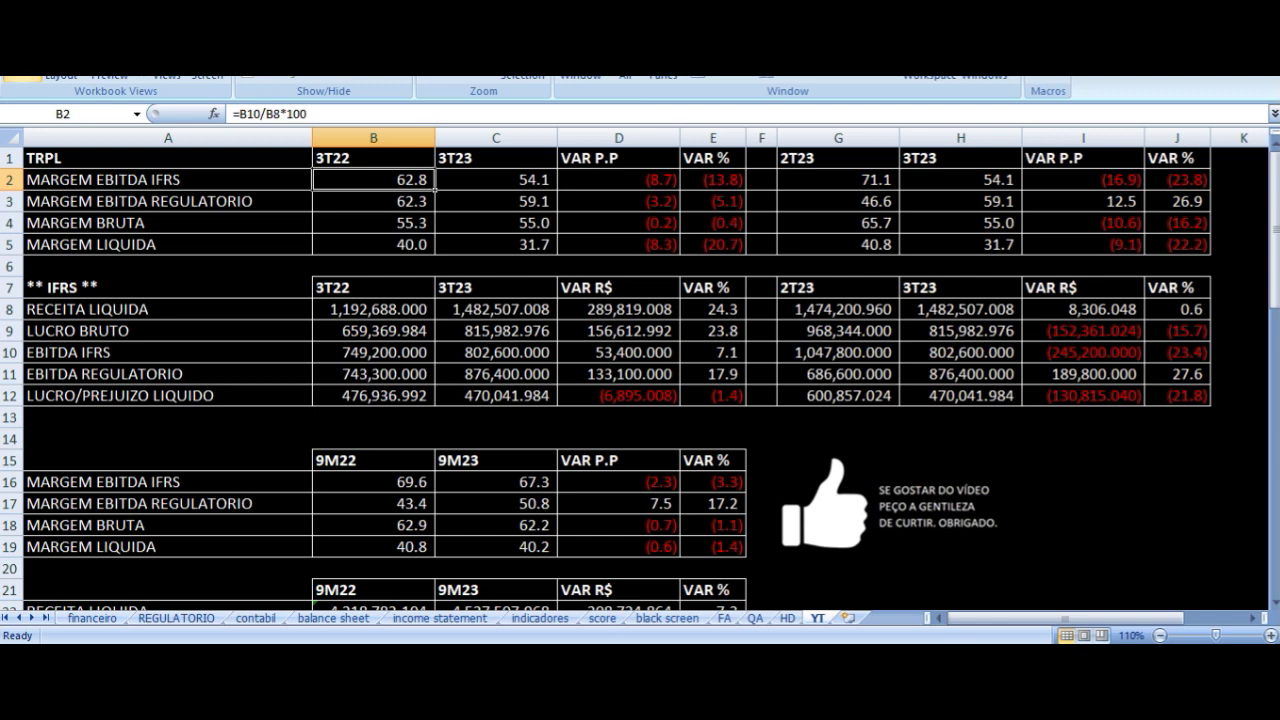
{"action": "key", "text": "Left"}
{"action": "key", "text": "Right"}
{"action": "key", "text": "Right"}
{"action": "key", "text": "Right"}
{"action": "key", "text": "Right"}
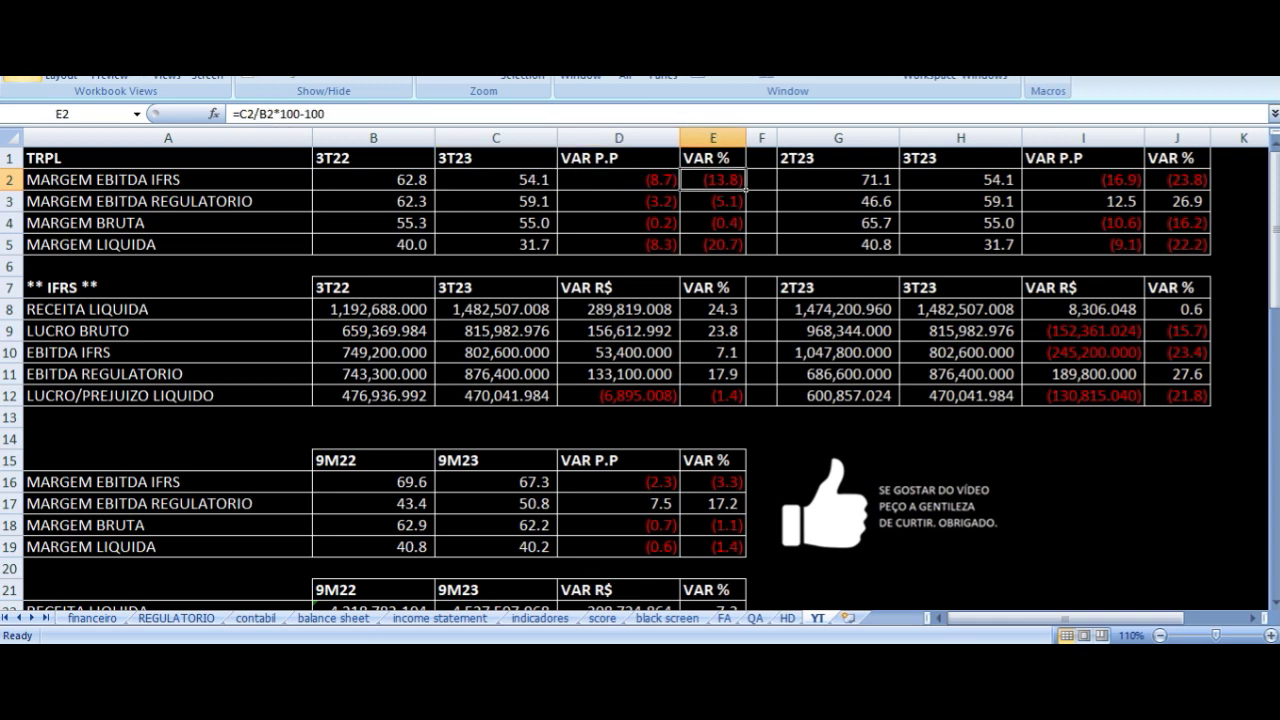
{"action": "key", "text": "Left"}
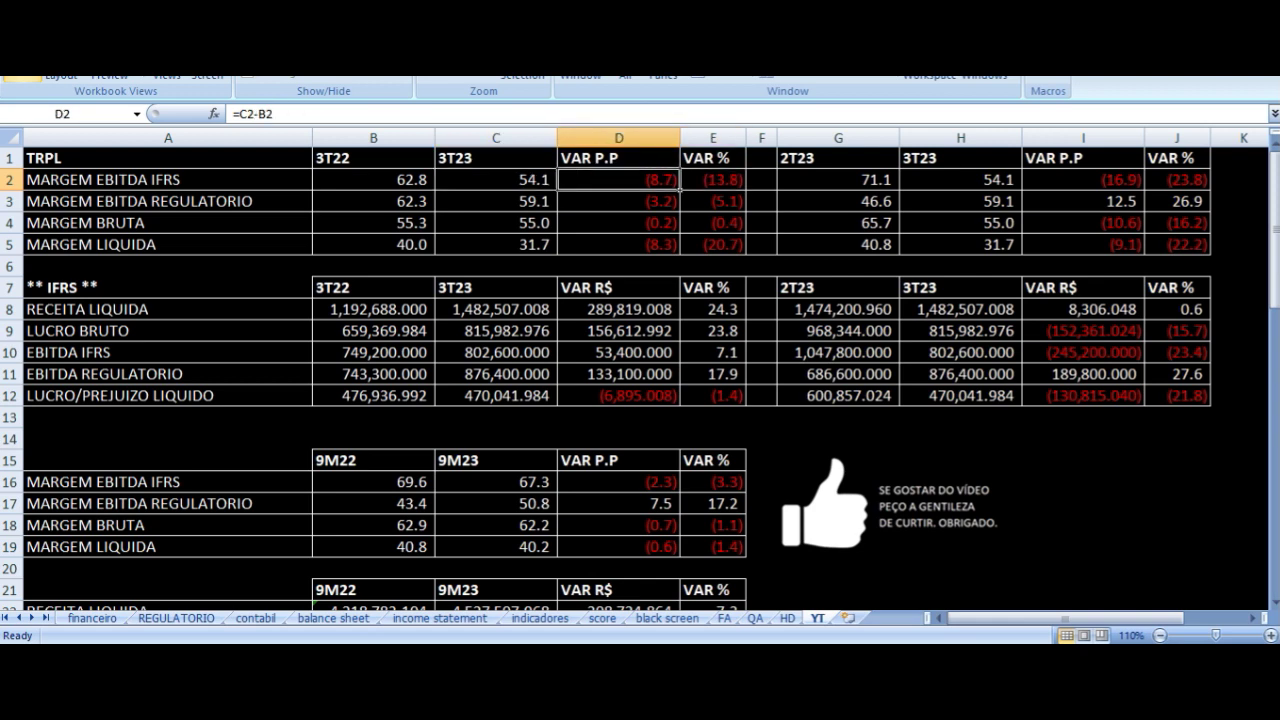
- Compare the regulatory EBITDA margin of 3T22 and 3T23 and check its percentage-point variation
{"action": "key", "text": "Down"}
{"action": "key", "text": "Left"}
{"action": "key", "text": "Left"}
{"action": "key", "text": "Left"}
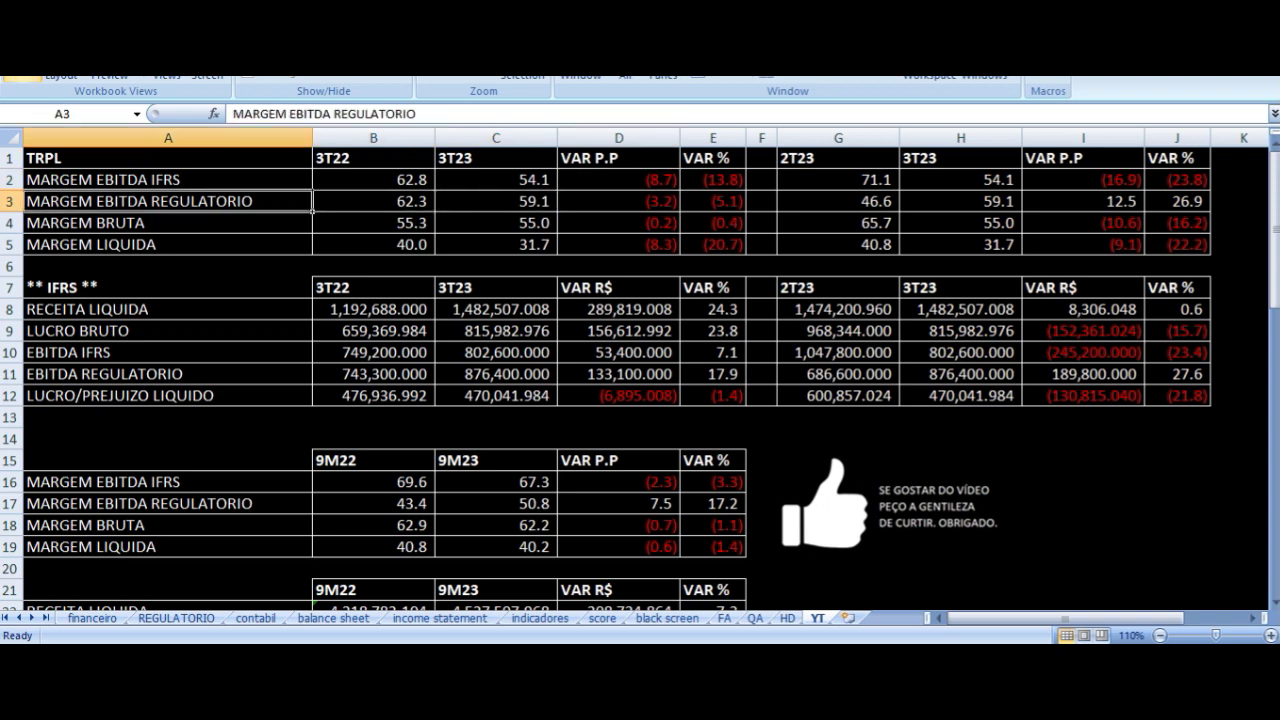
{"action": "key", "text": "Right"}
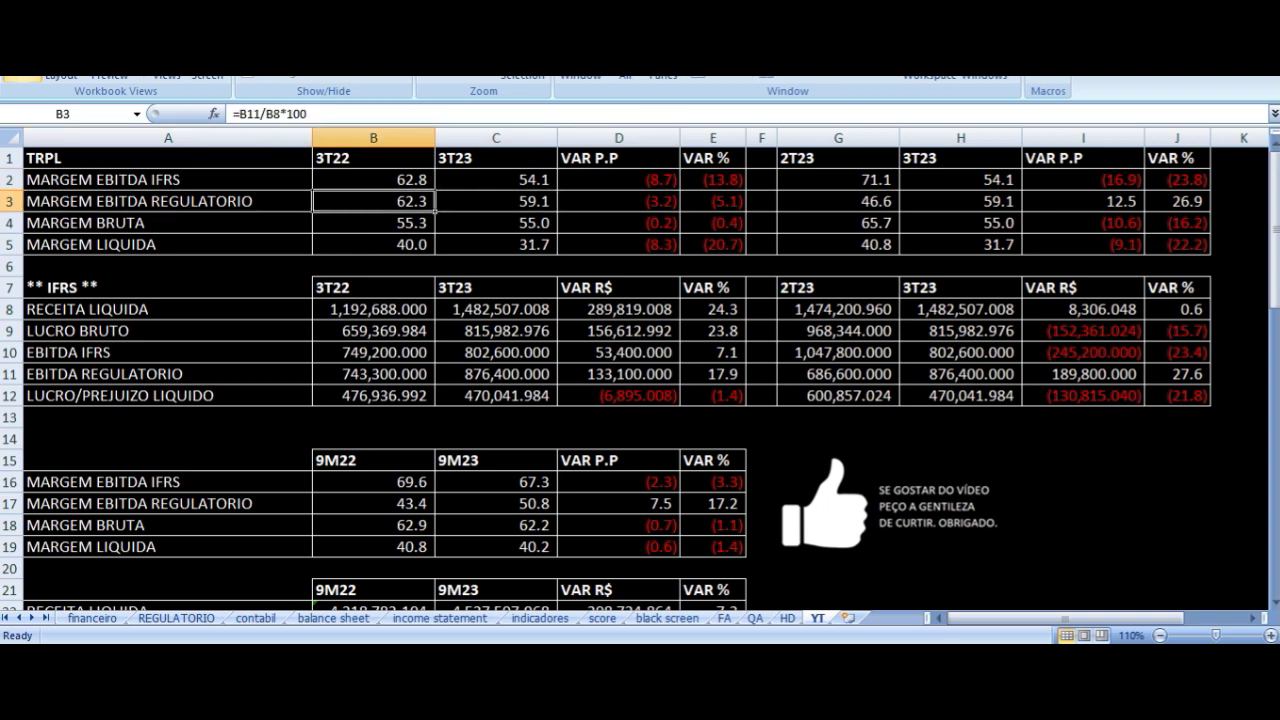
{"action": "key", "text": "Right"}
{"action": "key", "text": "Right"}
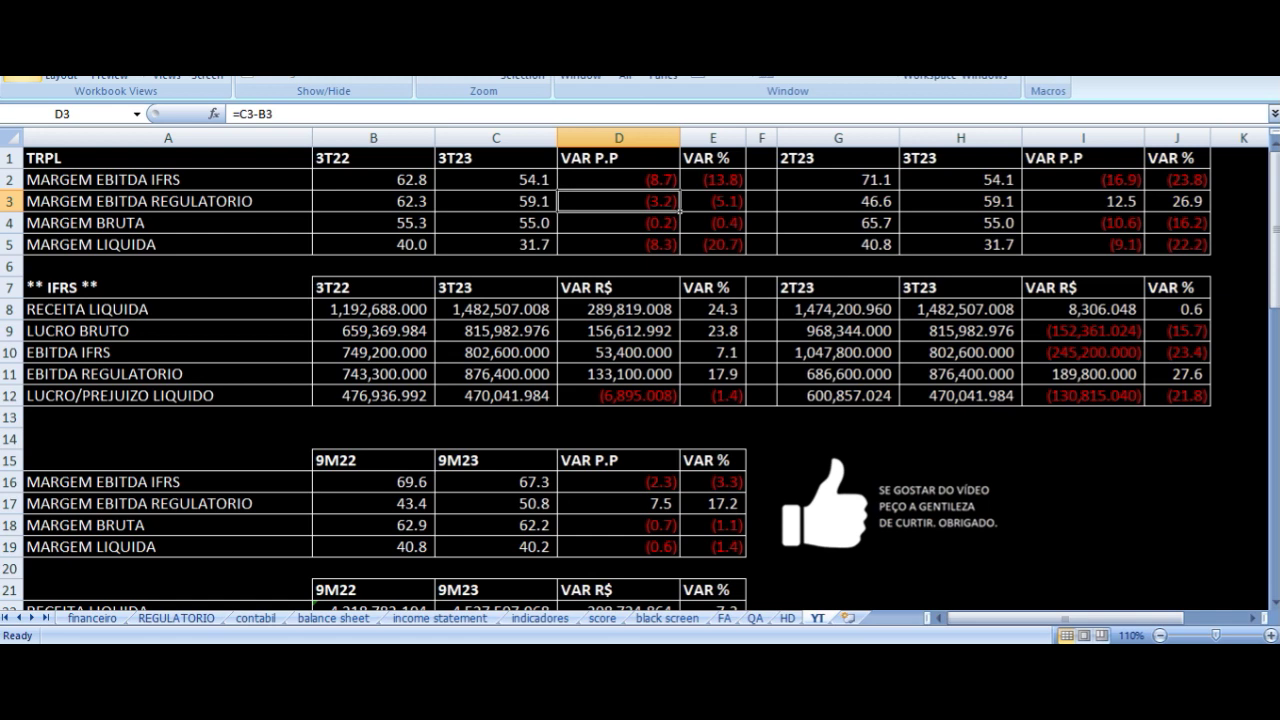
- Compare the gross margin of 3T22 and 3T23 and check its percentage-point variation
{"action": "key", "text": "Down"}
{"action": "key", "text": "Left"}
{"action": "key", "text": "Left"}
{"action": "key", "text": "Left"}
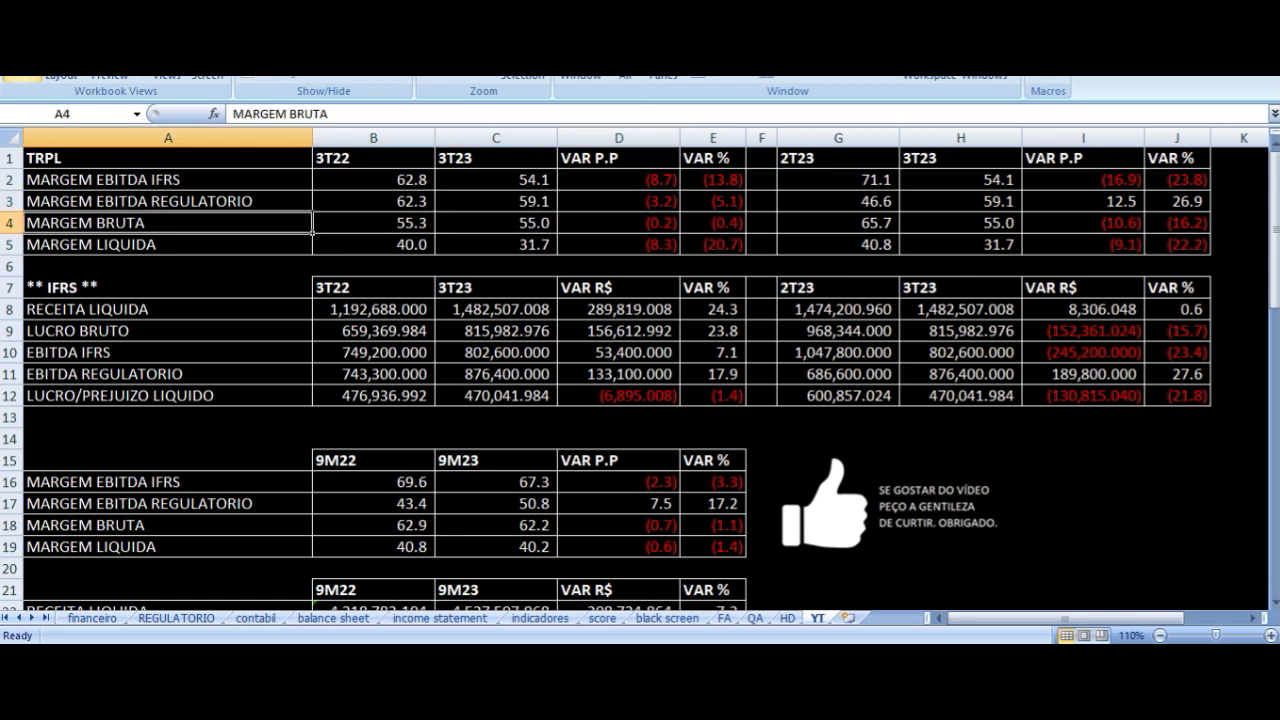
{"action": "key", "text": "Right"}
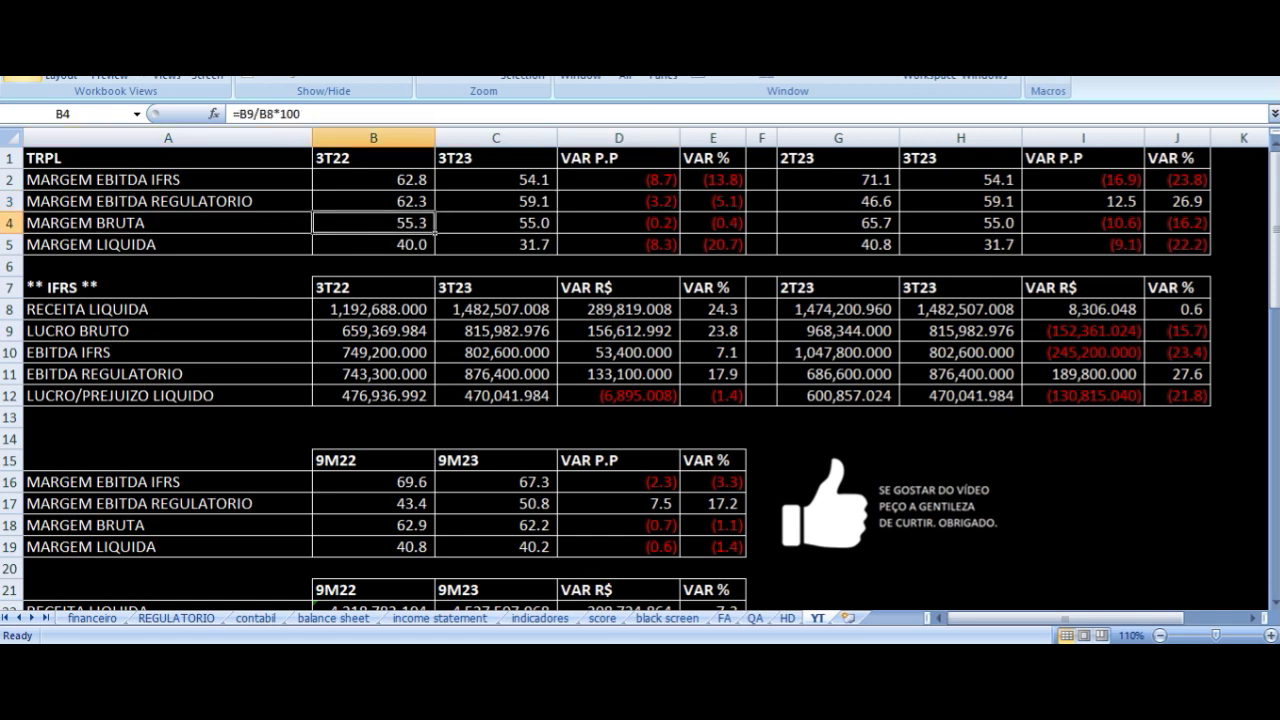
{"action": "key", "text": "Right"}
{"action": "key", "text": "Right"}
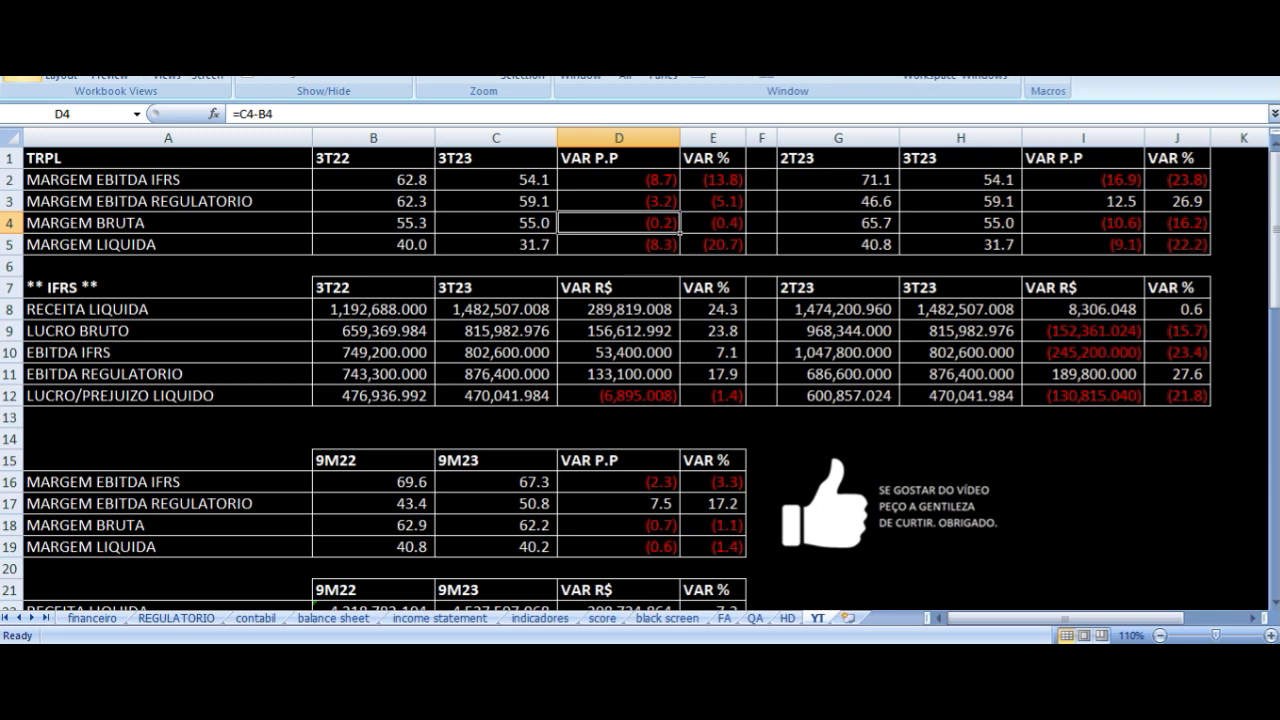
- Compare the net margin of 3T22 and 3T23 and check its percentage-point variation
{"action": "key", "text": "Down"}
{"action": "key", "text": "Left"}
{"action": "key", "text": "Left"}
{"action": "key", "text": "Left"}
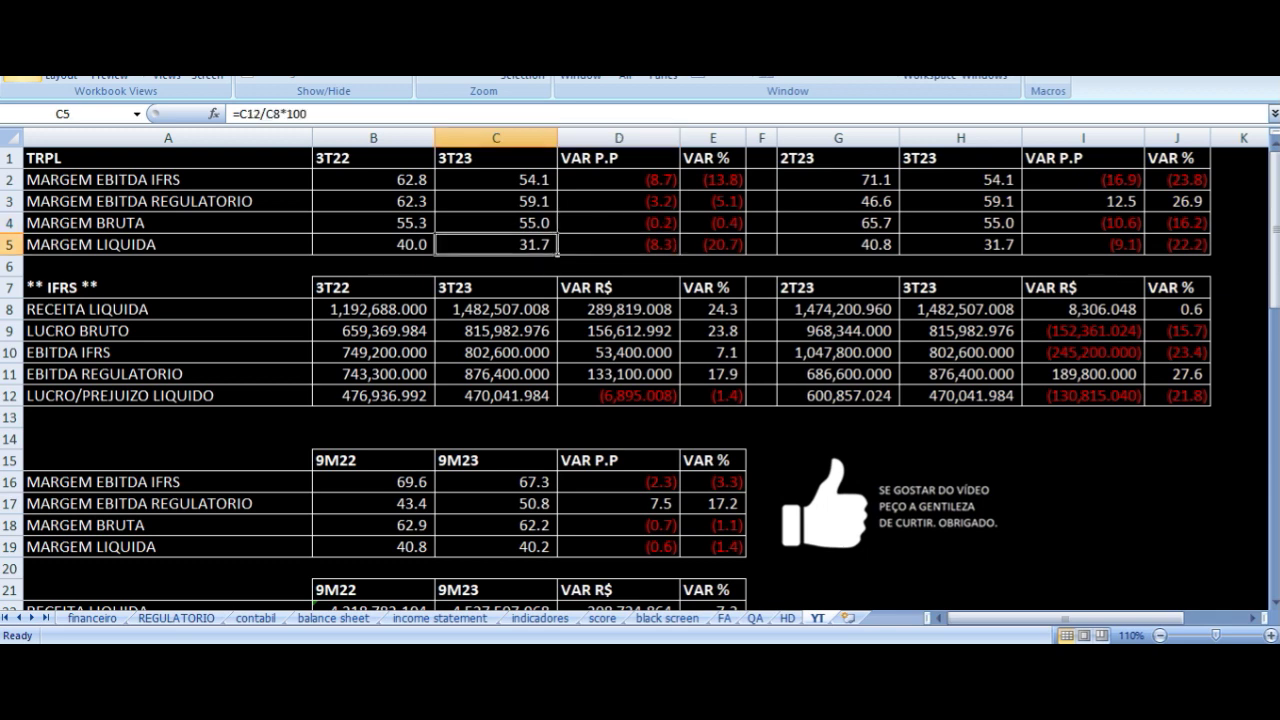
{"action": "key", "text": "Right"}
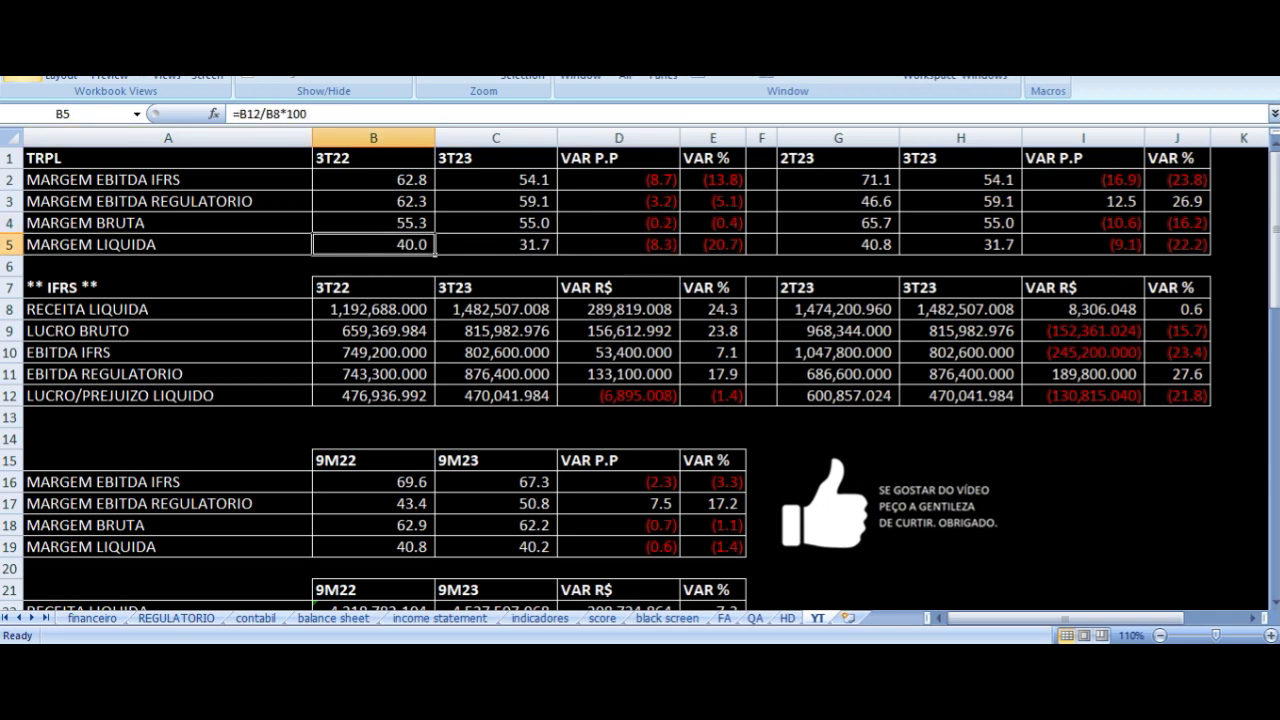
{"action": "key", "text": "Right"}
{"action": "key", "text": "Right"}
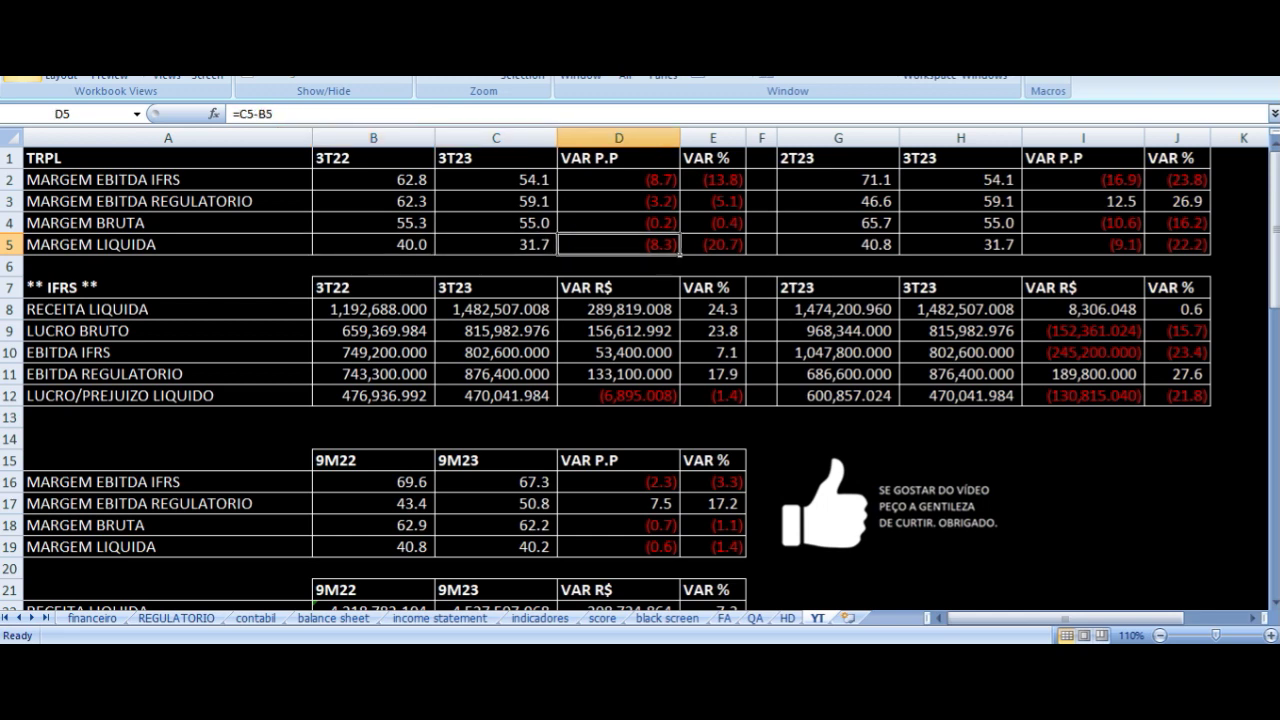
{"action": "key", "text": "Left"}
{"action": "key", "text": "Left"}
{"action": "key", "text": "Right"}
{"action": "key", "text": "Right"}
- Compare IFRS net revenue between 3T22 and 3T23, including its variation in R$ and in percent
{"action": "key", "text": "Down"}
{"action": "key", "text": "Down"}
{"action": "key", "text": "Down"}
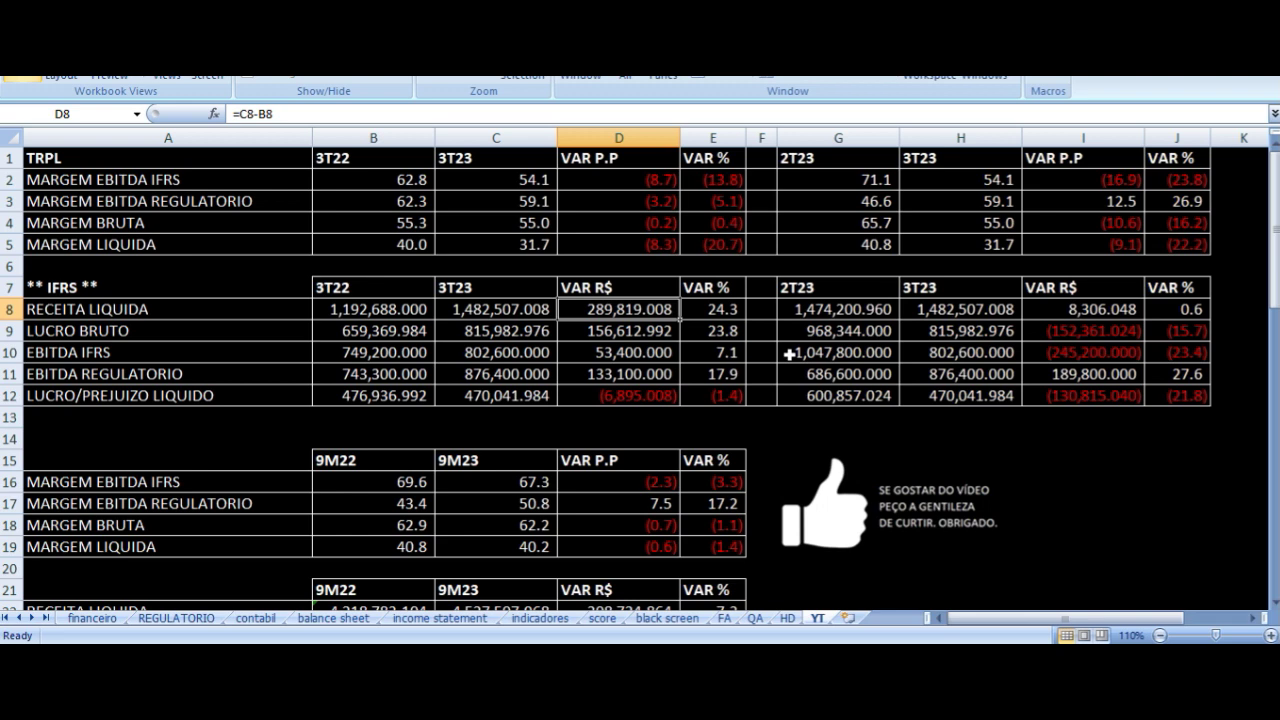
{"action": "key", "text": "Left"}
{"action": "key", "text": "Left"}
{"action": "key", "text": "Left"}
{"action": "key", "text": "Right"}
{"action": "key", "text": "Right"}
{"action": "key", "text": "Left"}
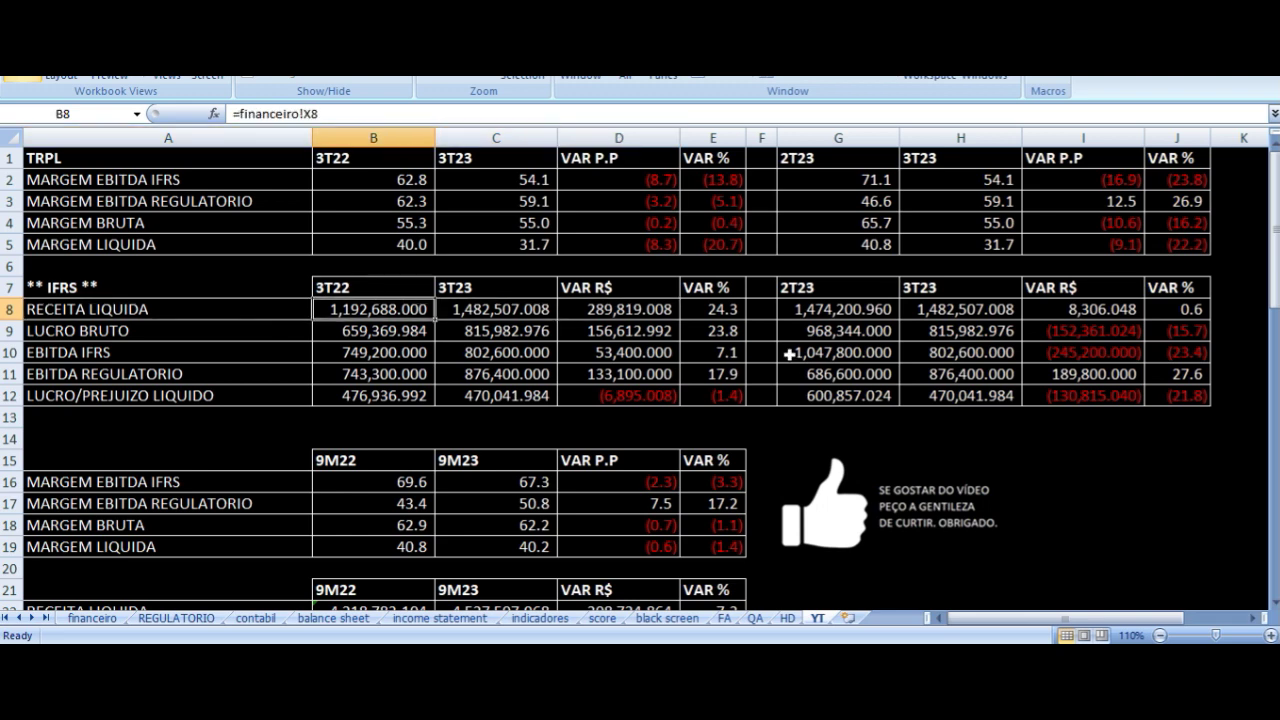
{"action": "key", "text": "Right"}
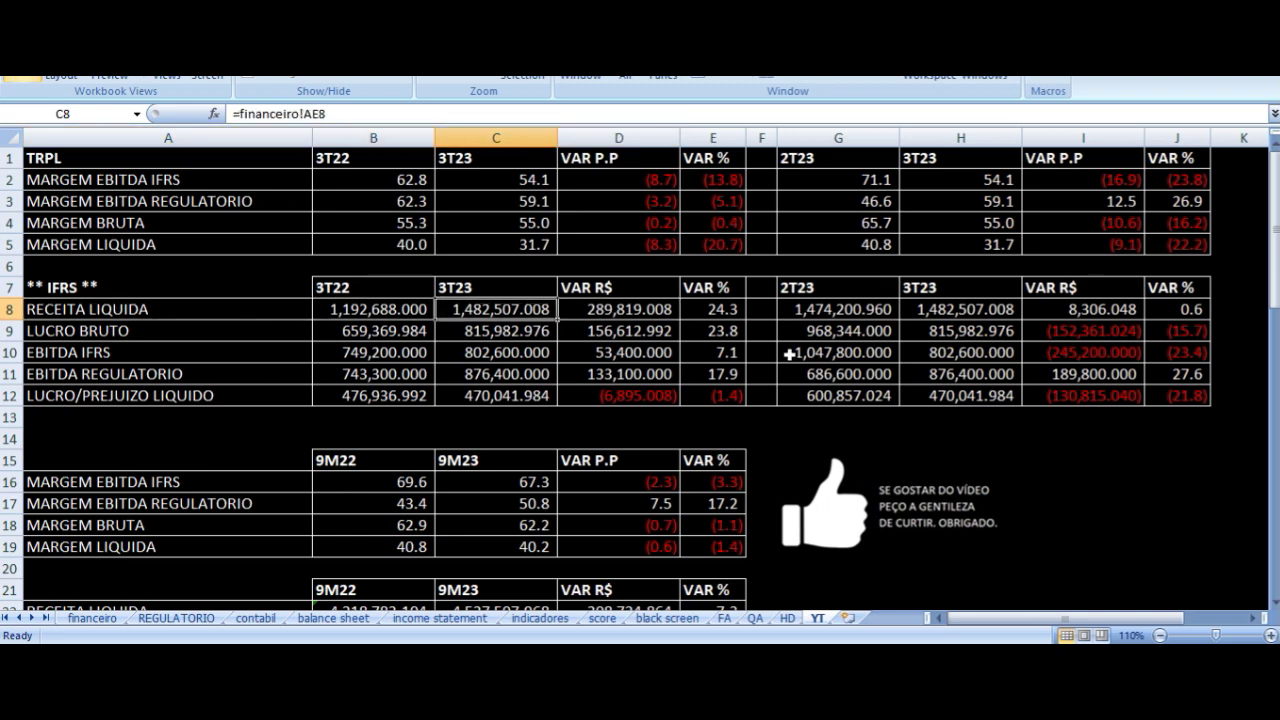
{"action": "key", "text": "Right"}
{"action": "key", "text": "Right"}
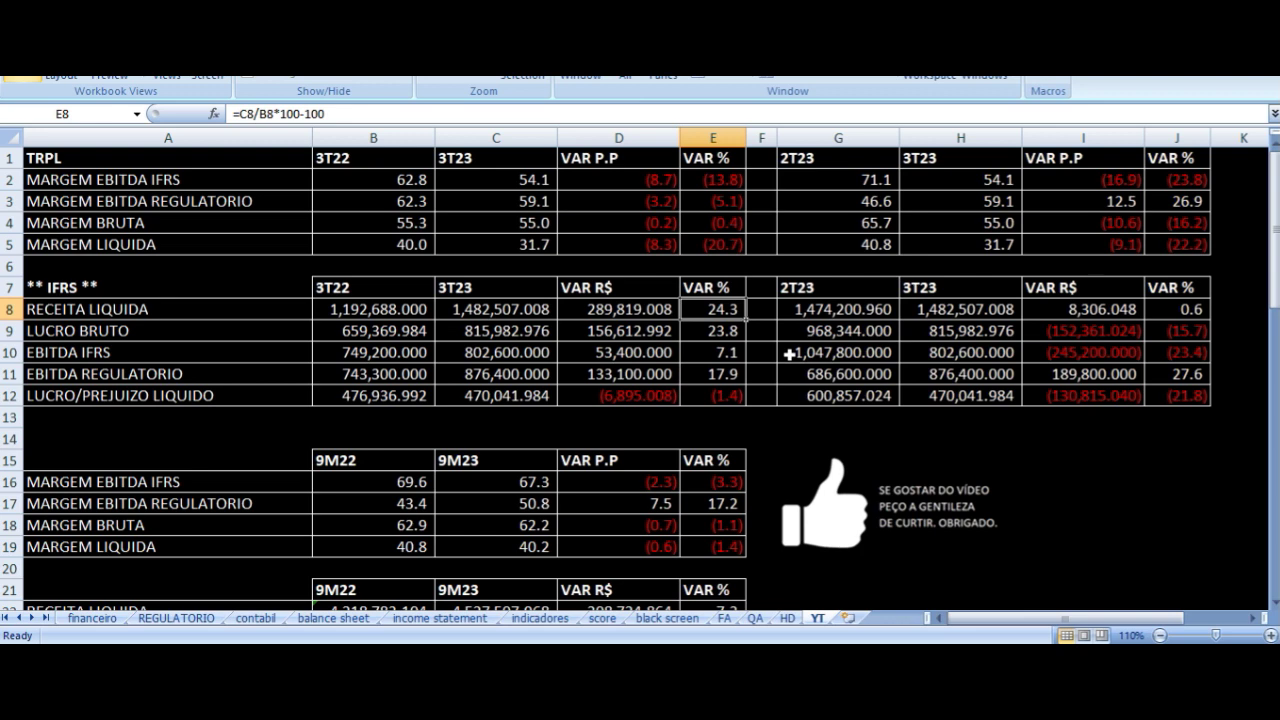
- Compare gross profit between 3T22 and 3T23, through to its percentage variation
{"action": "key", "text": "Down"}
{"action": "key", "text": "Left"}
{"action": "key", "text": "Left"}
{"action": "key", "text": "Left"}
{"action": "key", "text": "Left"}
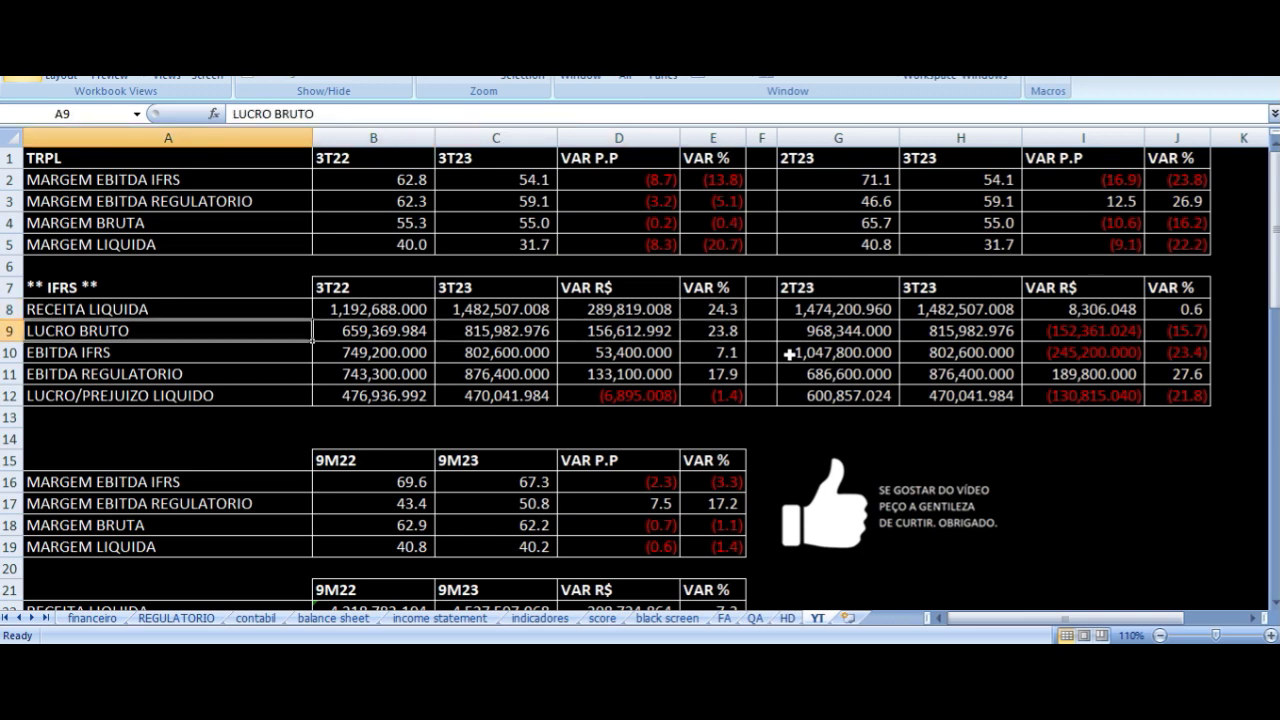
{"action": "key", "text": "Right"}
{"action": "key", "text": "Right"}
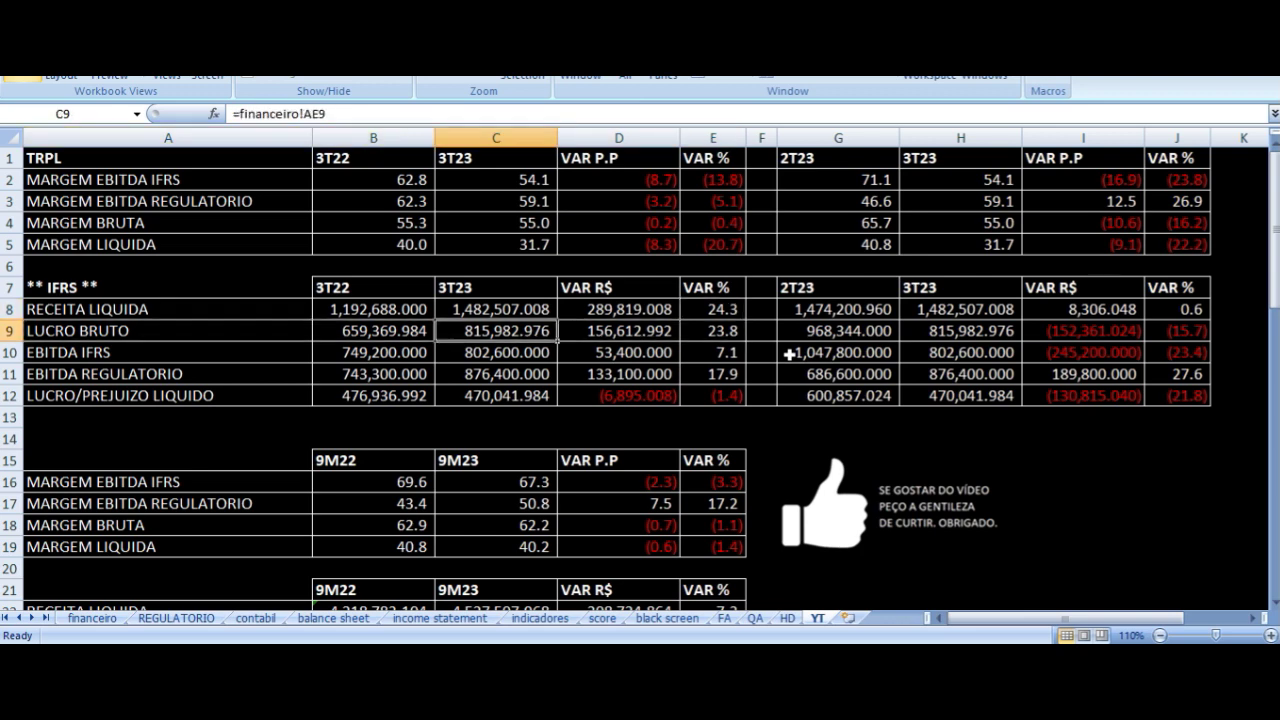
{"action": "key", "text": "Right"}
{"action": "key", "text": "Right"}
- Compare the IFRS EBITDA of 3T22 and 3T23 and check its percentage variation
{"action": "key", "text": "Down"}
{"action": "key", "text": "Left"}
{"action": "key", "text": "Left"}
{"action": "key", "text": "Left"}
{"action": "key", "text": "Left"}
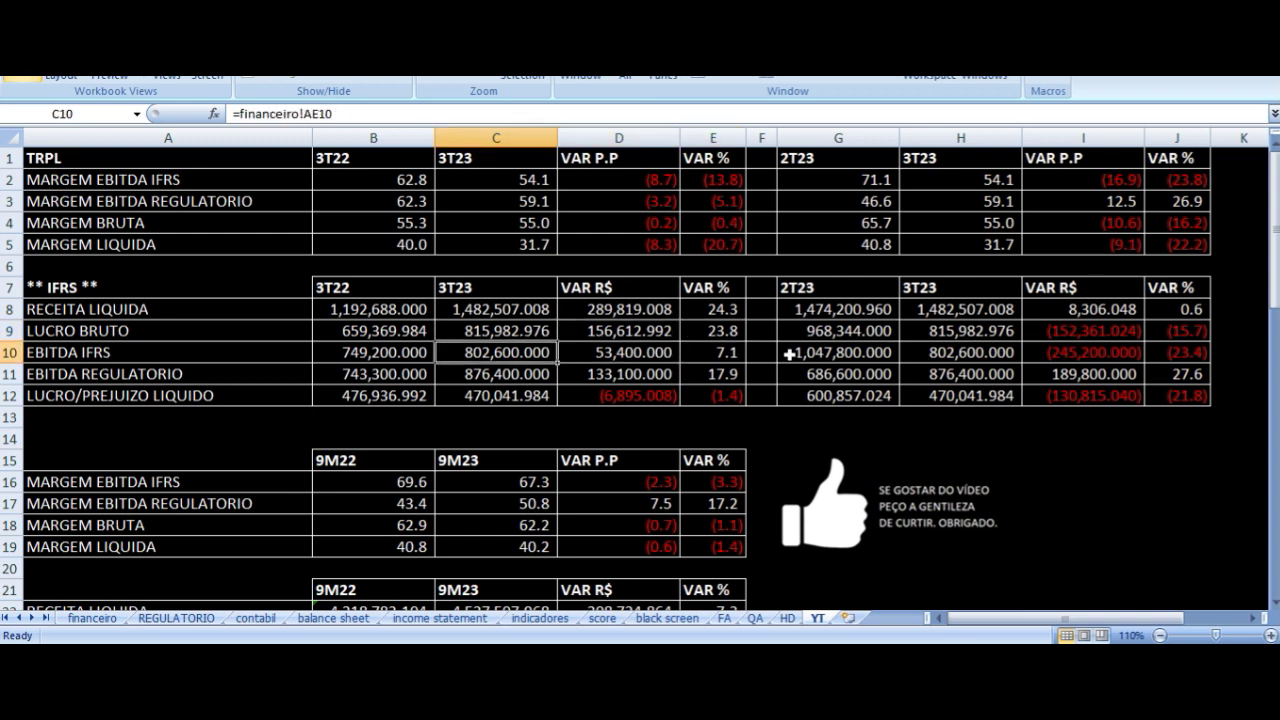
{"action": "key", "text": "Right"}
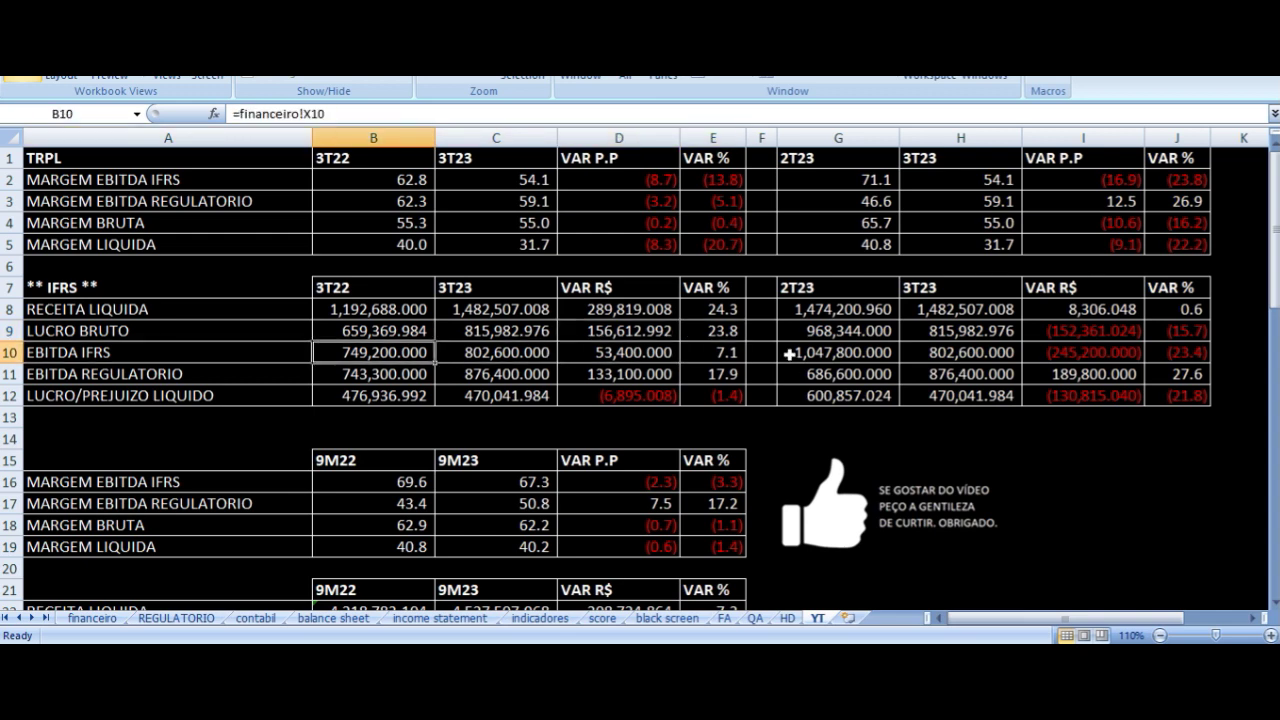
{"action": "key", "text": "Right"}
{"action": "key", "text": "Right"}
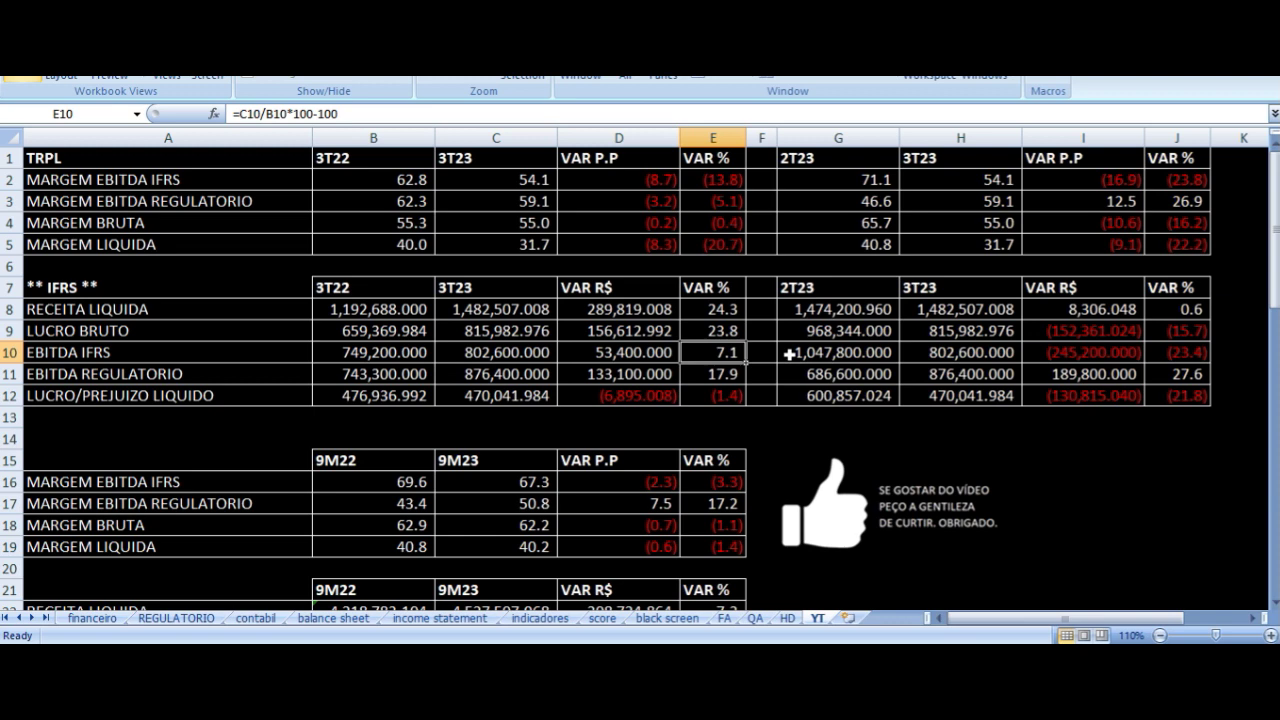
- Compare the regulatory EBITDA of 3T22 and 3T23 and check its percentage variation
{"action": "key", "text": "Down"}
{"action": "key", "text": "Left"}
{"action": "key", "text": "Left"}
{"action": "key", "text": "Left"}
{"action": "key", "text": "Left"}
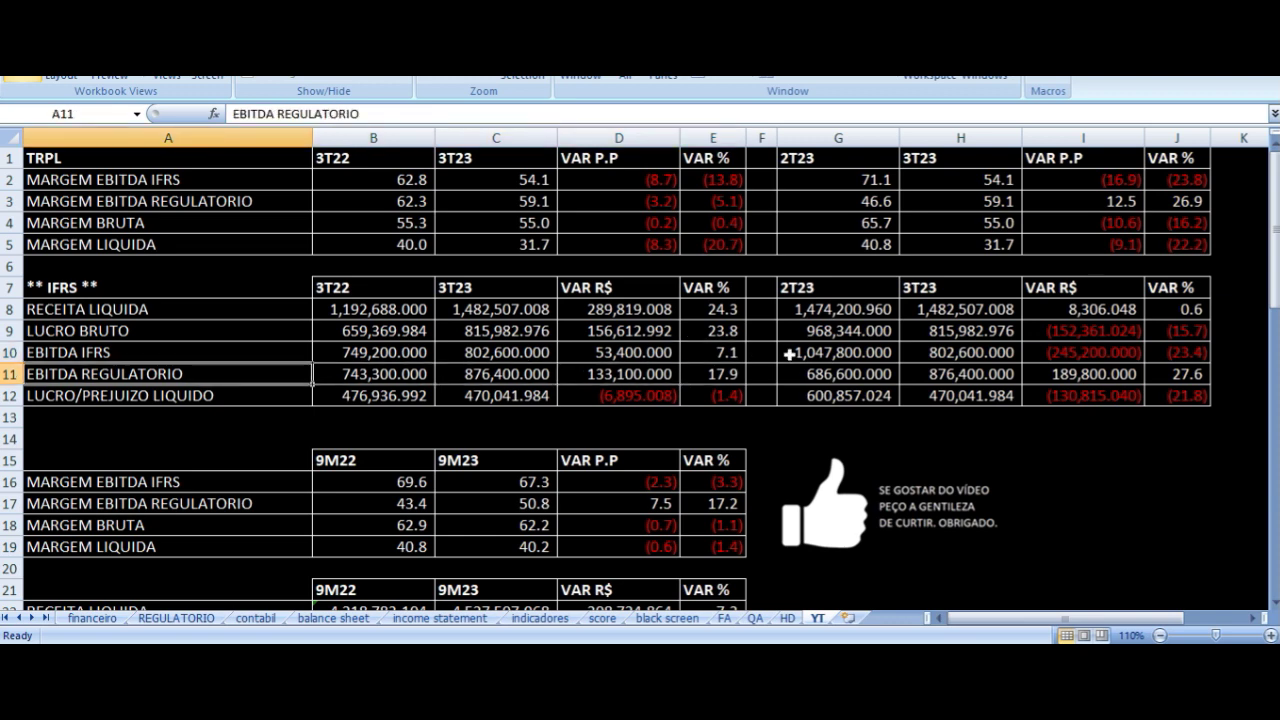
{"action": "key", "text": "Right"}
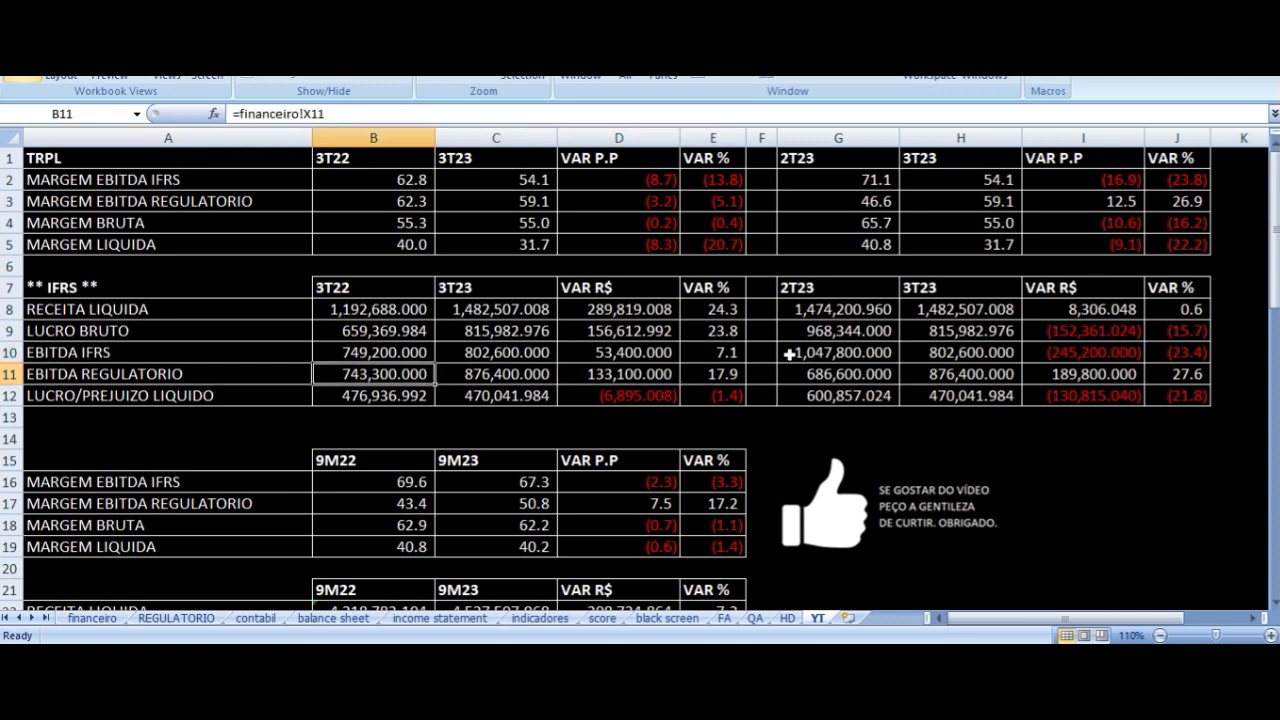
{"action": "key", "text": "Right"}
{"action": "key", "text": "Right"}
{"action": "key", "text": "Right"}
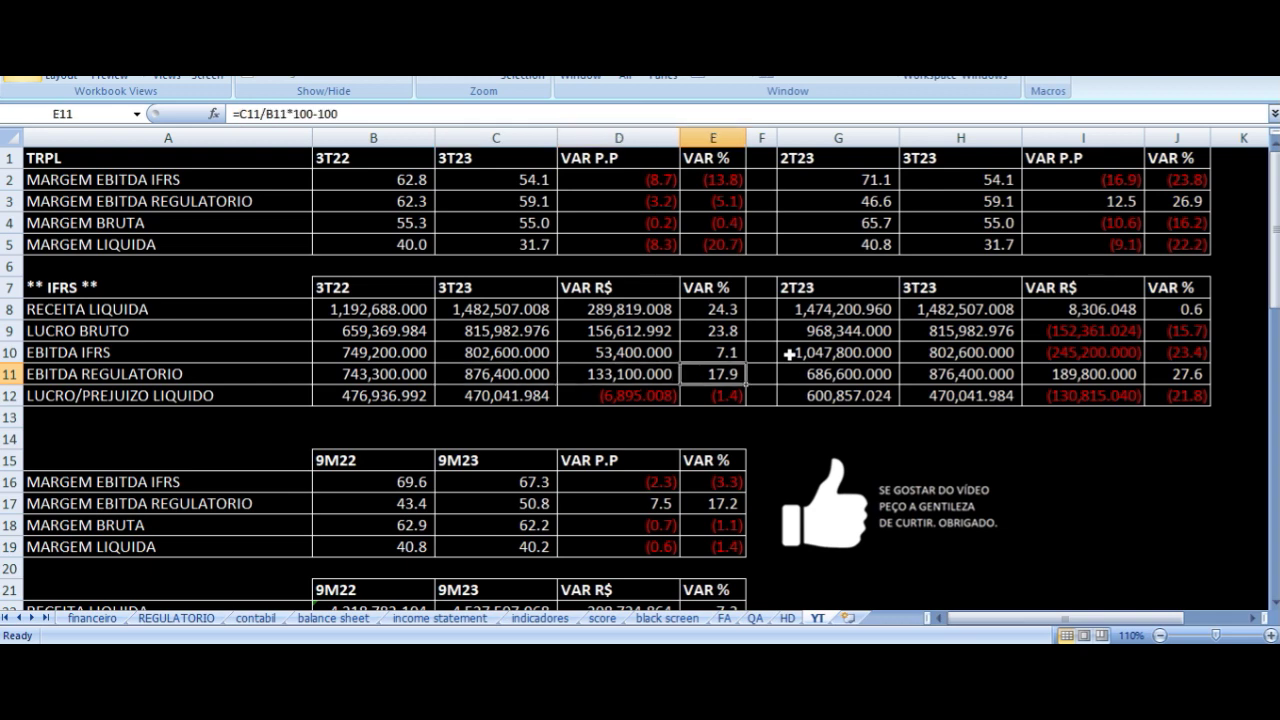
- Compare the net profit or loss of 3T22 and 3T23, including its R$ and percentage variations
{"action": "key", "text": "Down"}
{"action": "key", "text": "Left"}
{"action": "key", "text": "Left"}
{"action": "key", "text": "Left"}
{"action": "key", "text": "Left"}
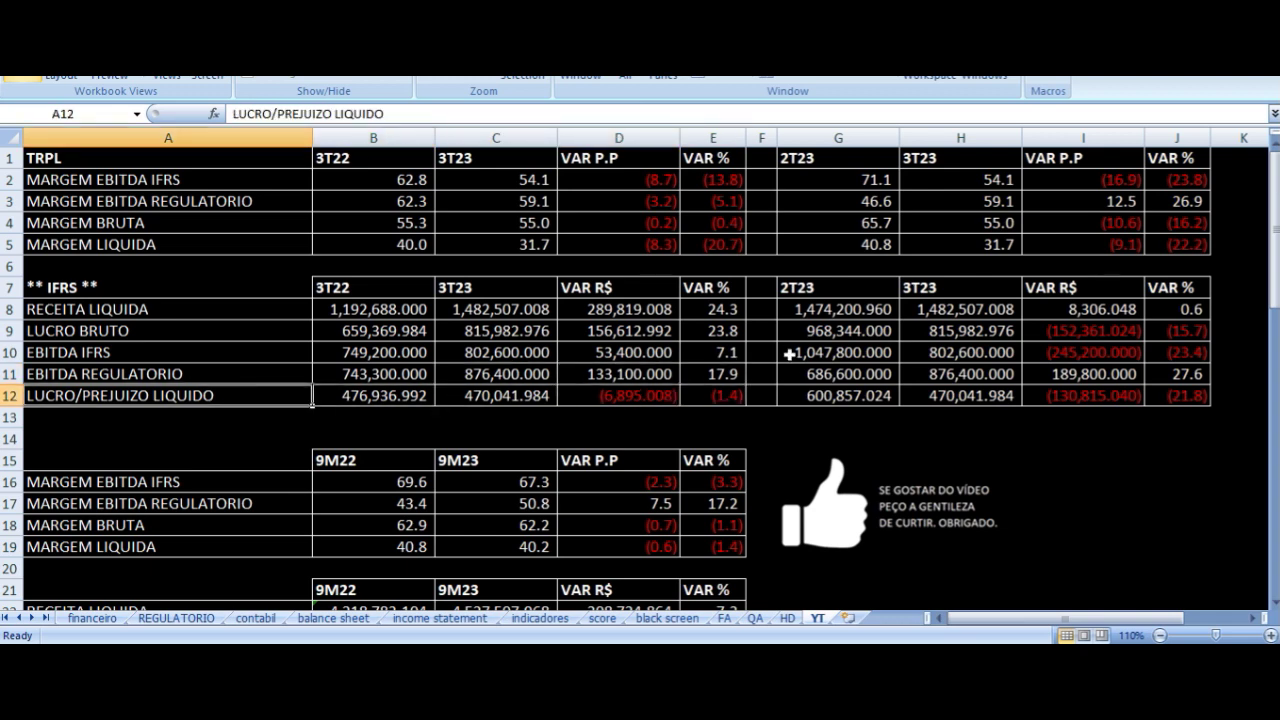
{"action": "key", "text": "Right"}
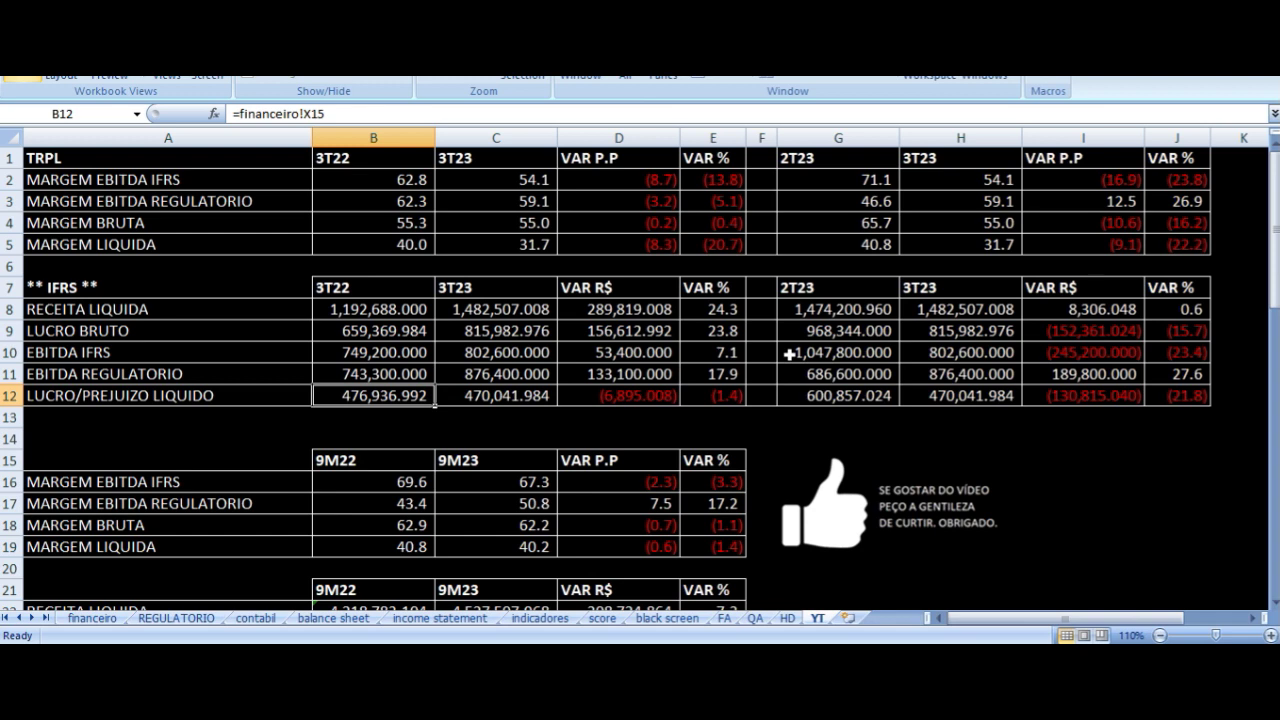
{"action": "key", "text": "Right"}
{"action": "key", "text": "Right"}
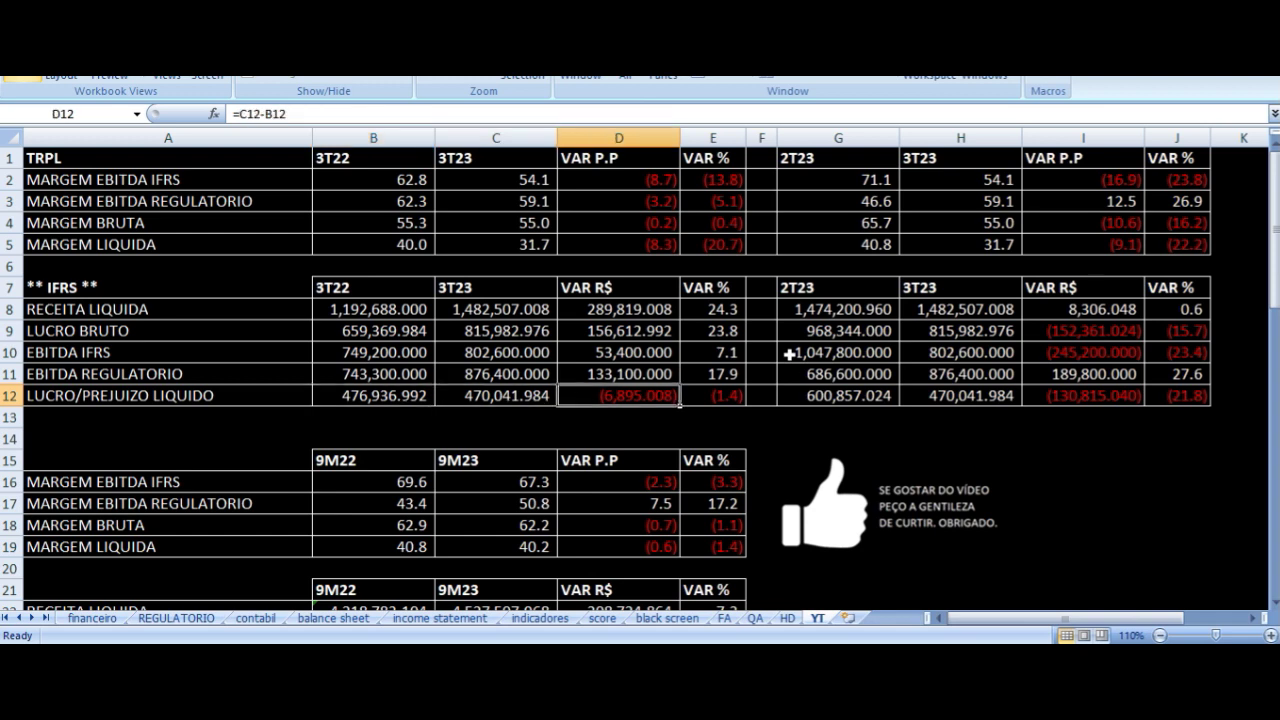
{"action": "key", "text": "Right"}
- Go back to the net revenue row and recheck the 3T23 figure and its R$ variation against 3T22
{"action": "key", "text": "Up"}
{"action": "key", "text": "Up"}
{"action": "key", "text": "Up"}
{"action": "key", "text": "Up"}
{"action": "key", "text": "Up"}
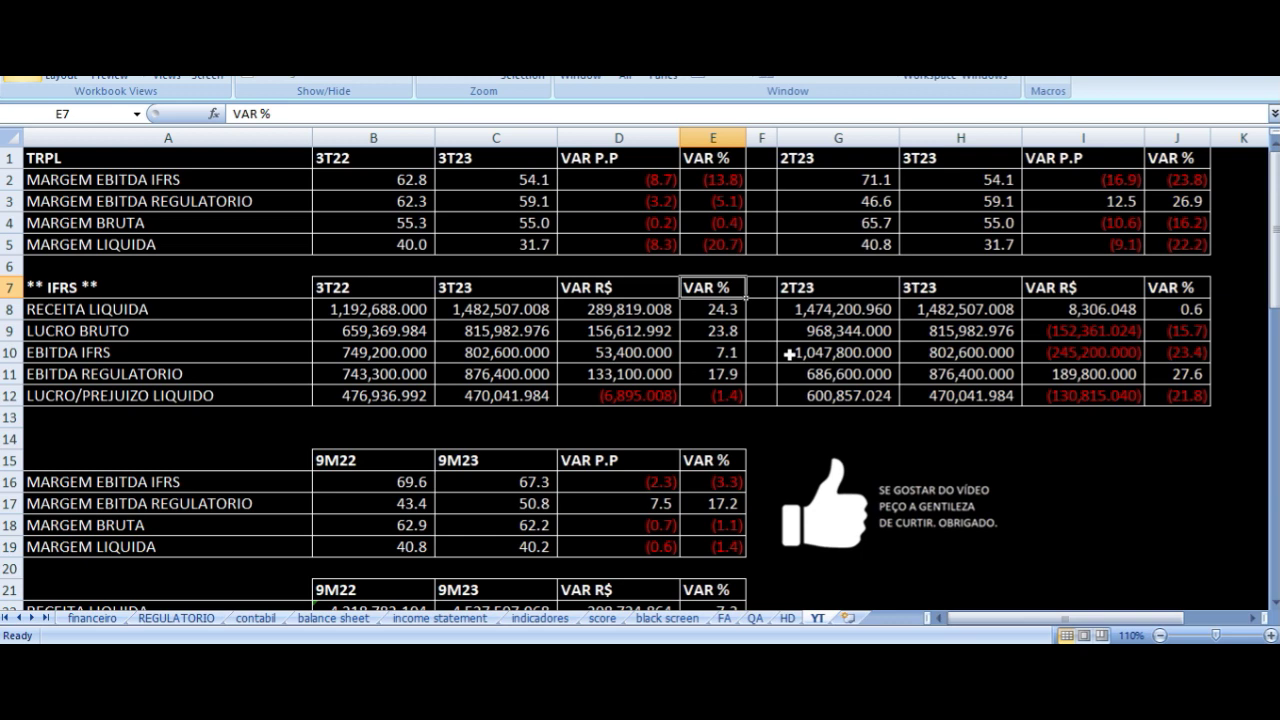
{"action": "key", "text": "Left"}
{"action": "key", "text": "Left"}
{"action": "key", "text": "Left"}
{"action": "key", "text": "Left"}
{"action": "key", "text": "Down"}
{"action": "key", "text": "Right"}
{"action": "key", "text": "Right"}
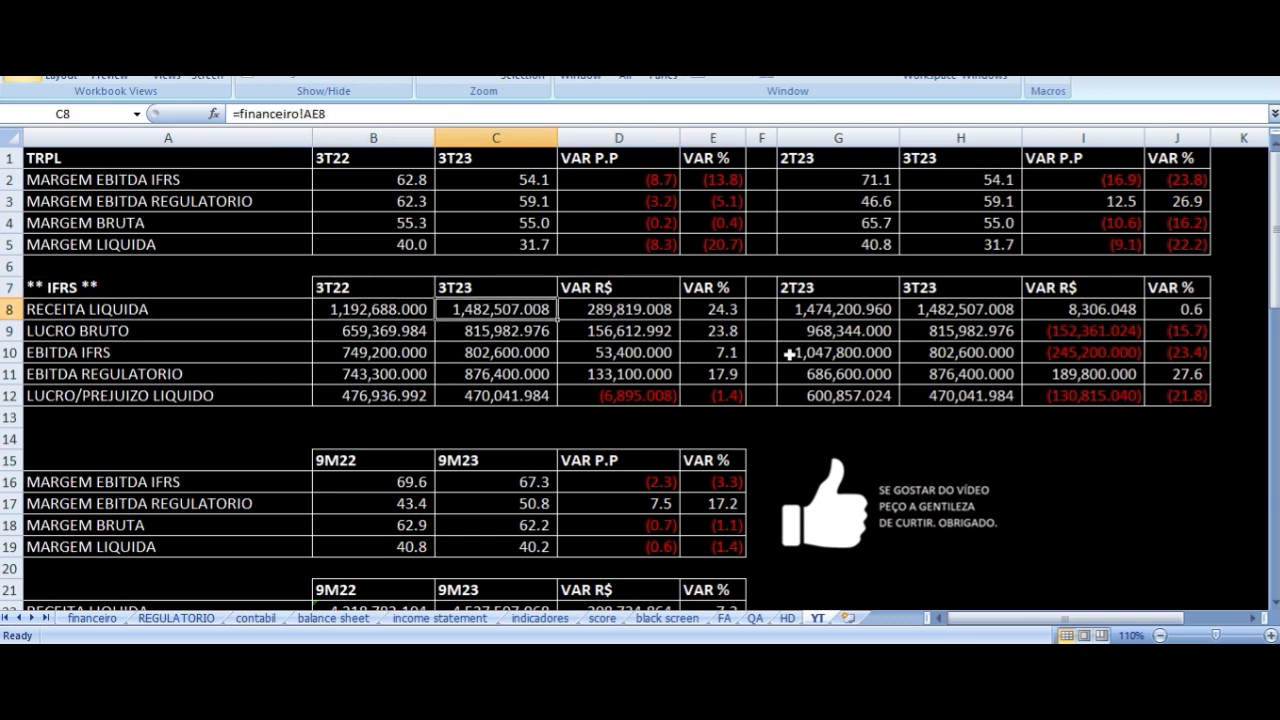
{"action": "key", "text": "Right"}
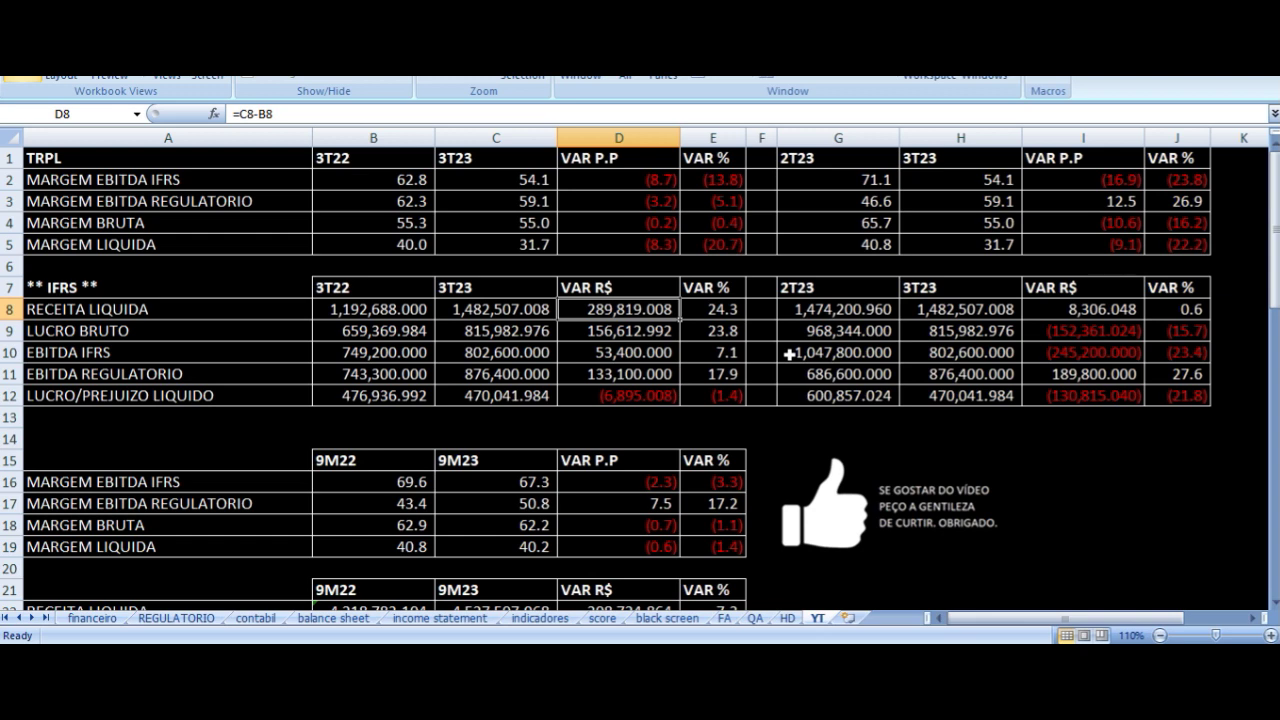
- Move to the quarter-over-quarter margin comparison and look over its 2T23 and 3T23 column headings
{"action": "key", "text": "Down"}
{"action": "key", "text": "Up"}
{"action": "key", "text": "Up"}
{"action": "key", "text": "Up"}
{"action": "key", "text": "Up"}
{"action": "key", "text": "Up"}
{"action": "key", "text": "Up"}
{"action": "key", "text": "Right"}
{"action": "key", "text": "Right"}
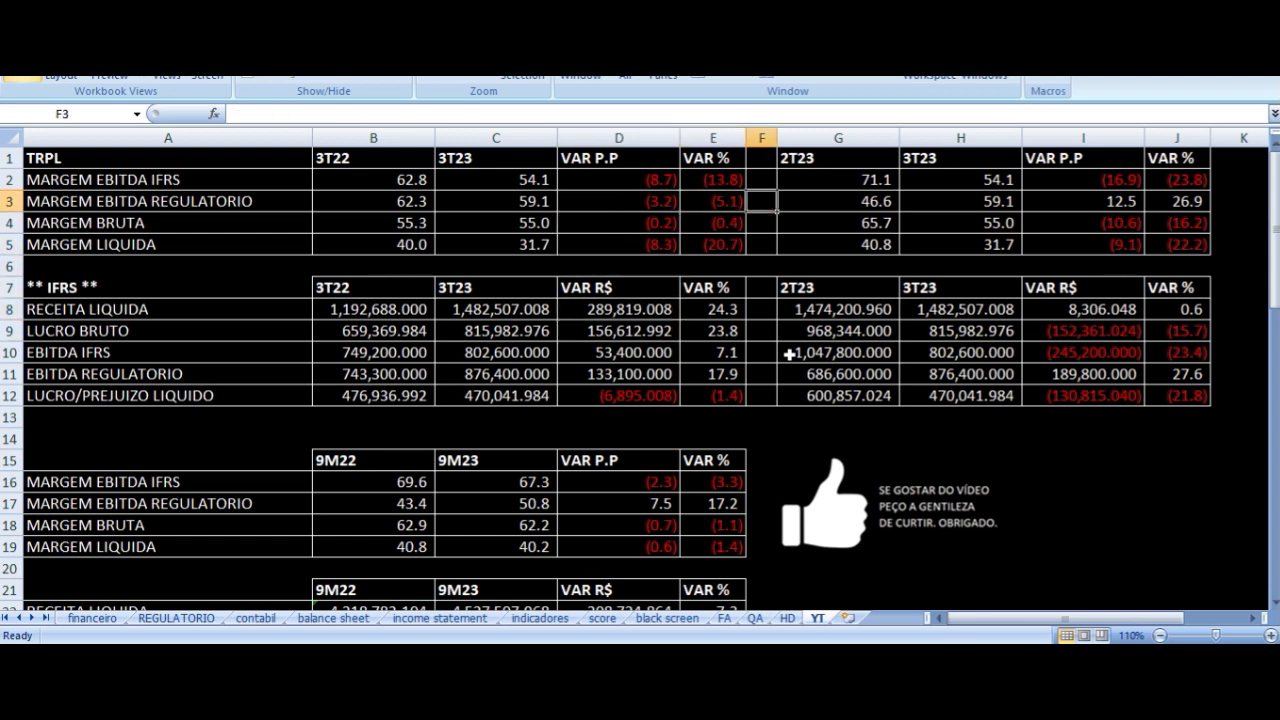
{"action": "key", "text": "Up"}
{"action": "key", "text": "Right"}
{"action": "key", "text": "Up"}
{"action": "key", "text": "Right"}
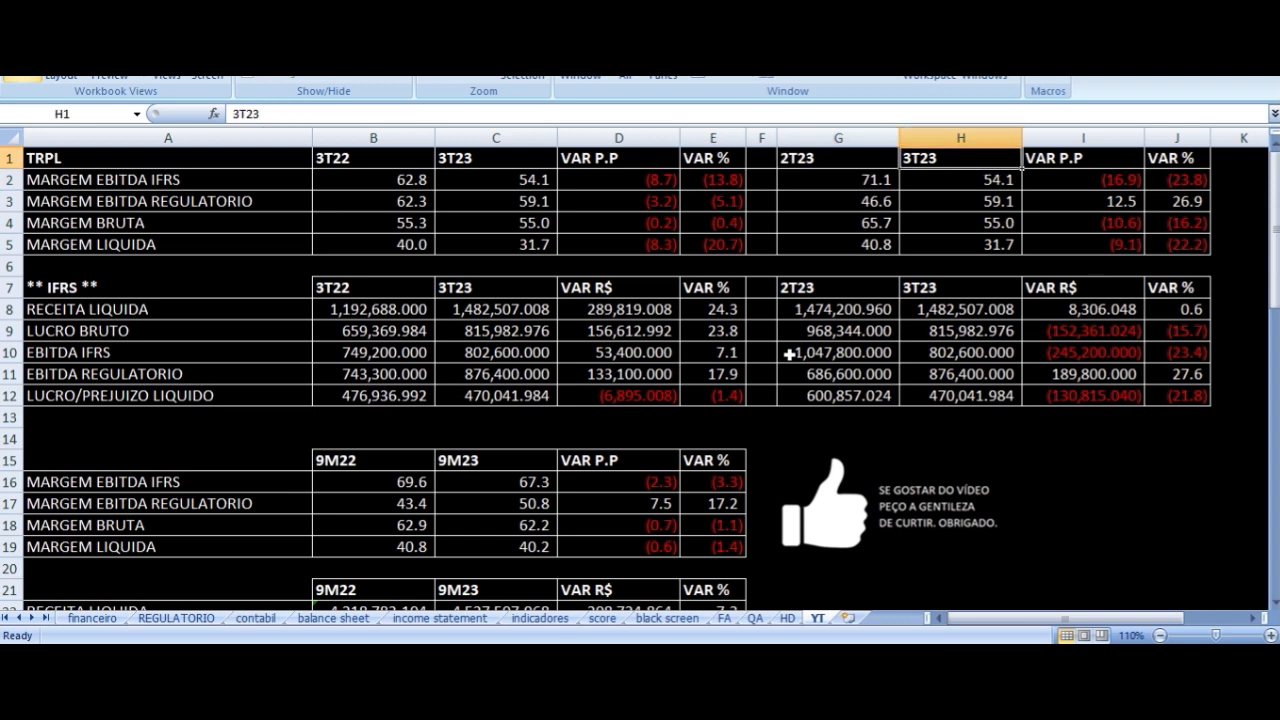
- Compare the IFRS EBITDA margin of 2T23 and 3T23 and check its percentage-point variation
{"action": "key", "text": "Down"}
{"action": "key", "text": "Left"}
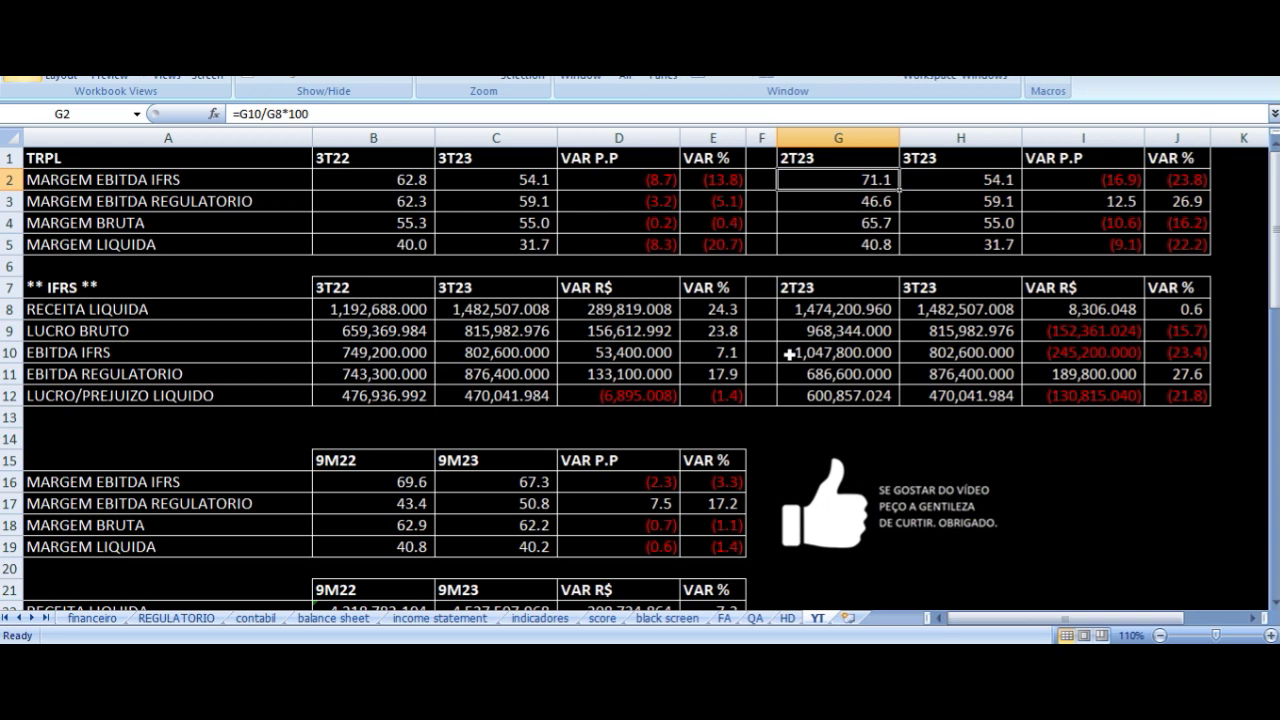
{"action": "key", "text": "Right"}
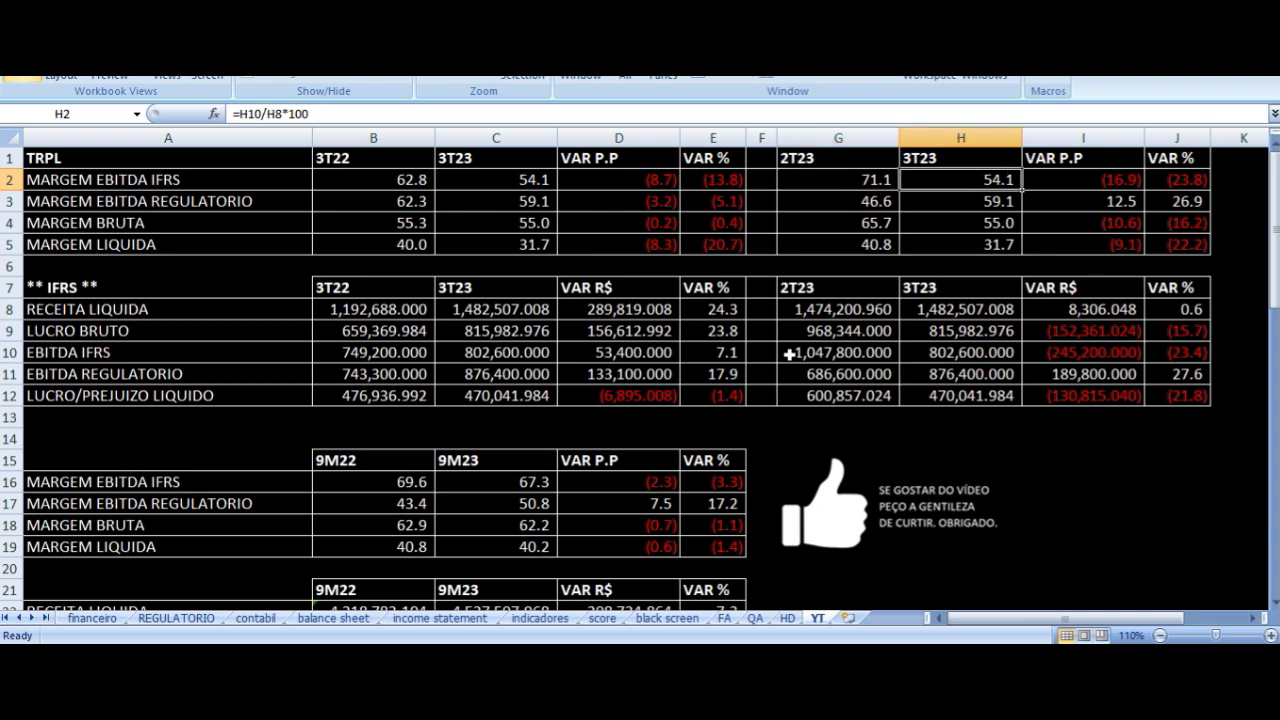
{"action": "key", "text": "Right"}
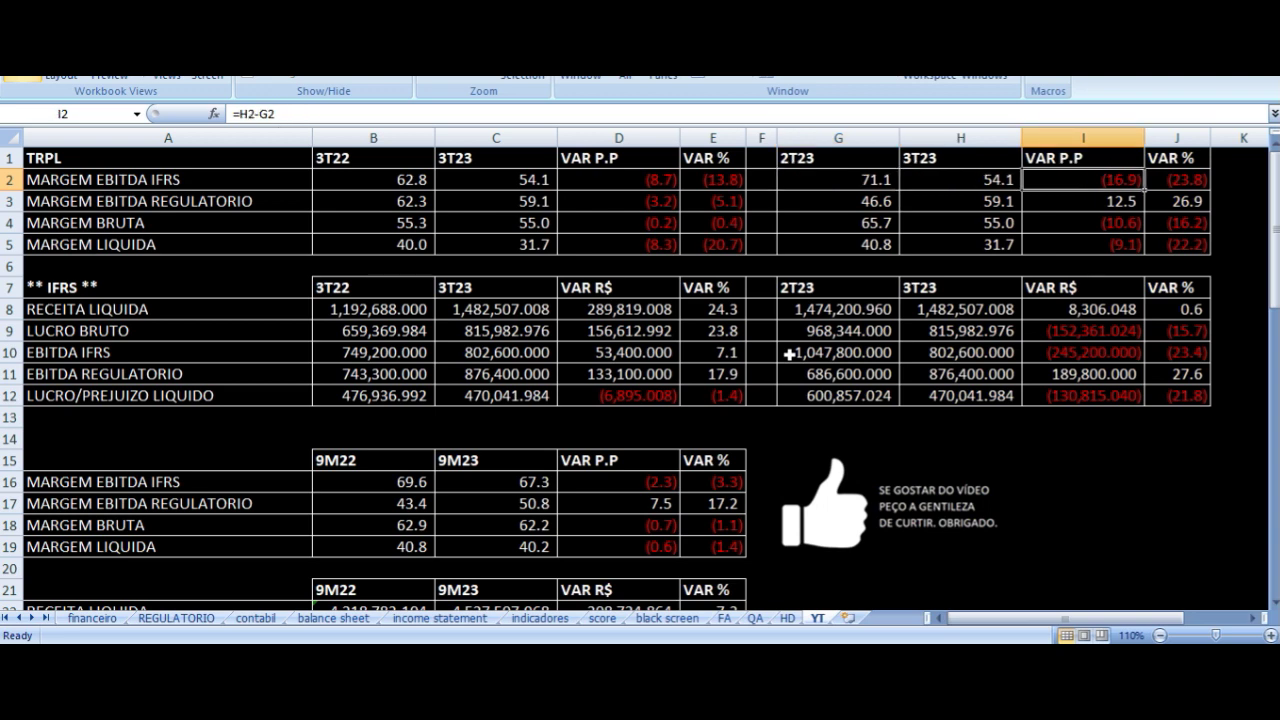
- Compare the regulatory EBITDA margin of 2T23 and 3T23 and check its percentage-point variation
{"action": "key", "text": "Down"}
{"action": "key", "text": "Left"}
{"action": "key", "text": "Left"}
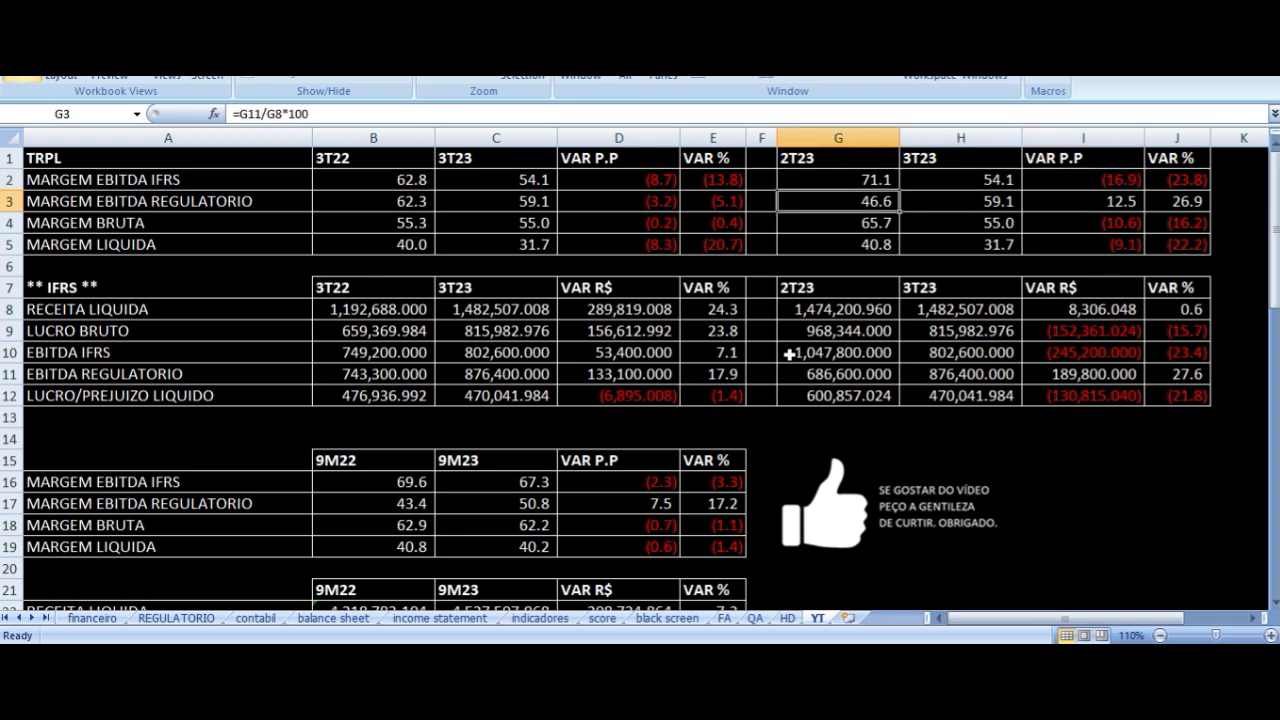
{"action": "key", "text": "Right"}
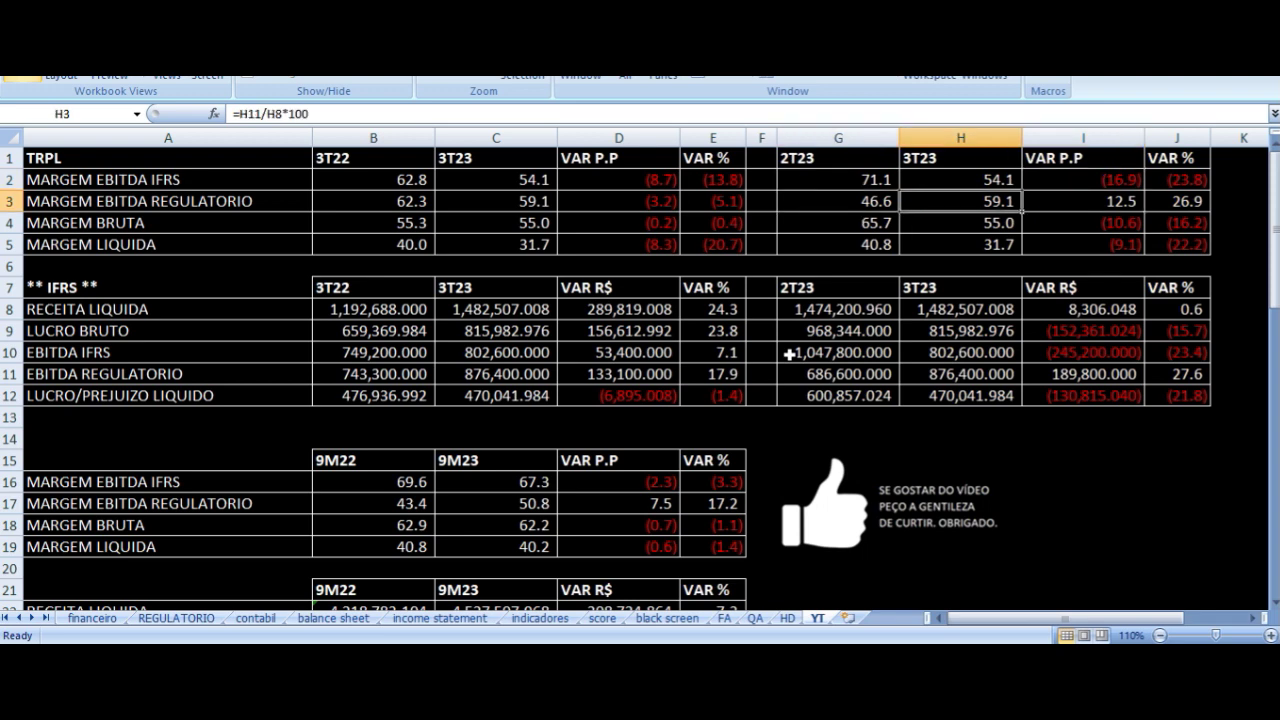
{"action": "key", "text": "Right"}
- Compare the gross margin of 2T23 and 3T23 and check its percentage-point variation
{"action": "key", "text": "Down"}
{"action": "key", "text": "Left"}
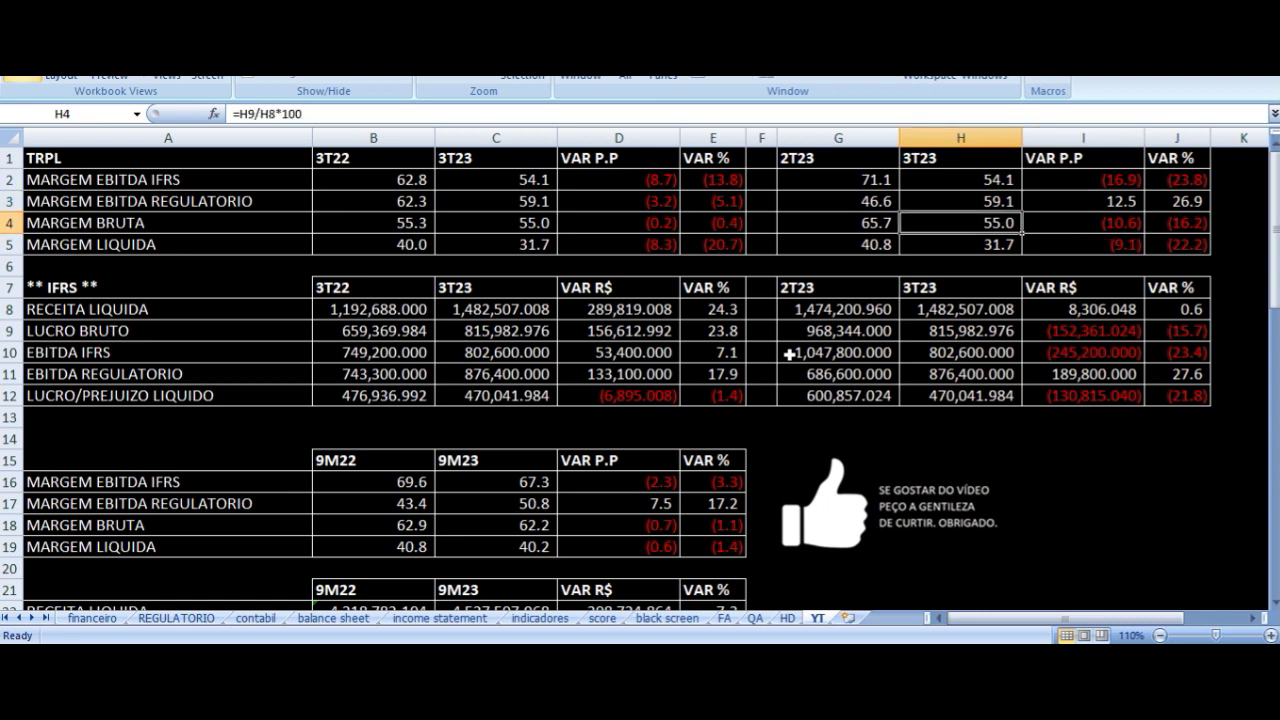
{"action": "key", "text": "Left"}
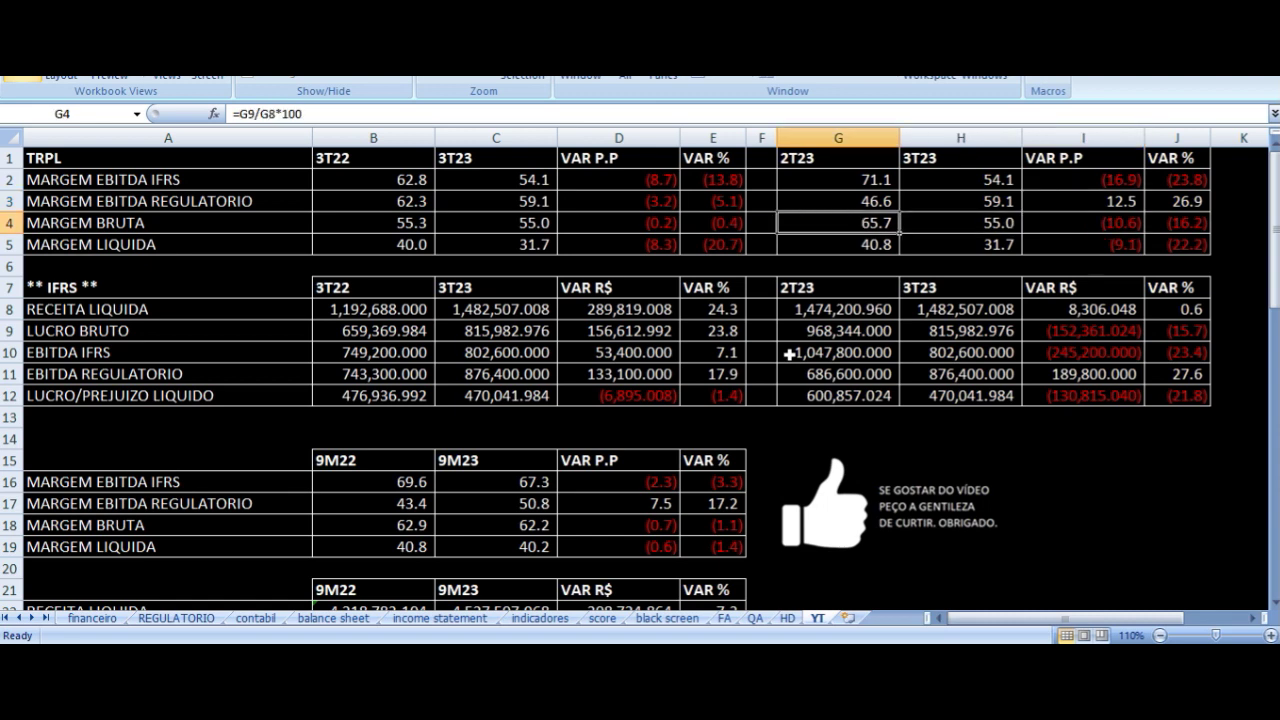
{"action": "key", "text": "Right"}
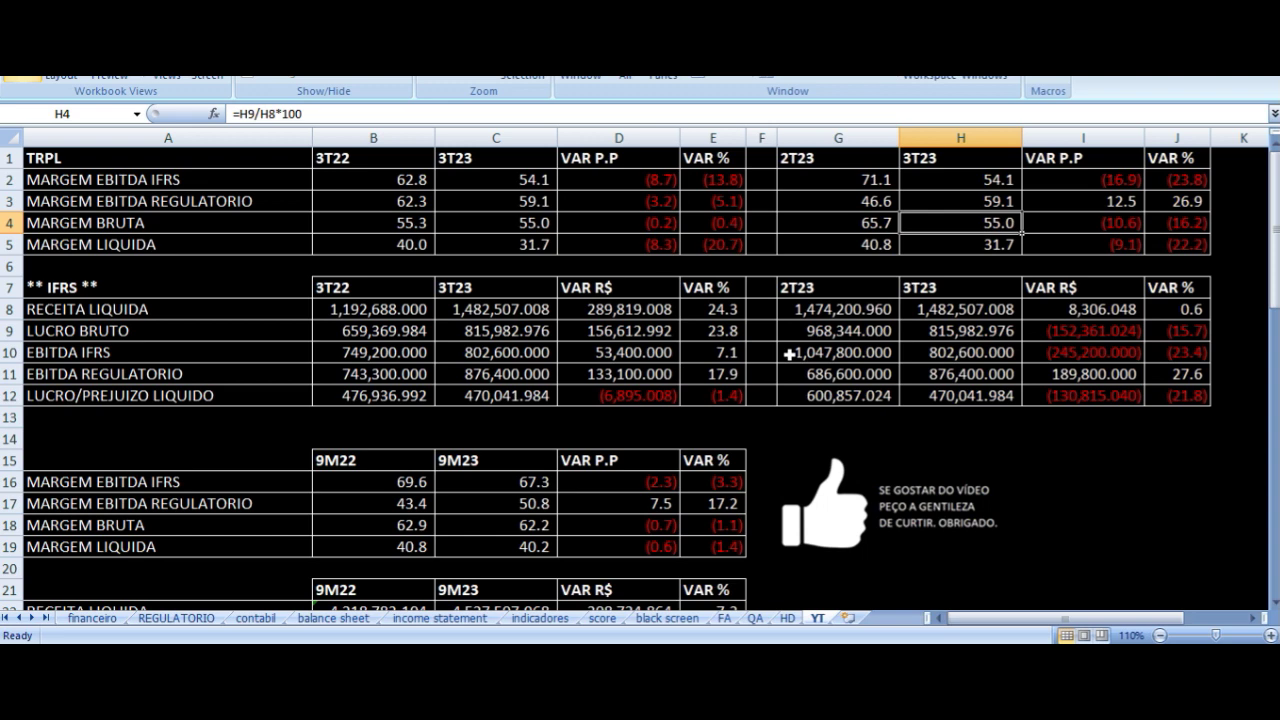
{"action": "key", "text": "Right"}
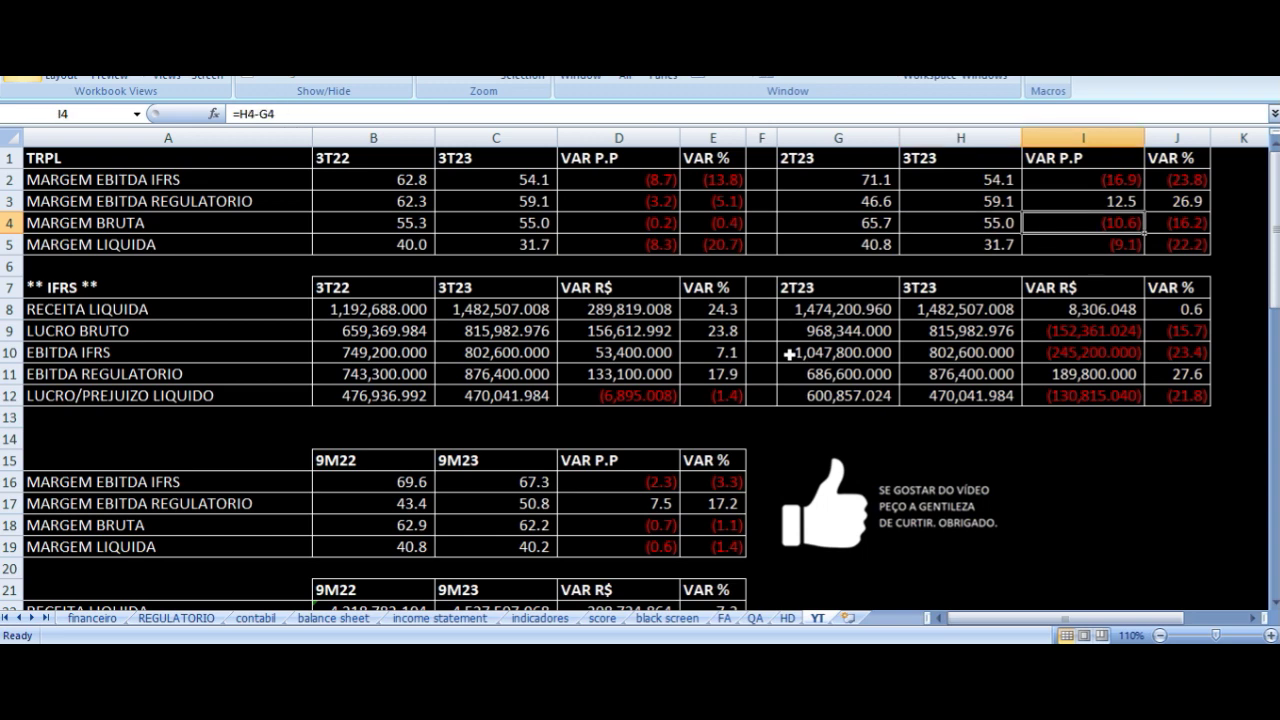
- Compare the net margin of 2T23 and 3T23 and check its percentage-point variation
{"action": "key", "text": "Down"}
{"action": "key", "text": "Left"}
{"action": "key", "text": "Left"}
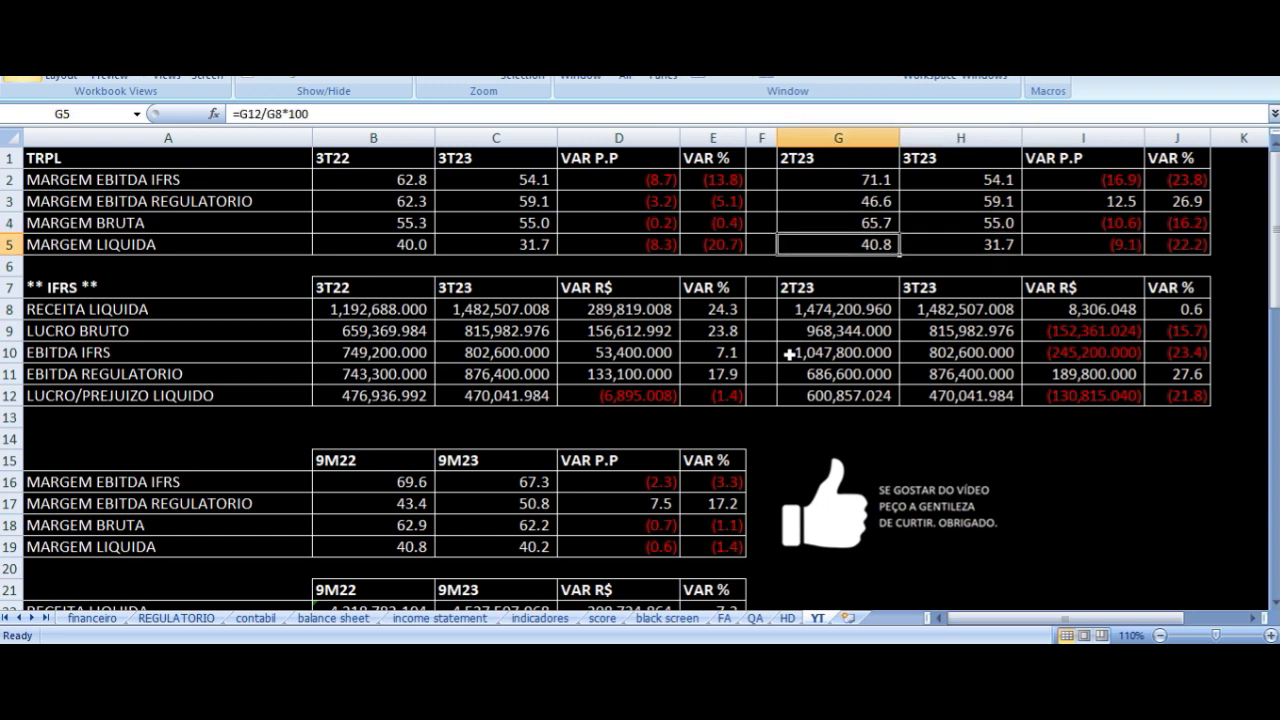
{"action": "key", "text": "Right"}
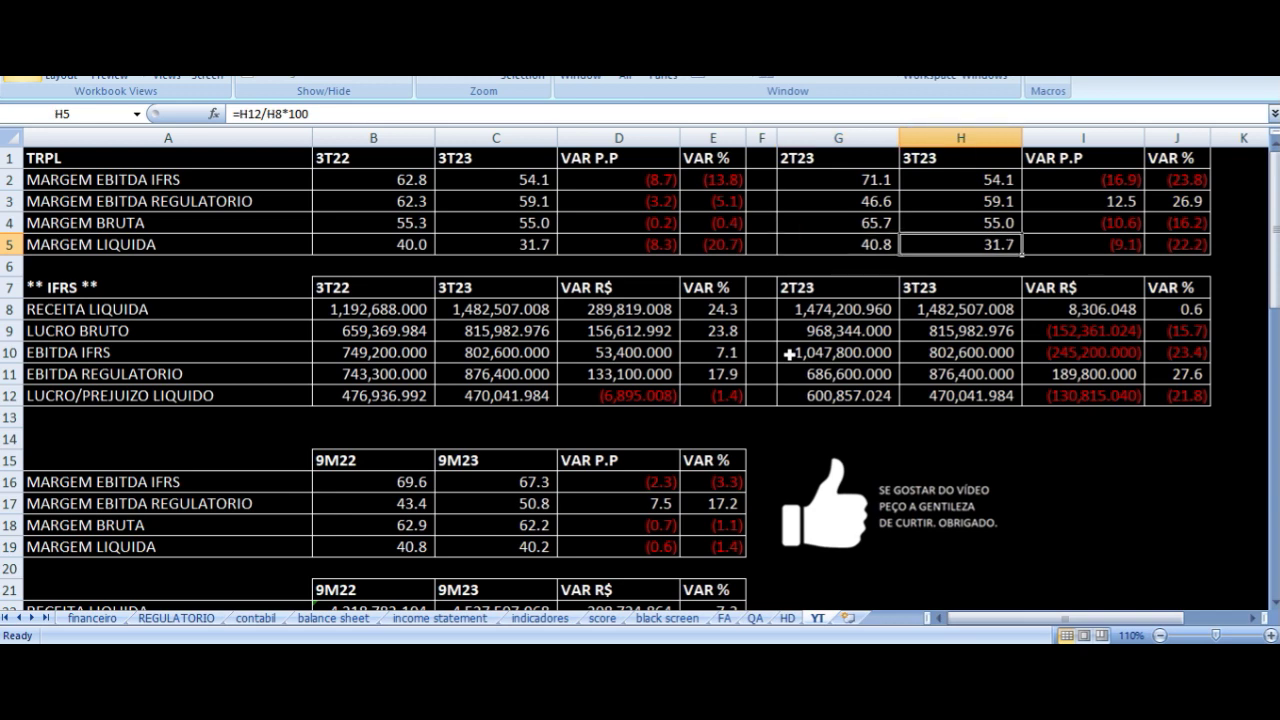
{"action": "key", "text": "Right"}
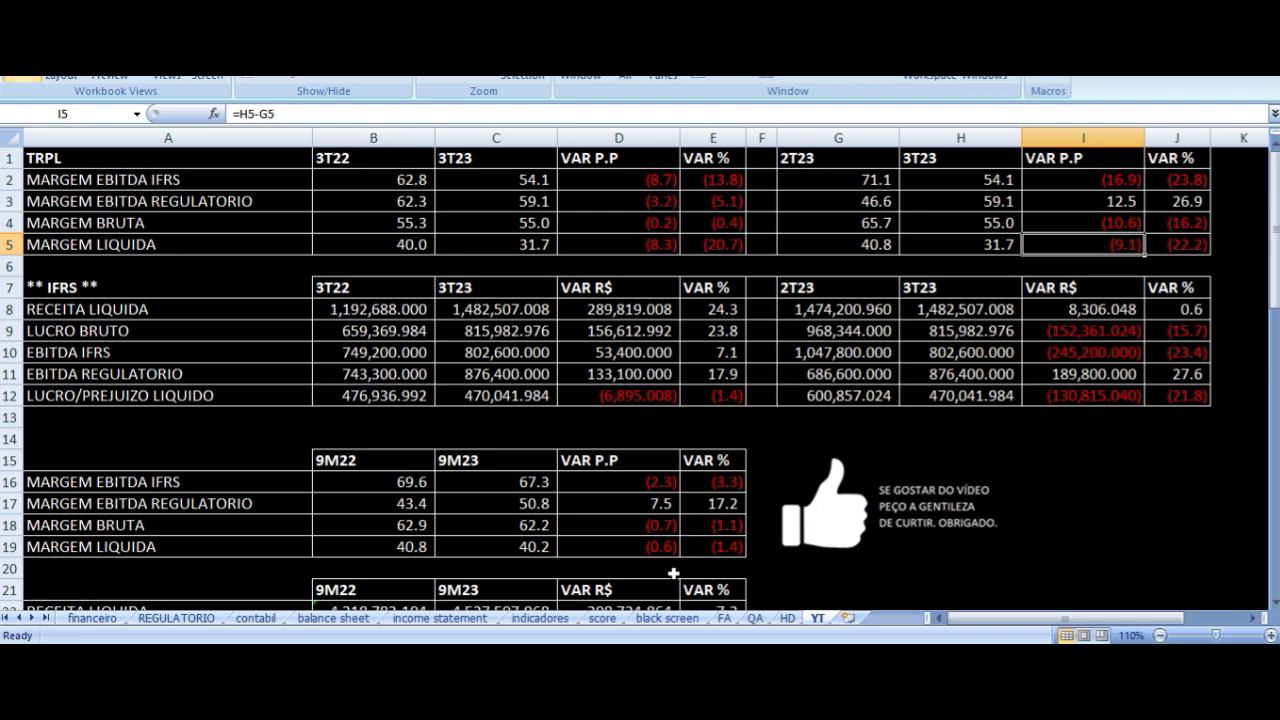
- Compare the net revenue of 2T23 and 3T23 and check its variation in R$ and percent
{"action": "left_click", "coordinate": [686, 640]}
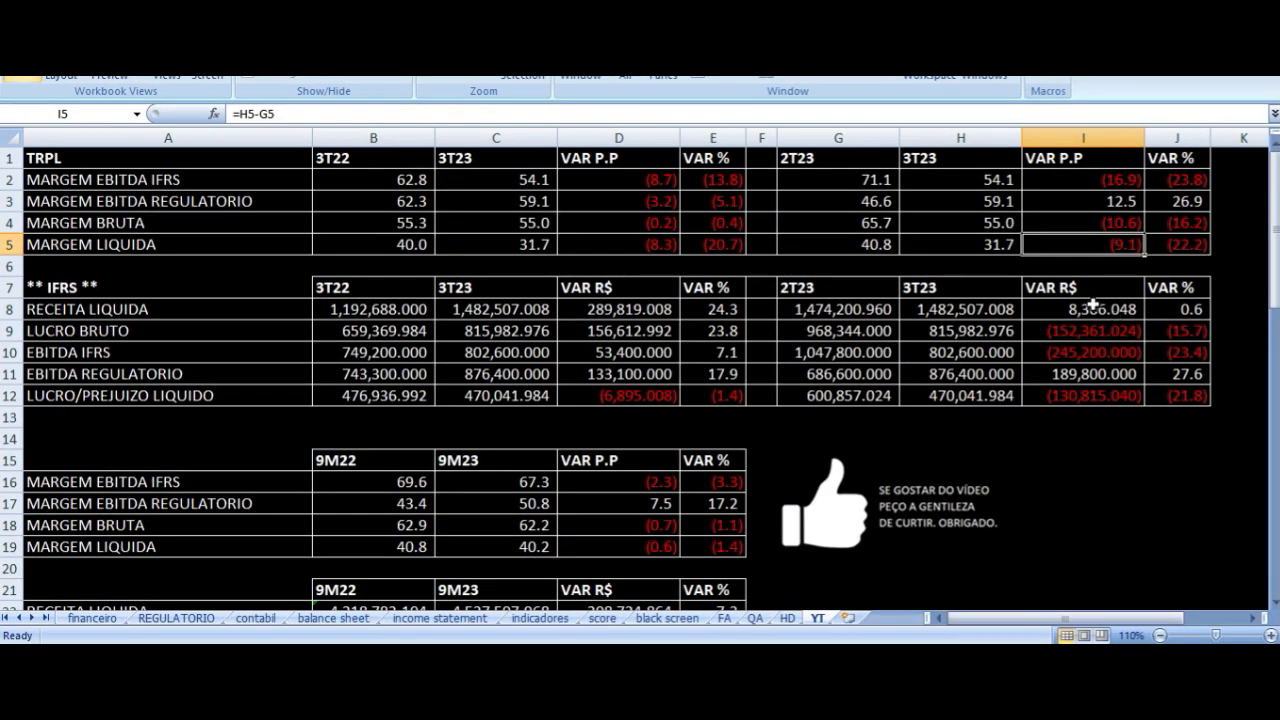
{"action": "left_click", "coordinate": [1075, 309]}
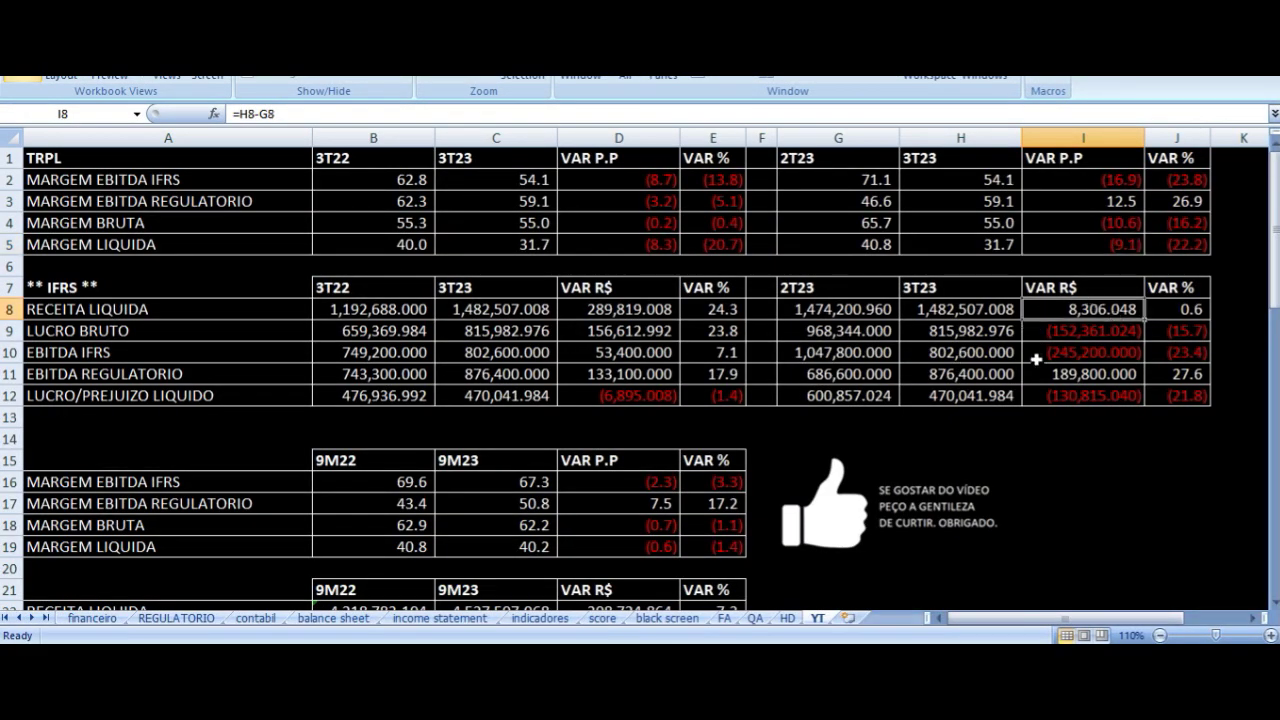
{"action": "left_click", "coordinate": [852, 396]}
{"action": "left_click", "coordinate": [841, 309]}
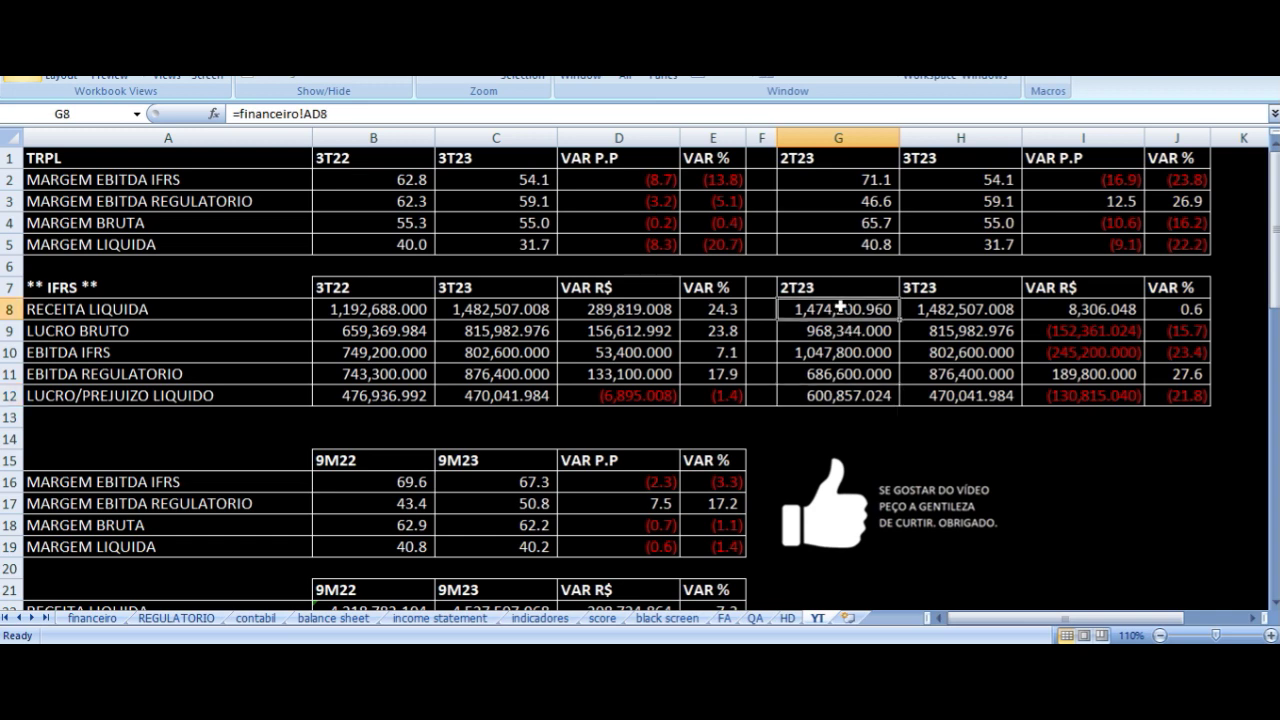
{"action": "key", "text": "Right"}
{"action": "key", "text": "Right"}
{"action": "key", "text": "Right"}
{"action": "key", "text": "Left"}
{"action": "key", "text": "Left"}
{"action": "key", "text": "Right"}
{"action": "key", "text": "Right"}
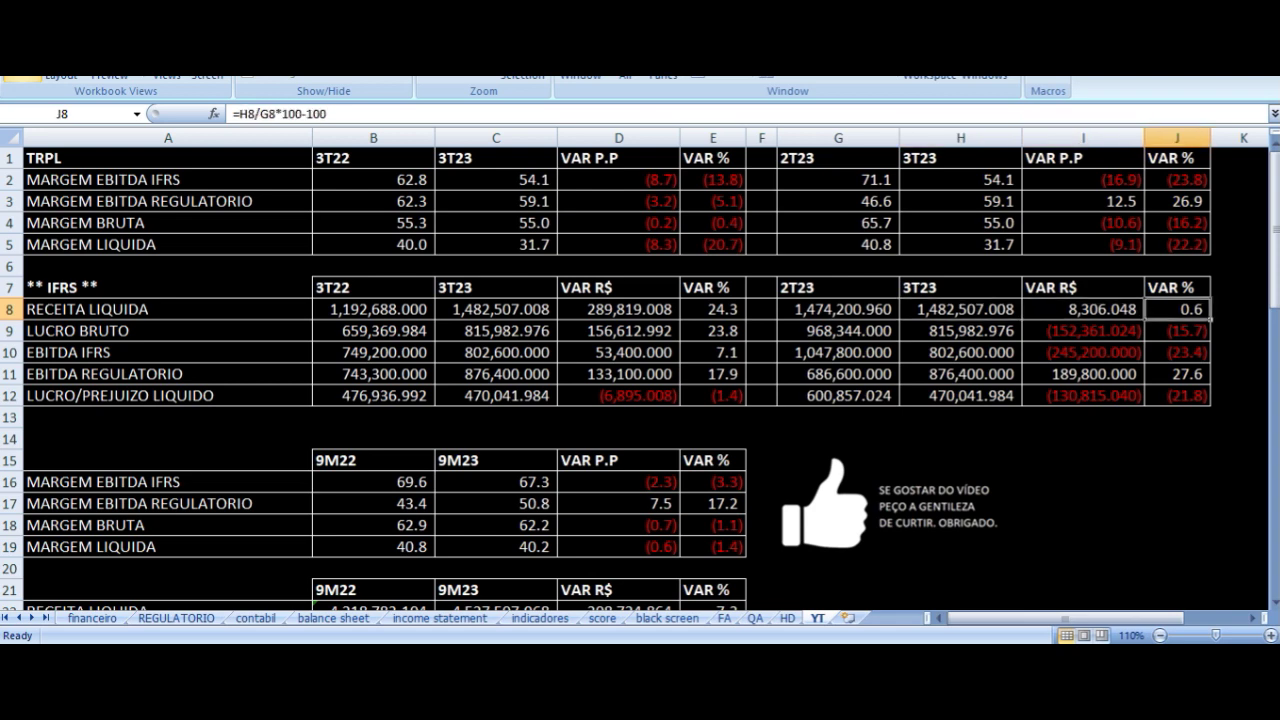
{"action": "key", "text": "Left"}
{"action": "key", "text": "Left"}
{"action": "key", "text": "Left"}
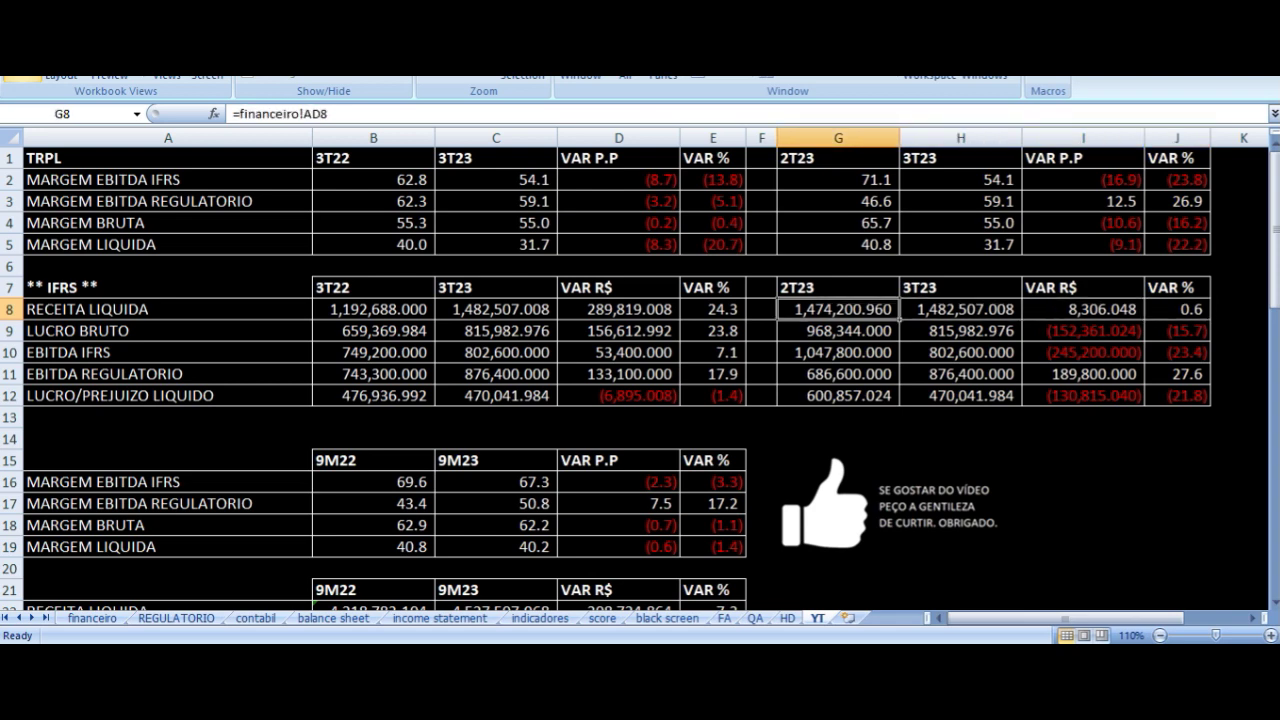
{"action": "key", "text": "Right"}
- Compare the gross profit of 2T23 and 3T23 and check its variation in R$ and percent
{"action": "key", "text": "Down"}
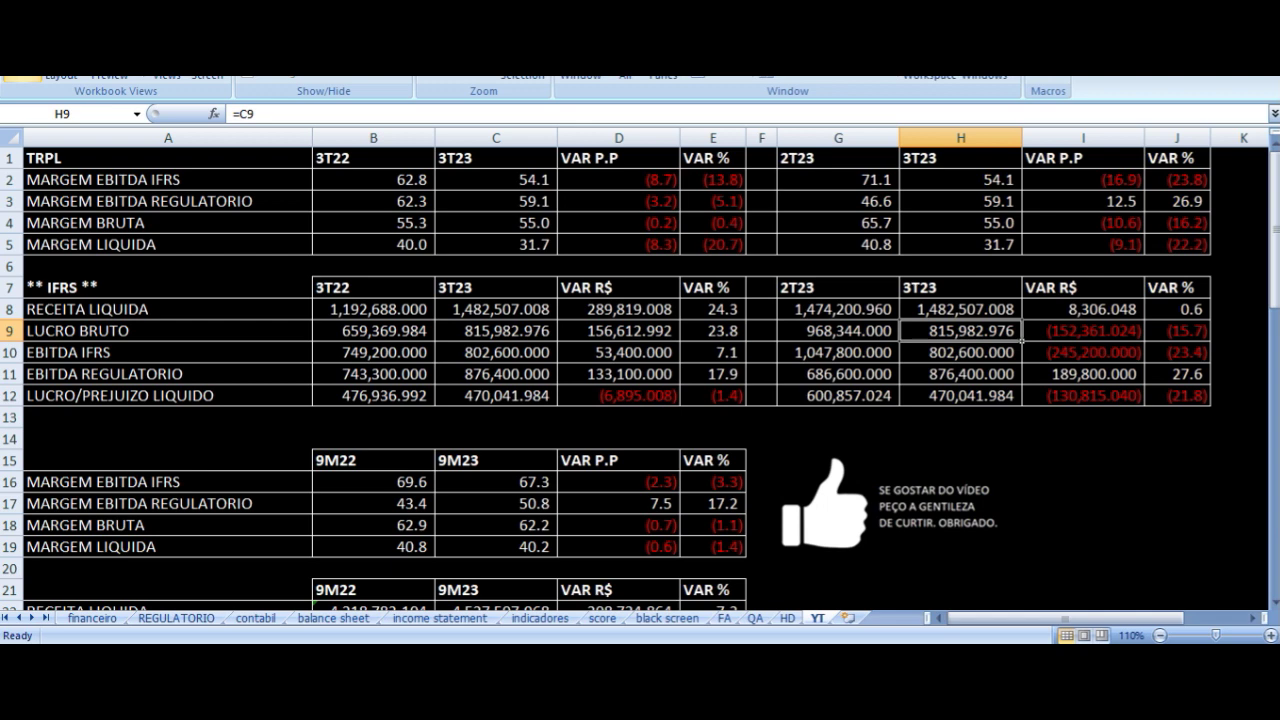
{"action": "key", "text": "Left"}
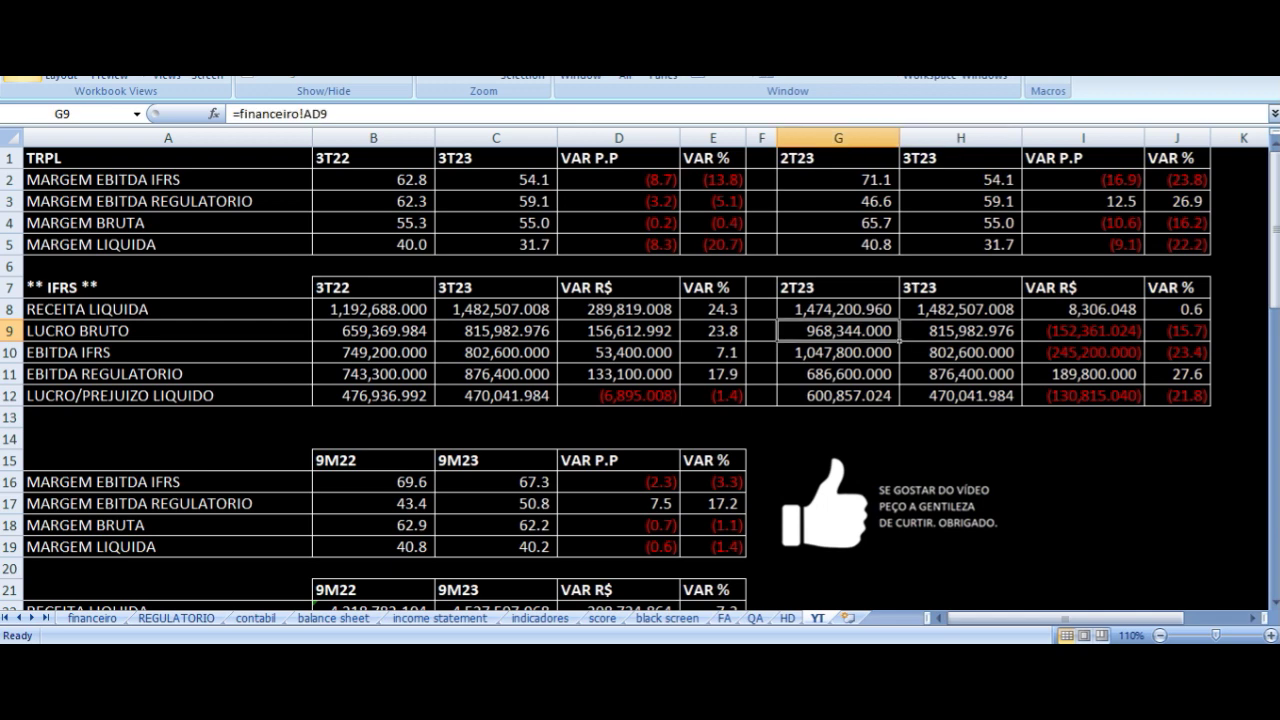
{"action": "key", "text": "Right"}
{"action": "key", "text": "Right"}
{"action": "key", "text": "Right"}
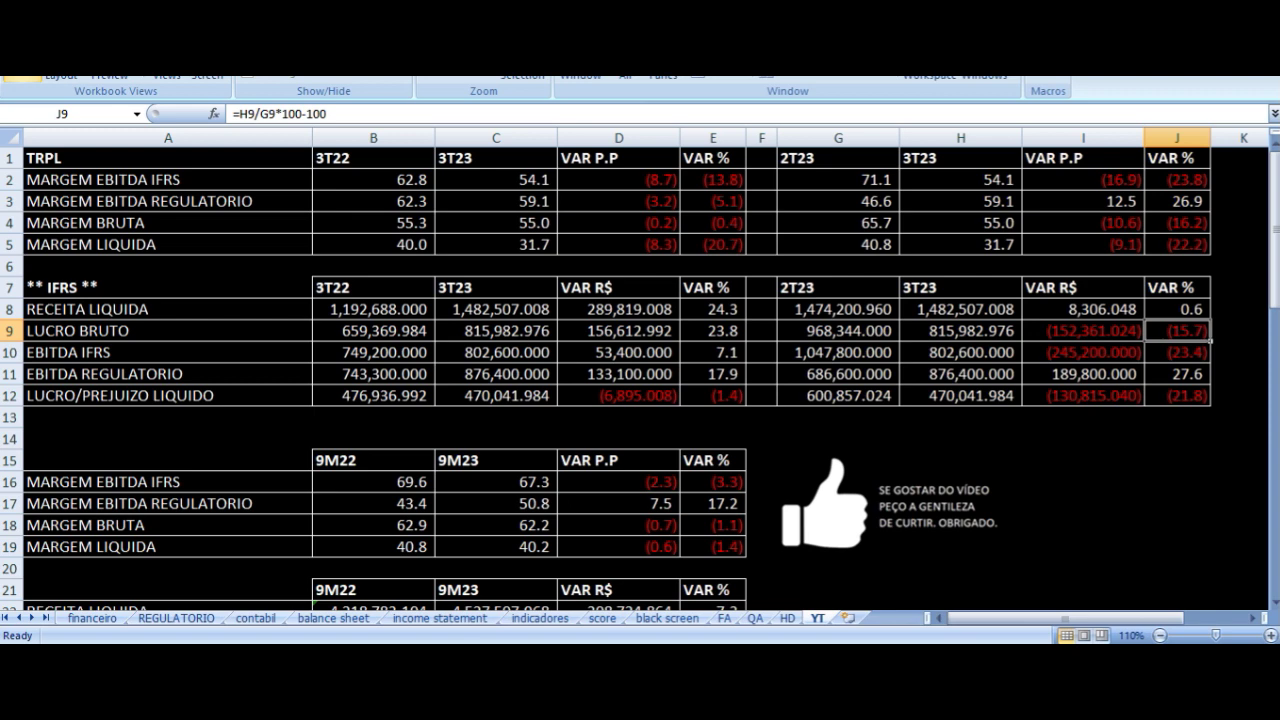
- Compare the IFRS EBITDA of 2T23 and 3T23 and check its variation in R$ and percent
{"action": "key", "text": "Down"}
{"action": "key", "text": "Left"}
{"action": "key", "text": "Left"}
{"action": "key", "text": "Left"}
{"action": "key", "text": "Right"}
{"action": "key", "text": "Right"}
{"action": "key", "text": "Right"}
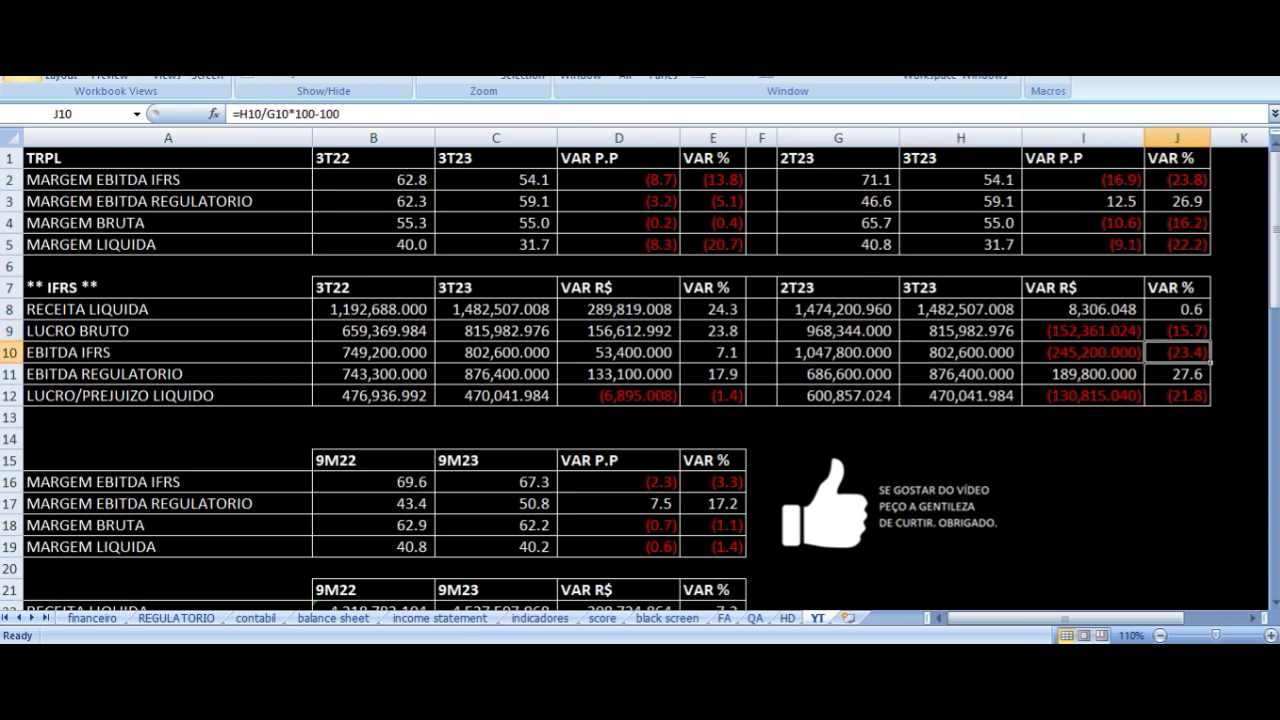
{"action": "key", "text": "Left"}
{"action": "key", "text": "Left"}
{"action": "key", "text": "Left"}
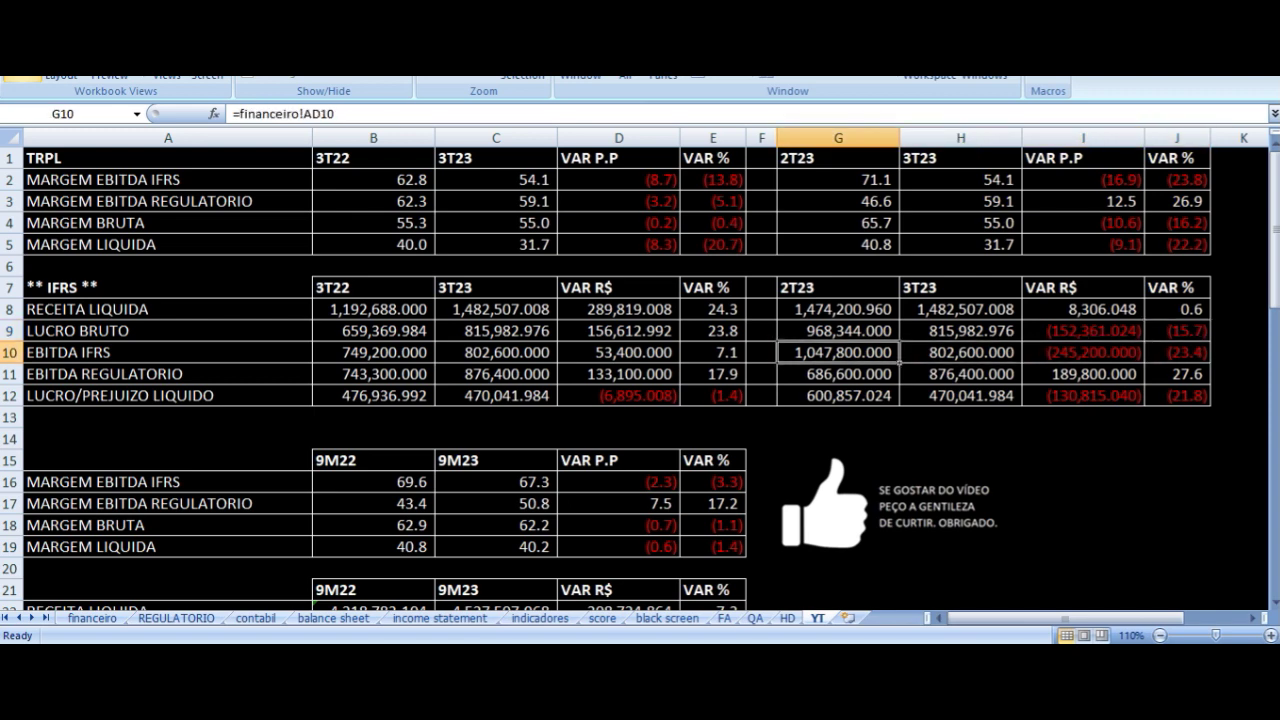
{"action": "key", "text": "Right"}
{"action": "key", "text": "Left"}
- Compare the regulatory EBITDA of 2T23 and 3T23 and check its variation in R$ and percent
{"action": "key", "text": "Down"}
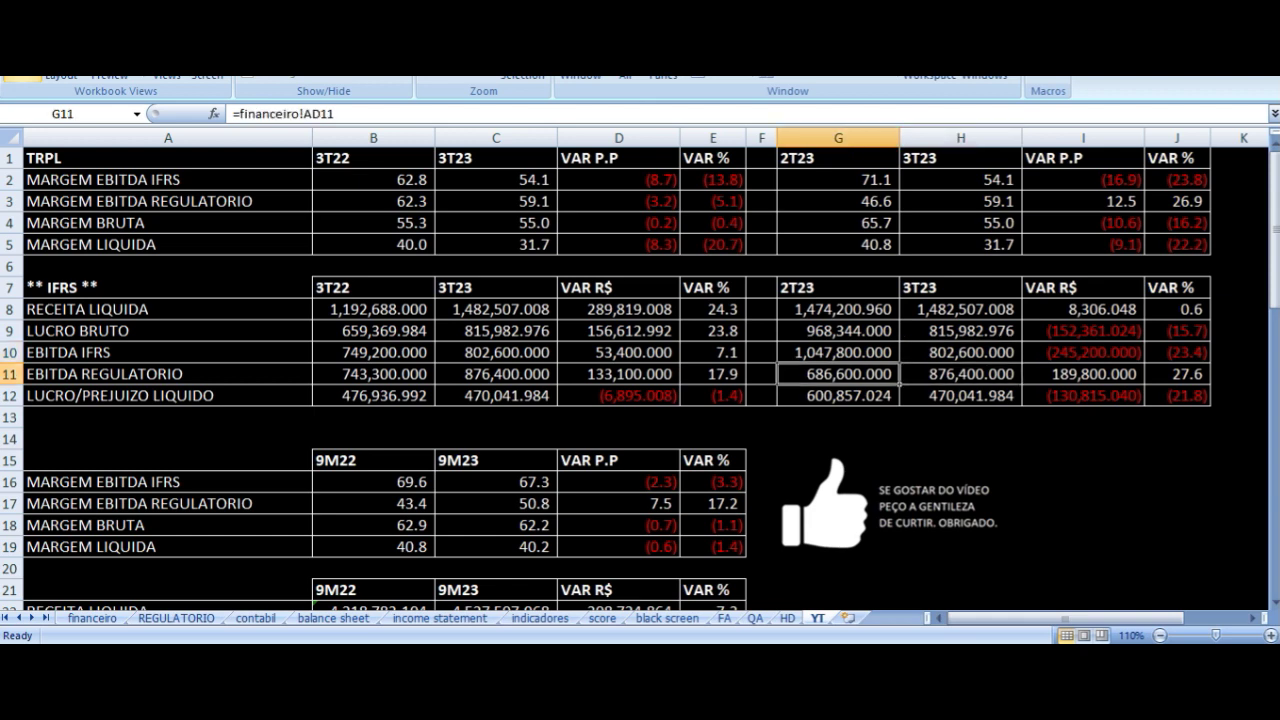
{"action": "key", "text": "Right"}
{"action": "key", "text": "Right"}
{"action": "key", "text": "Right"}
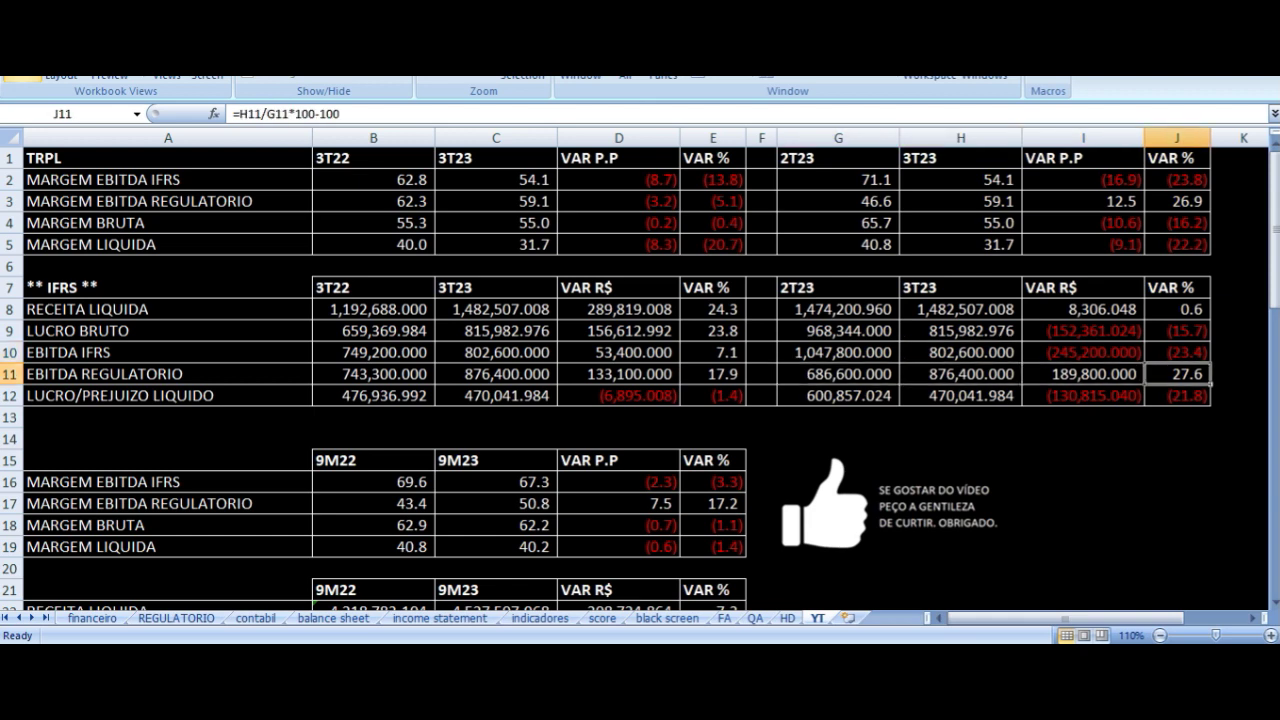
{"action": "key", "text": "Left"}
{"action": "key", "text": "Left"}
{"action": "key", "text": "Left"}
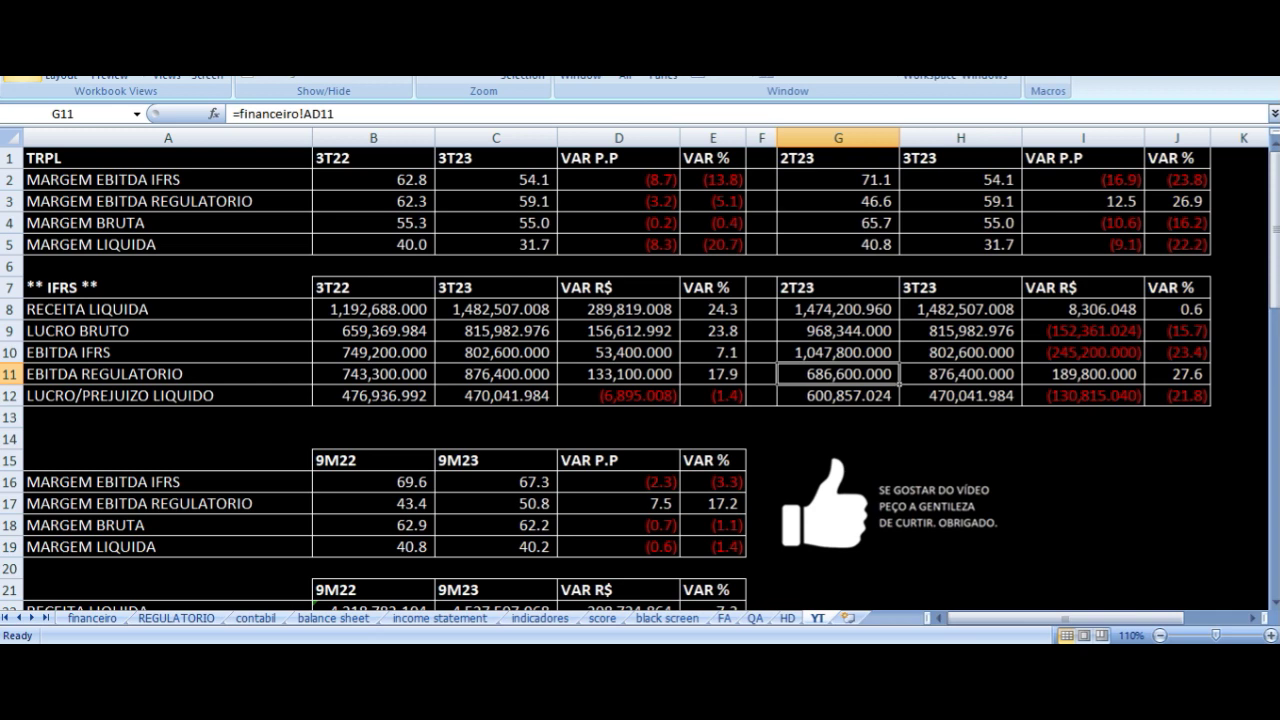
{"action": "key", "text": "Right"}
- Compare the net profit of 2T23 and 3T23 and check its variation in R$ and percent
{"action": "left_click", "coordinate": [838, 395]}
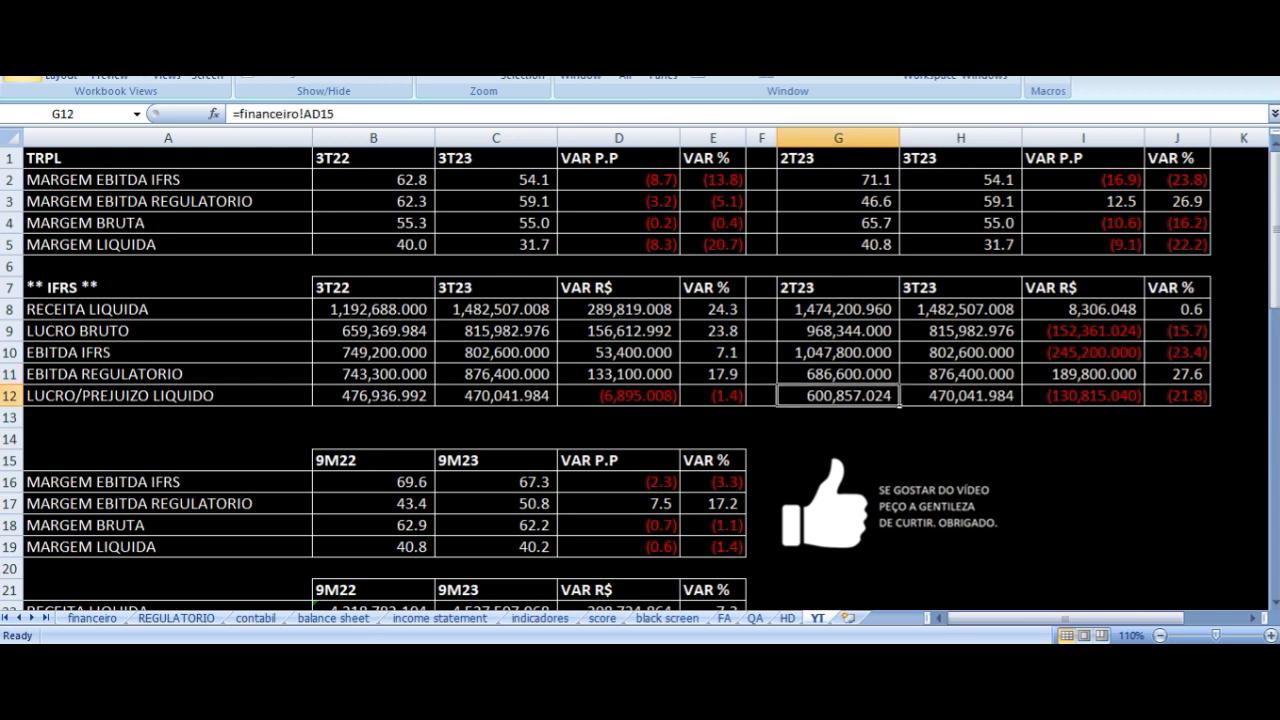
{"action": "key", "text": "Right"}
{"action": "key", "text": "Right"}
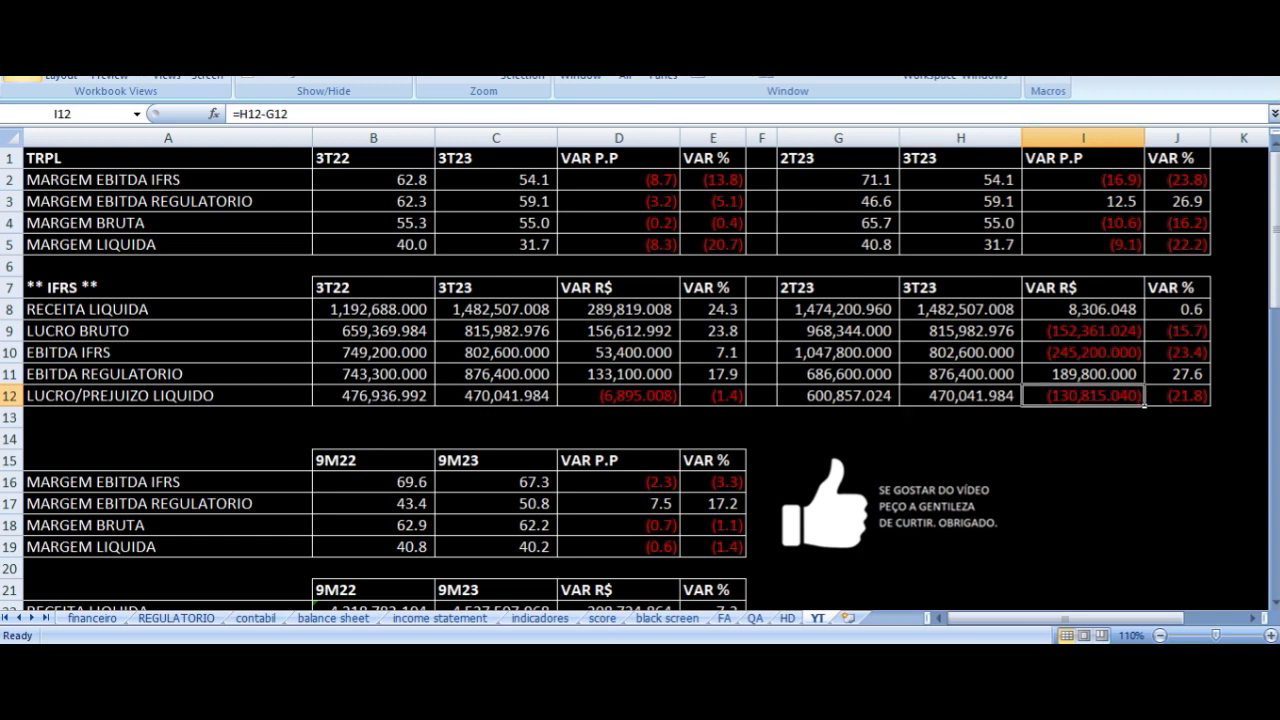
{"action": "key", "text": "Right"}
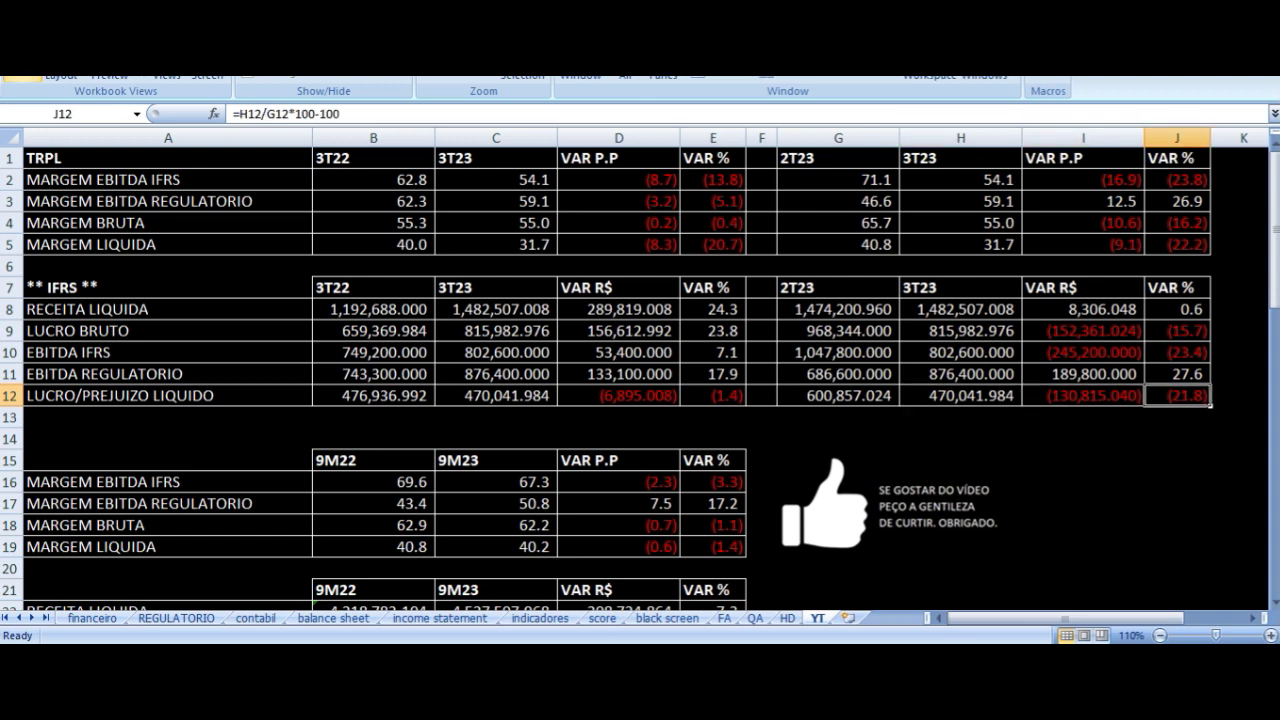
- Go back over the percentage variations up to net revenue and recheck that row's 2T23 and 3T23 figures
{"action": "key", "text": "Up"}
{"action": "key", "text": "Up"}
{"action": "key", "text": "Up"}
{"action": "key", "text": "Up"}
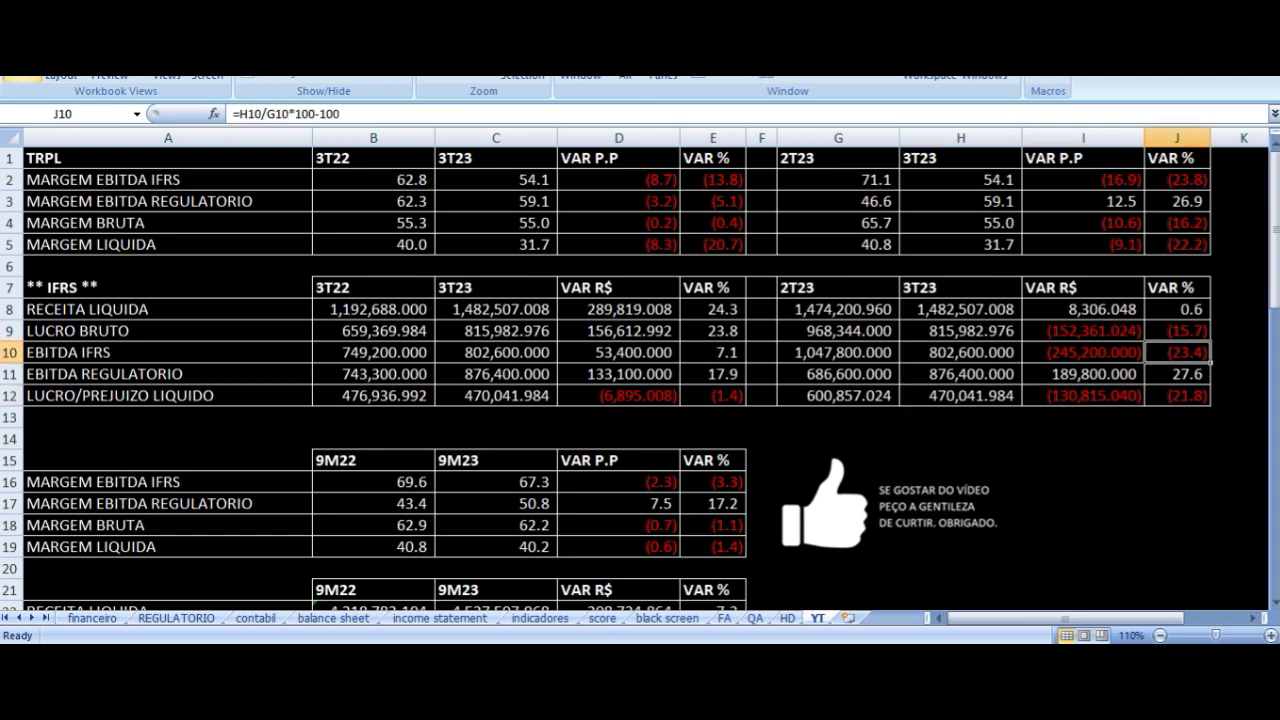
{"action": "key", "text": "Left"}
{"action": "key", "text": "Left"}
{"action": "key", "text": "Left"}
{"action": "key", "text": "Right"}
{"action": "key", "text": "Right"}
{"action": "key", "text": "Right"}
- Review the 2T23-to-3T23 percentage variations down to net profit, and recheck the 3T22-to-3T23 net revenue variation
{"action": "key", "text": "Down"}
{"action": "key", "text": "Down"}
{"action": "key", "text": "Down"}
{"action": "key", "text": "Down"}
{"action": "key", "text": "Left"}
{"action": "key", "text": "Left"}
{"action": "key", "text": "Left"}
{"action": "key", "text": "Left"}
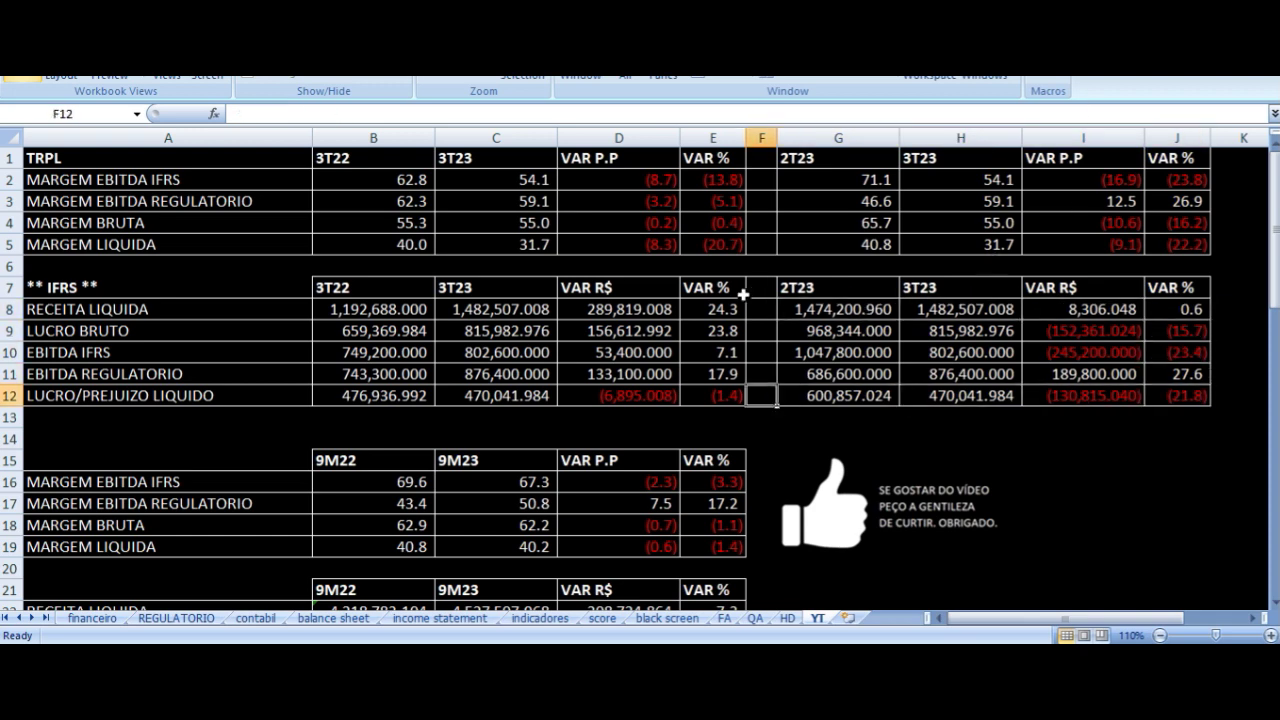
{"action": "left_click", "coordinate": [710, 311]}
- Compare the IFRS EBITDA margin of 9M22 and 9M23 and check its percentage-point and percent variations
{"action": "scroll", "coordinate": [607, 353], "scroll_direction": "down", "scroll_amount": 4}
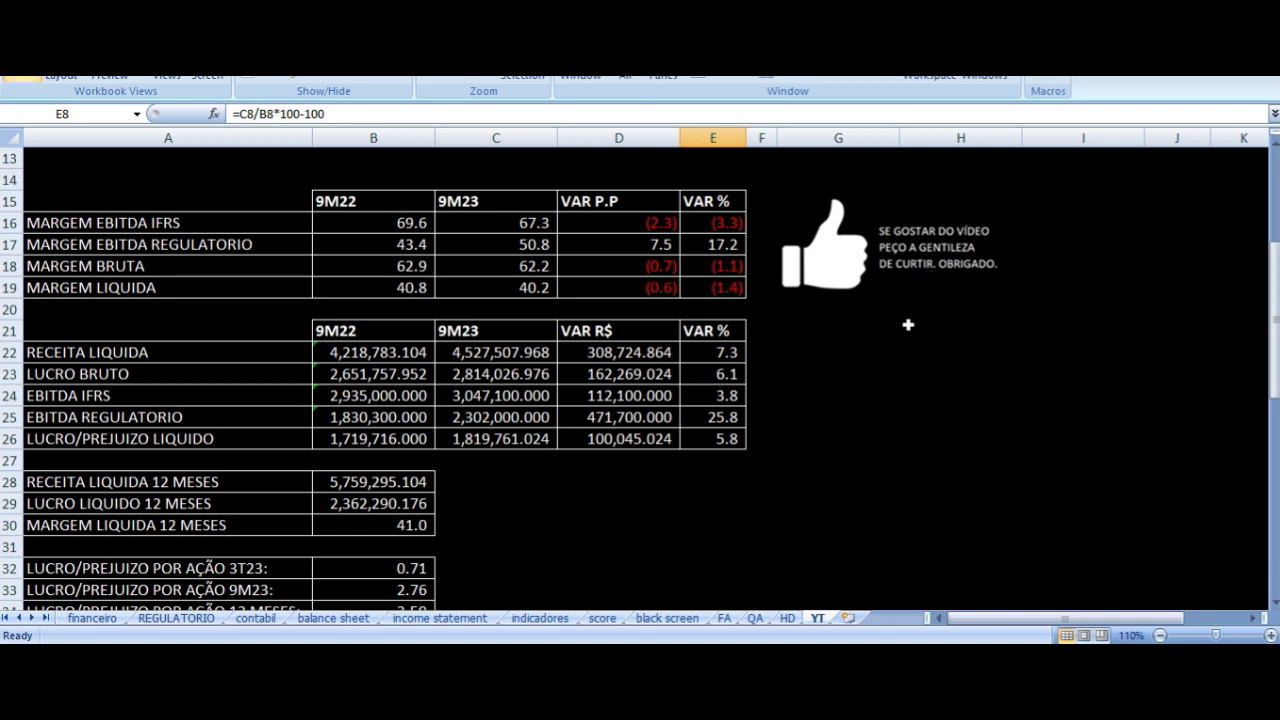
{"action": "left_click", "coordinate": [380, 224]}
{"action": "left_click", "coordinate": [352, 203]}
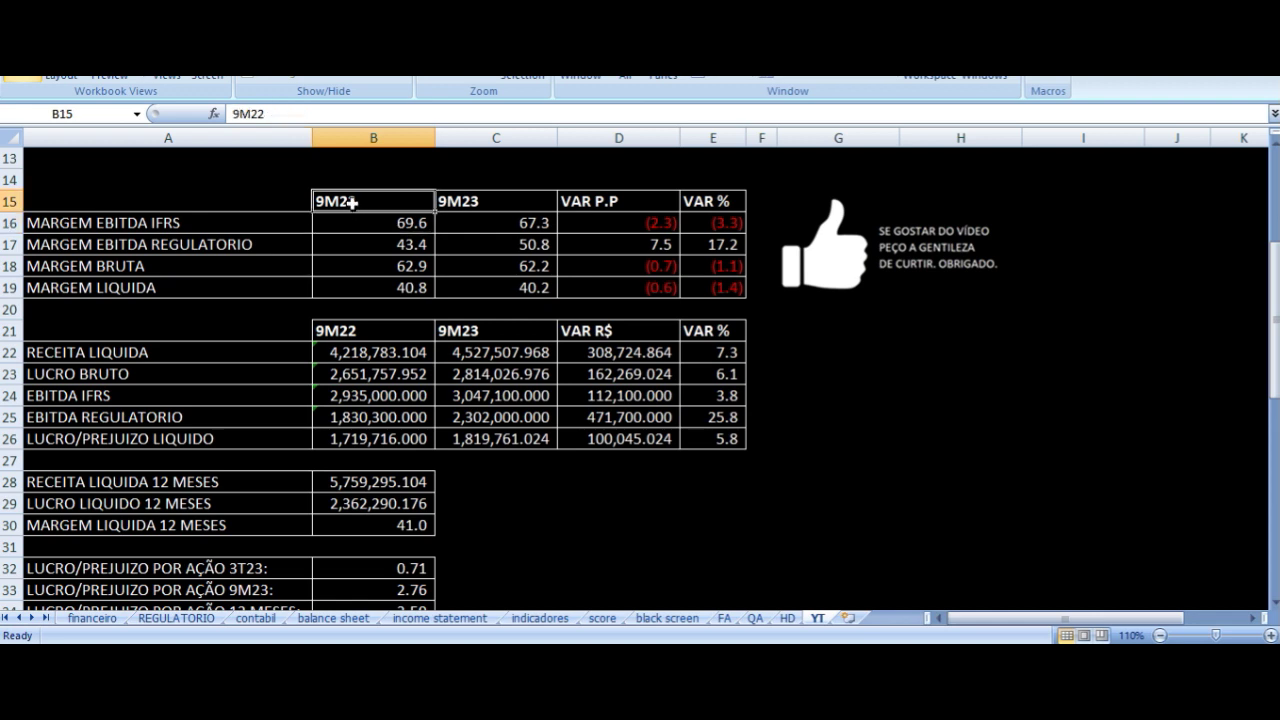
{"action": "left_click", "coordinate": [448, 205]}
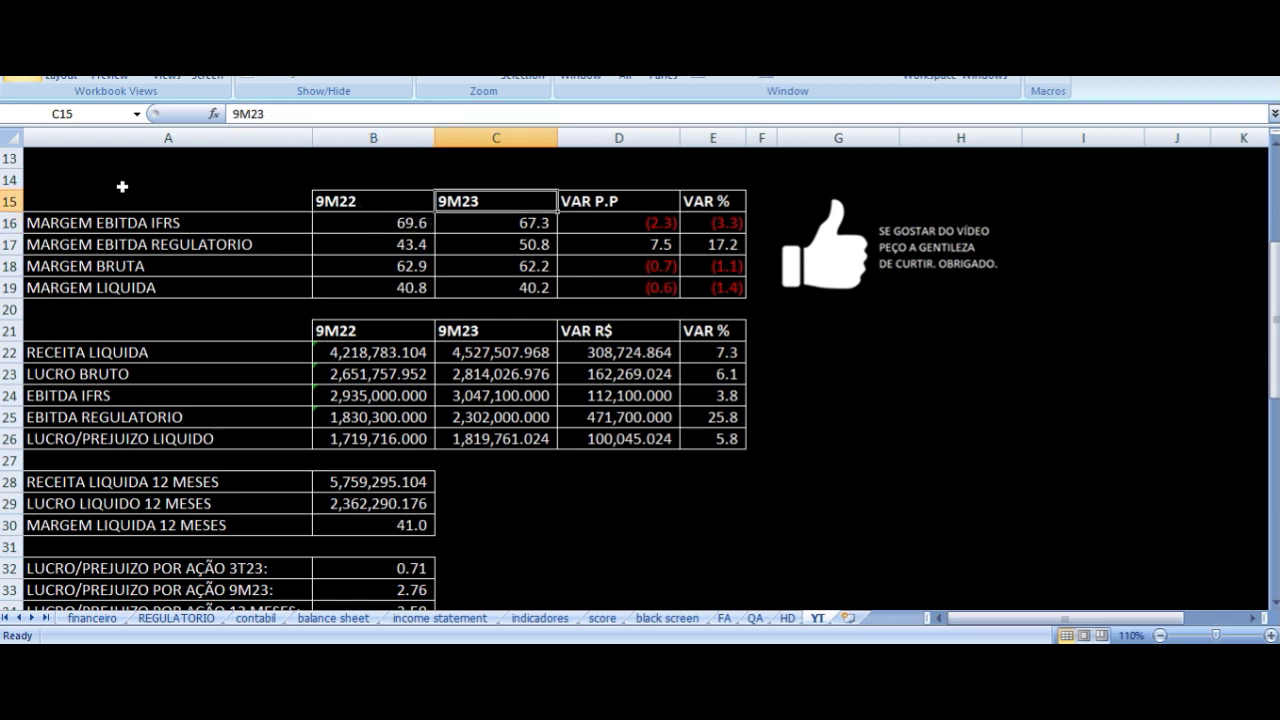
{"action": "key", "text": "Down"}
{"action": "key", "text": "Left"}
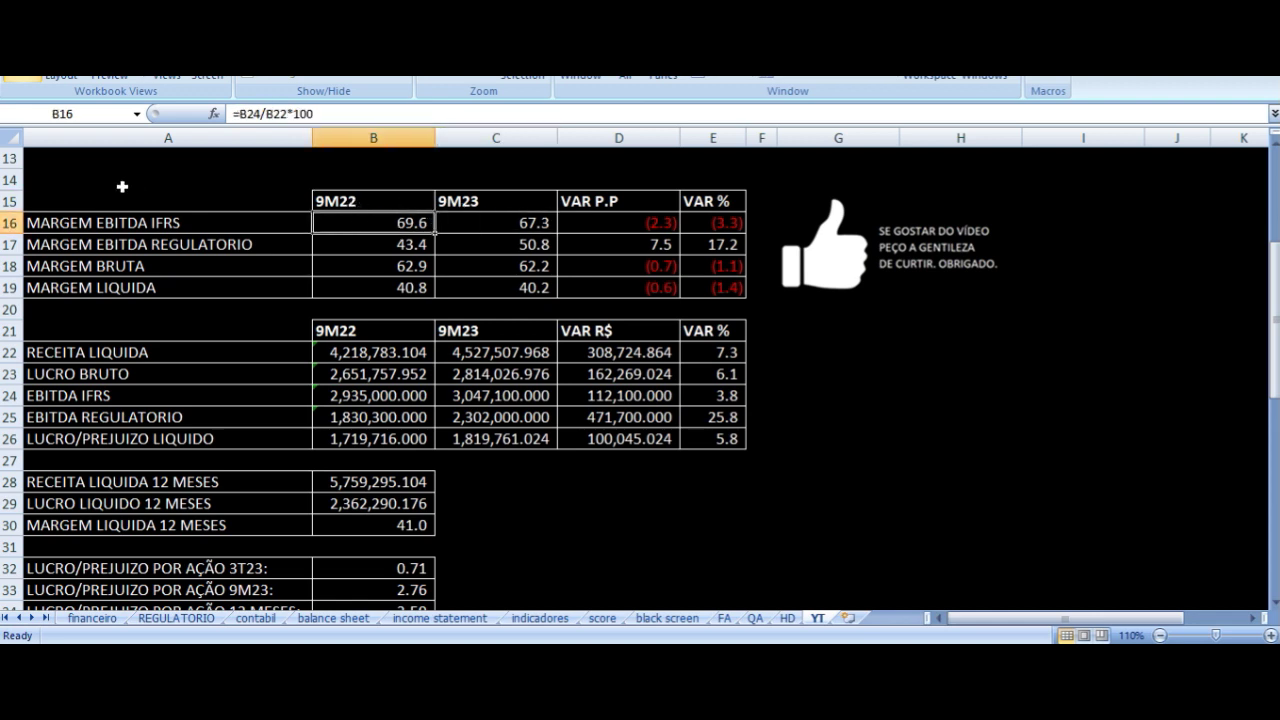
{"action": "key", "text": "Left"}
{"action": "key", "text": "Right"}
{"action": "key", "text": "Right"}
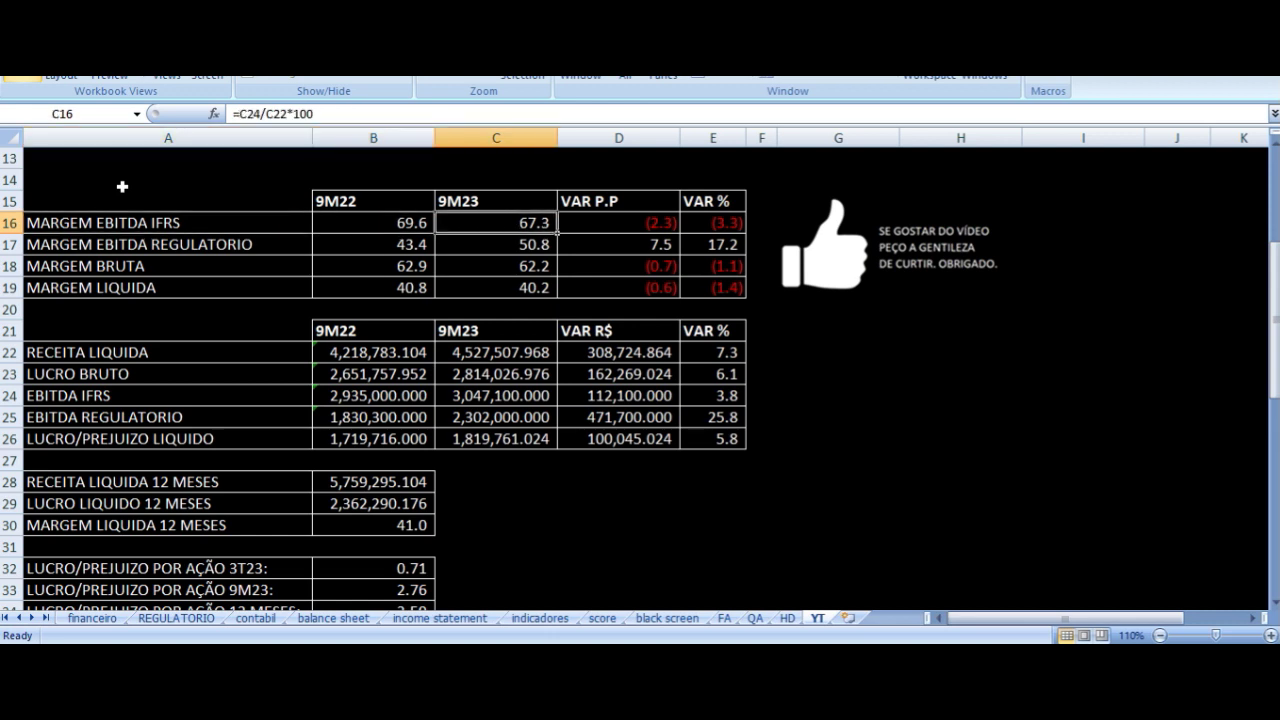
{"action": "key", "text": "Right"}
{"action": "key", "text": "Right"}
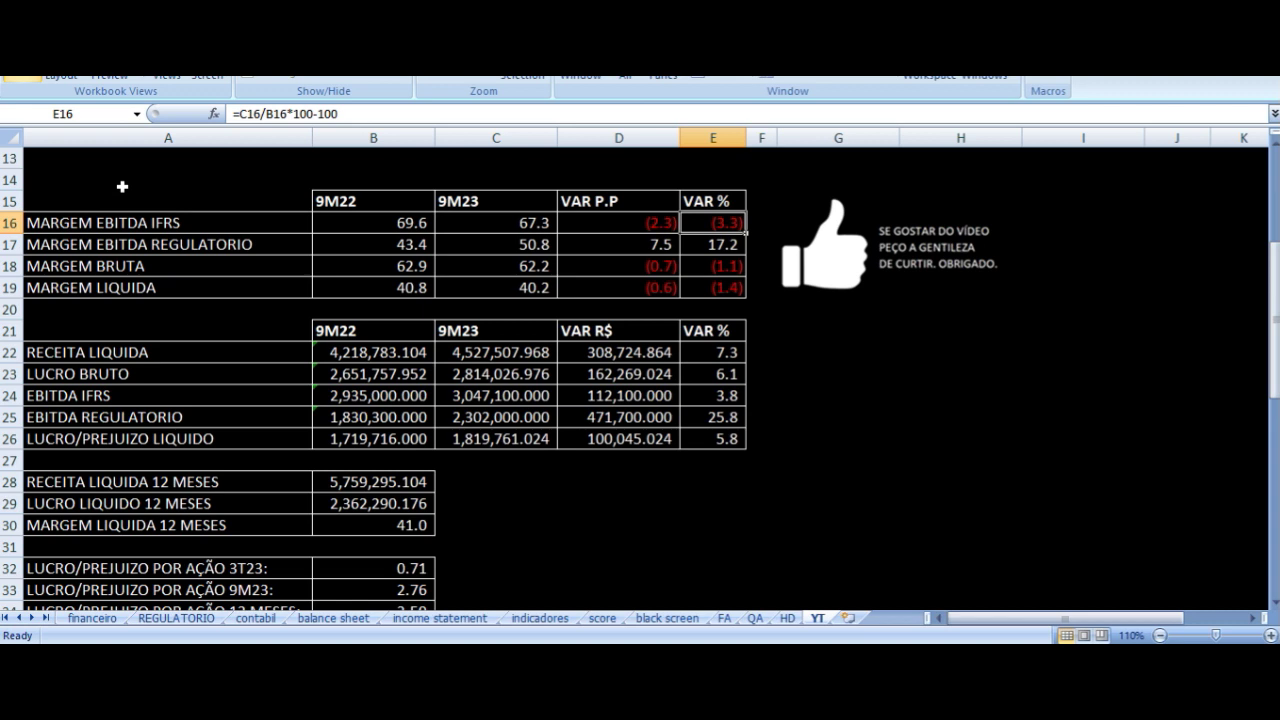
{"action": "key", "text": "Left"}
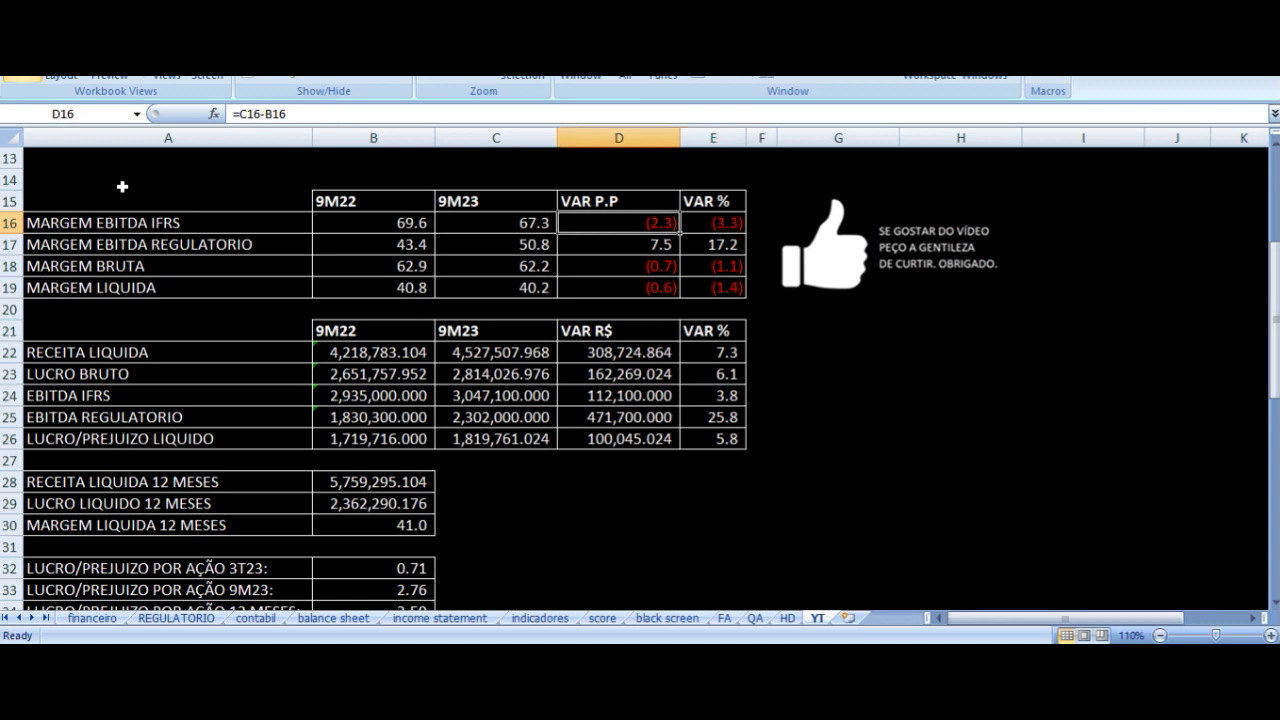
- Compare the regulatory EBITDA margin of 9M22 and 9M23 and check its percentage-point and percent variations
{"action": "key", "text": "Down"}
{"action": "key", "text": "Left"}
{"action": "key", "text": "Left"}
{"action": "key", "text": "Left"}
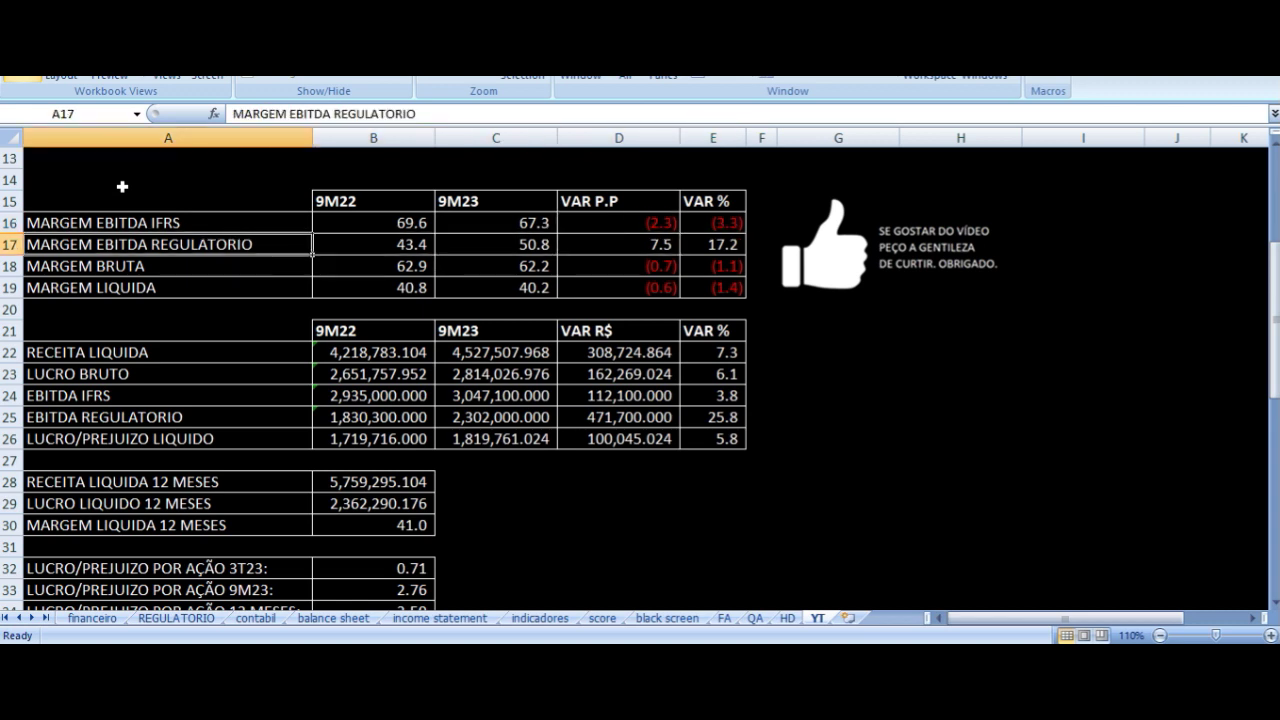
{"action": "key", "text": "Right"}
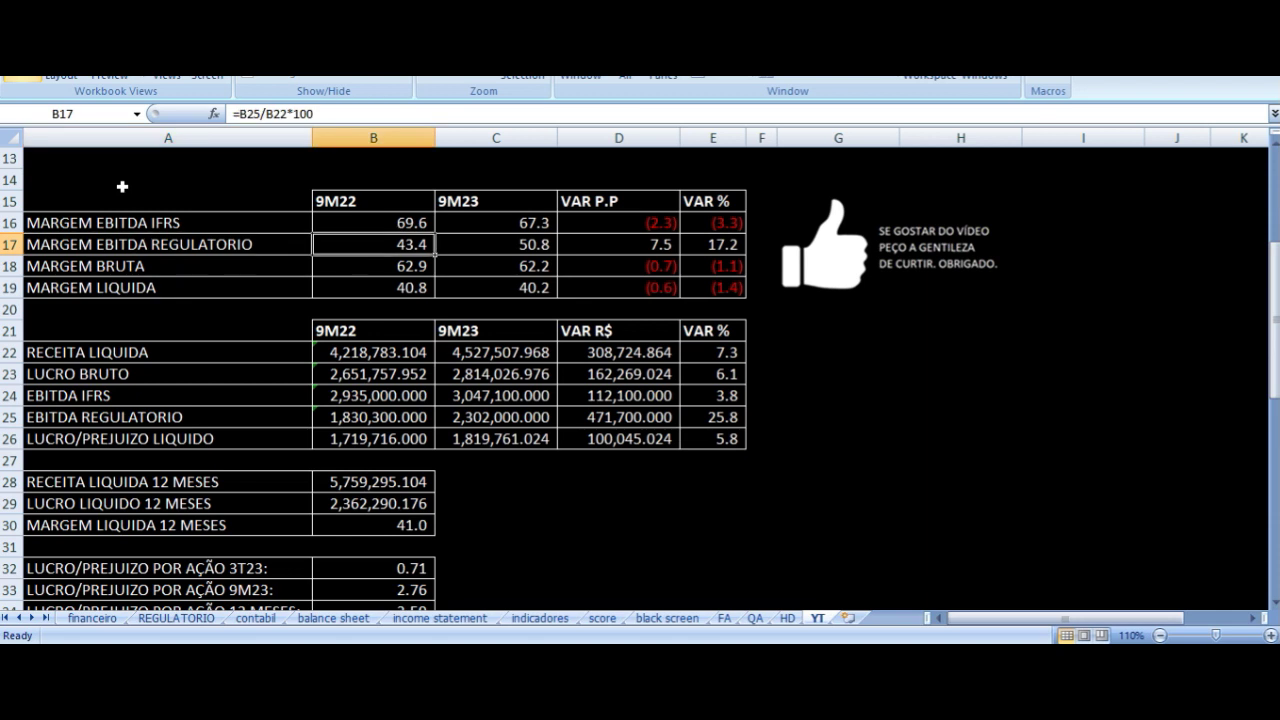
{"action": "key", "text": "Right"}
{"action": "key", "text": "Right"}
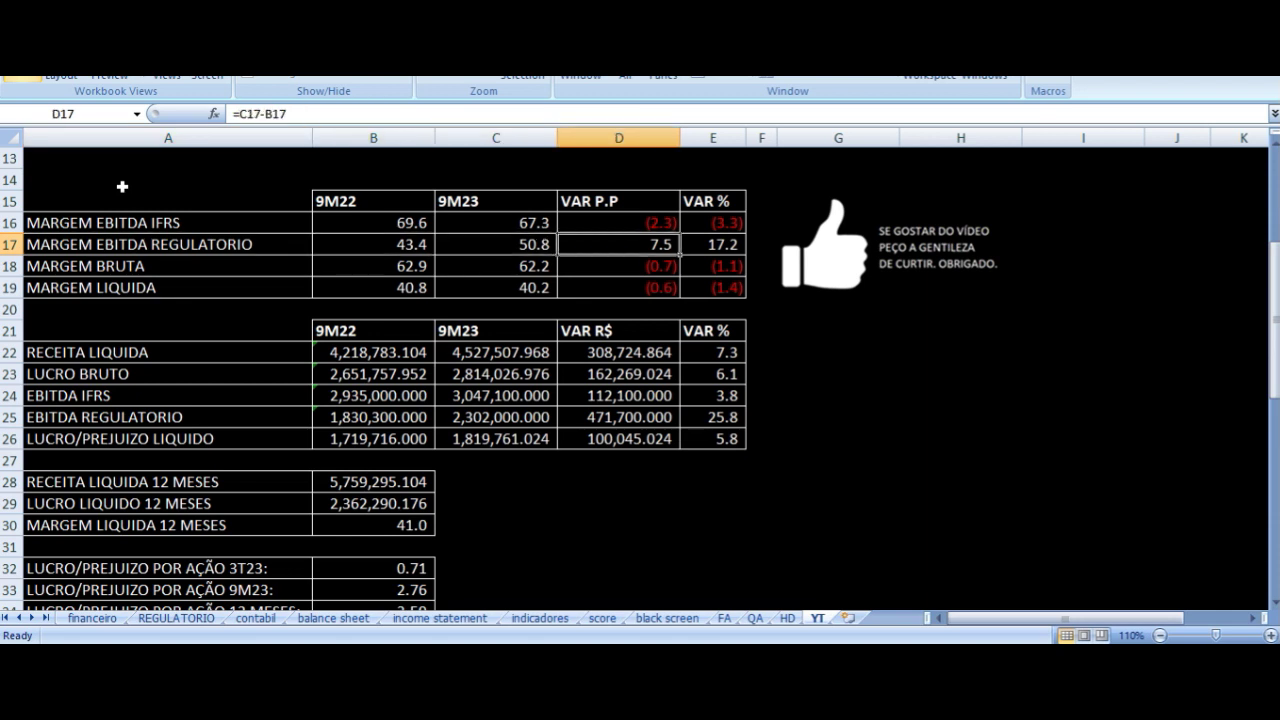
{"action": "key", "text": "Right"}
- Compare the gross margin of 9M22 and 9M23 and check its percentage-point and percent variations
{"action": "key", "text": "Down"}
{"action": "key", "text": "Left"}
{"action": "key", "text": "Left"}
{"action": "key", "text": "Left"}
{"action": "key", "text": "Left"}
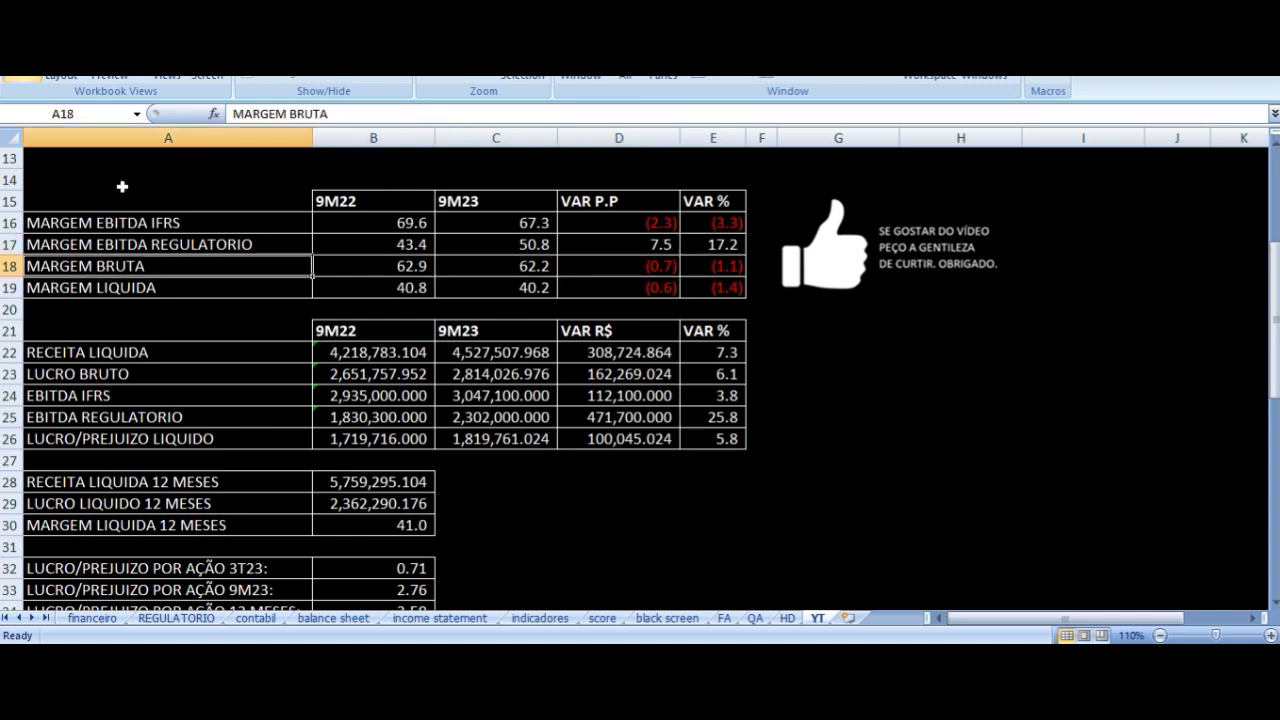
{"action": "key", "text": "Right"}
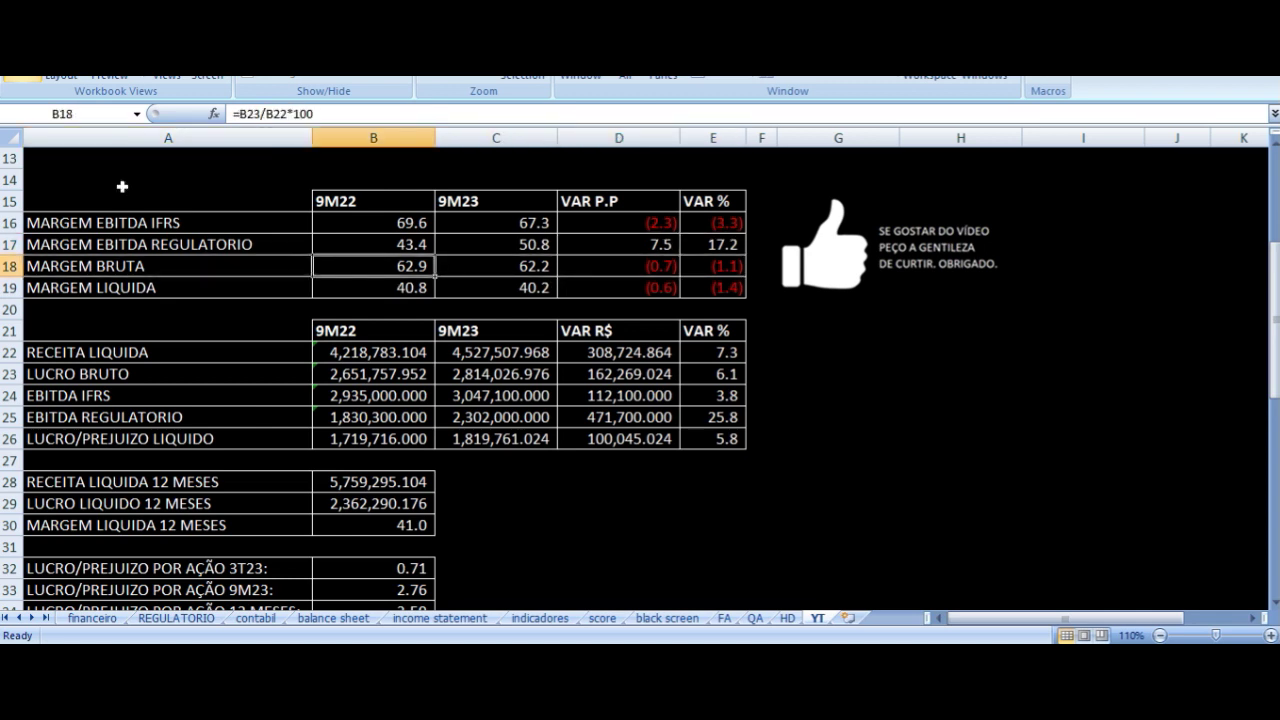
{"action": "key", "text": "Right"}
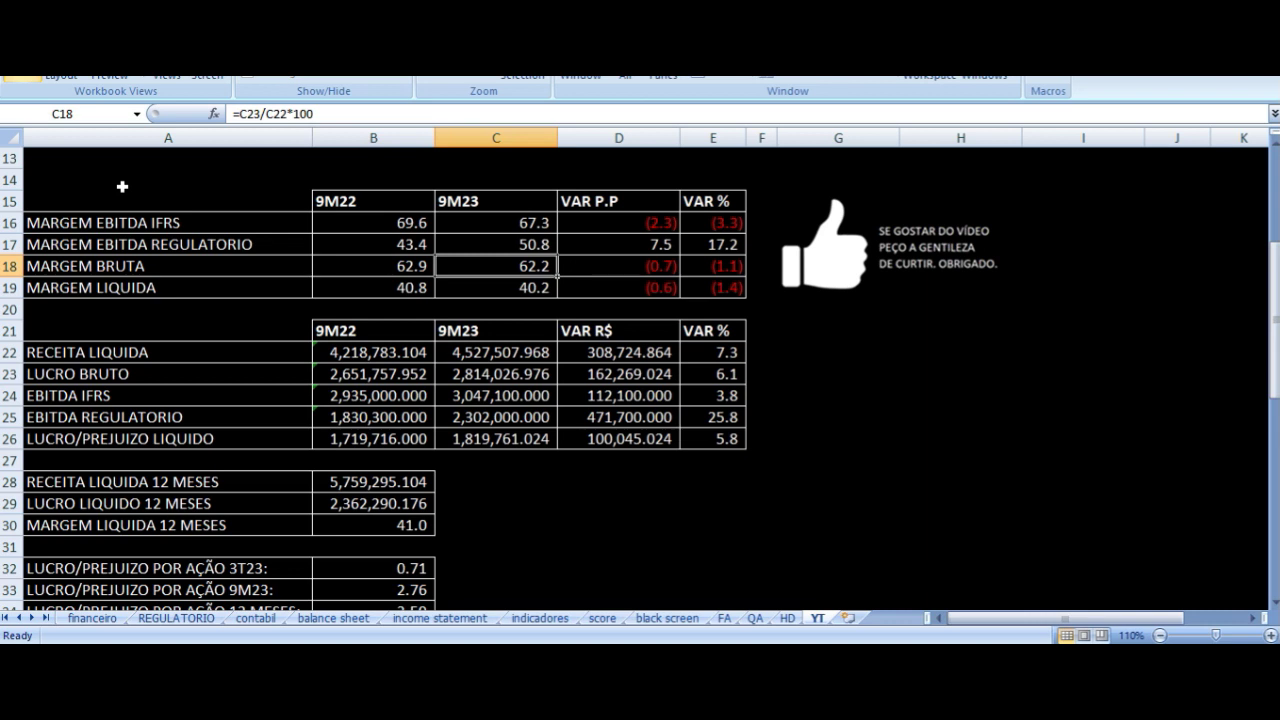
{"action": "key", "text": "Right"}
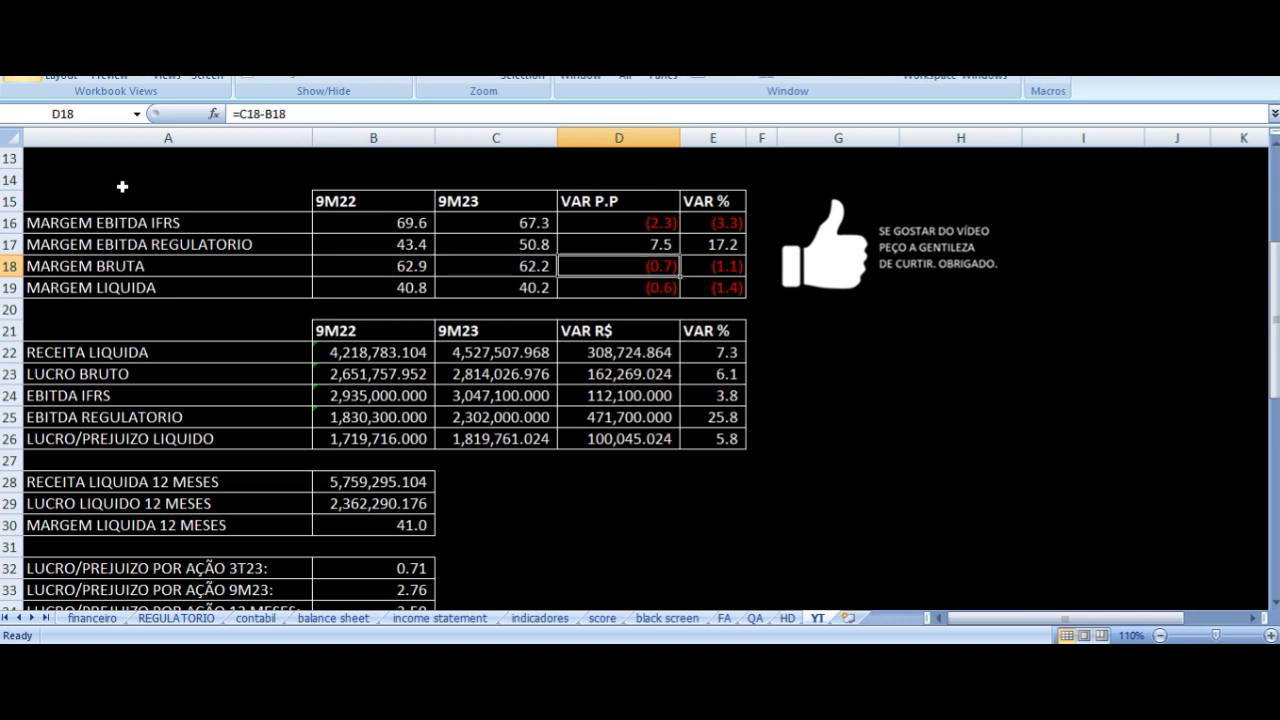
{"action": "key", "text": "Right"}
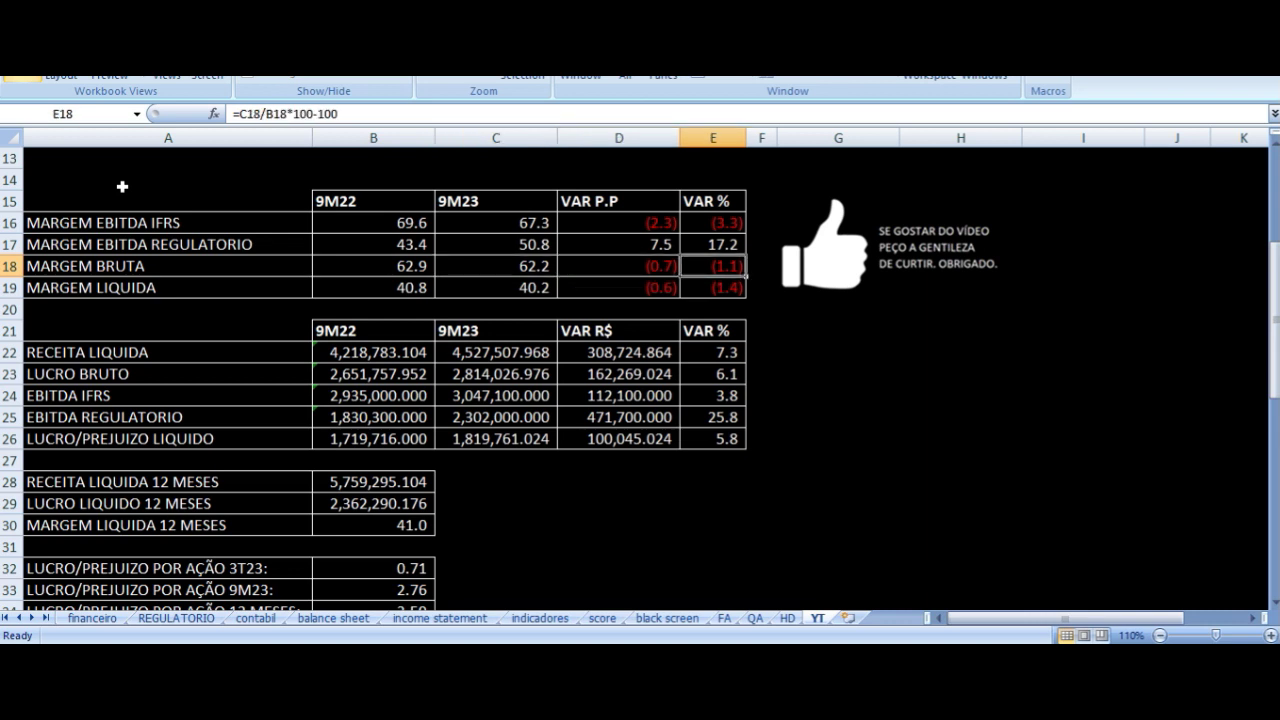
- Compare the net margin of 9M22 and 9M23 and check its percentage-point and percent variations
{"action": "key", "text": "Down"}
{"action": "key", "text": "Left"}
{"action": "key", "text": "Left"}
{"action": "key", "text": "Left"}
{"action": "key", "text": "Left"}
{"action": "key", "text": "Right"}
{"action": "key", "text": "Right"}
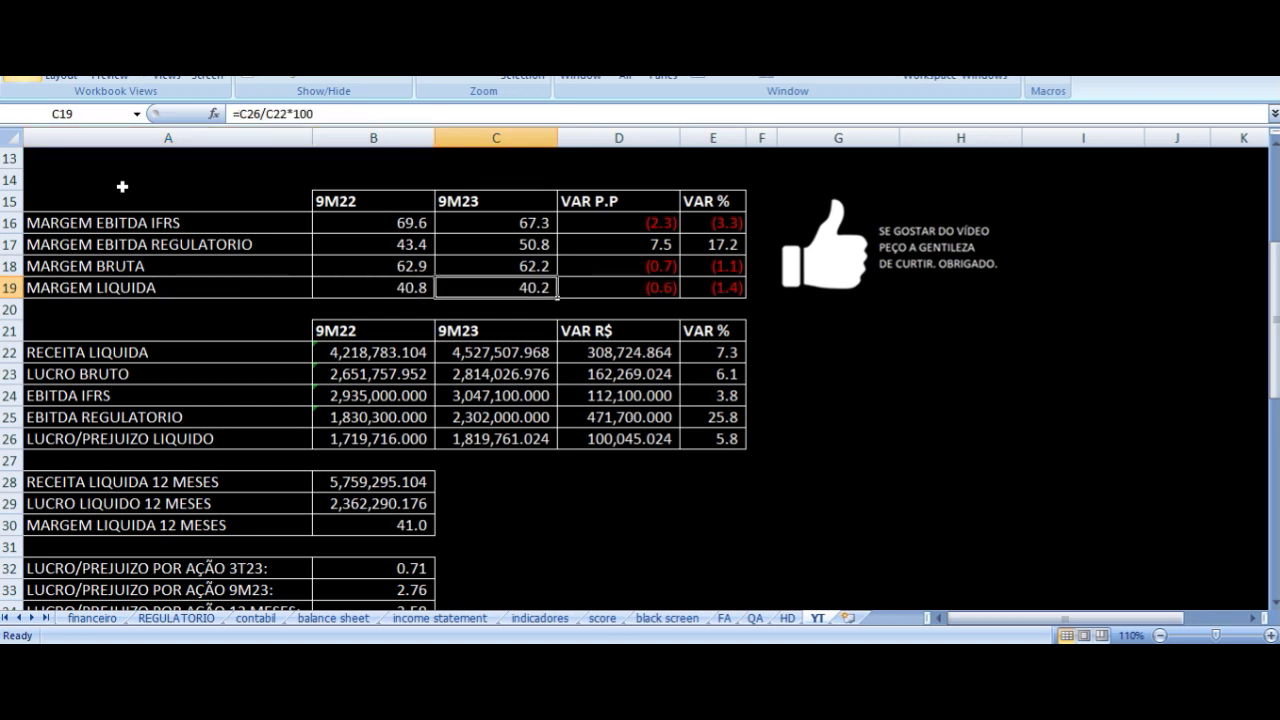
{"action": "key", "text": "Left"}
{"action": "key", "text": "Right"}
{"action": "key", "text": "Right"}
{"action": "key", "text": "Right"}
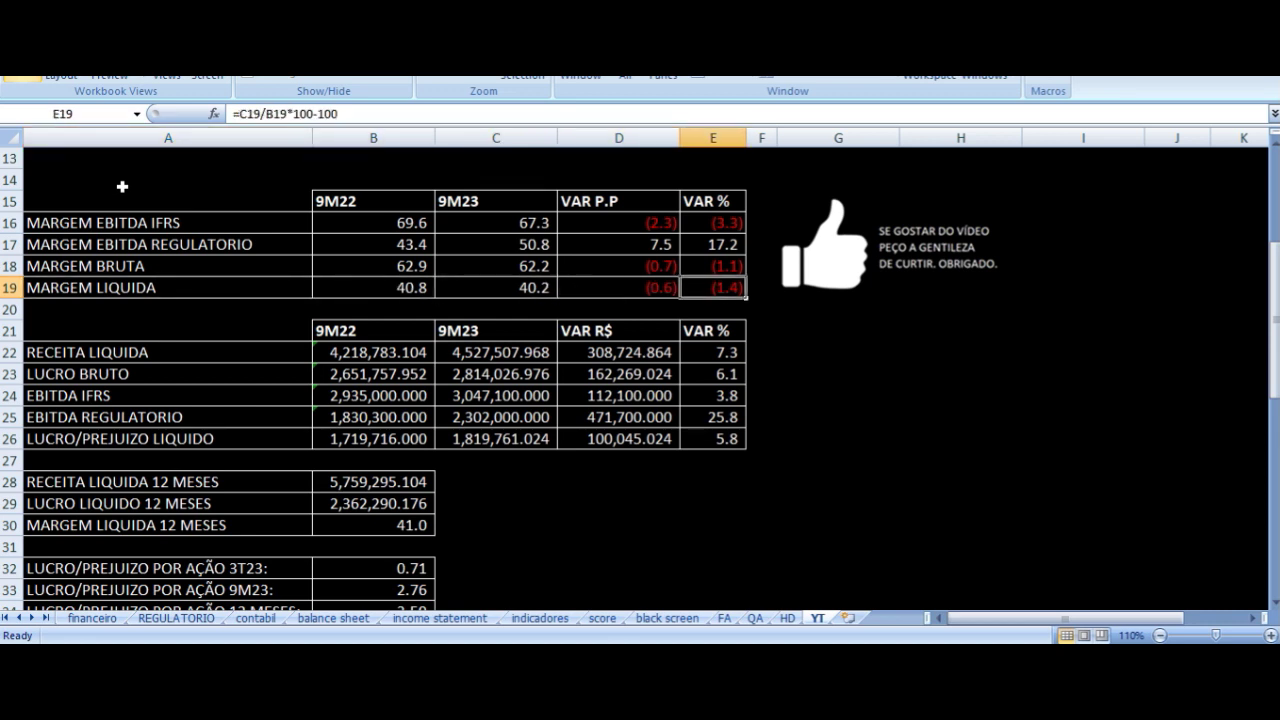
- Compare the gross profit of 9M22 and 9M23 and check its variations in R$ and percent
{"action": "key", "text": "Left"}
{"action": "key", "text": "Left"}
{"action": "key", "text": "Left"}
{"action": "key", "text": "Down"}
{"action": "key", "text": "Down"}
{"action": "key", "text": "Down"}
{"action": "key", "text": "Down"}
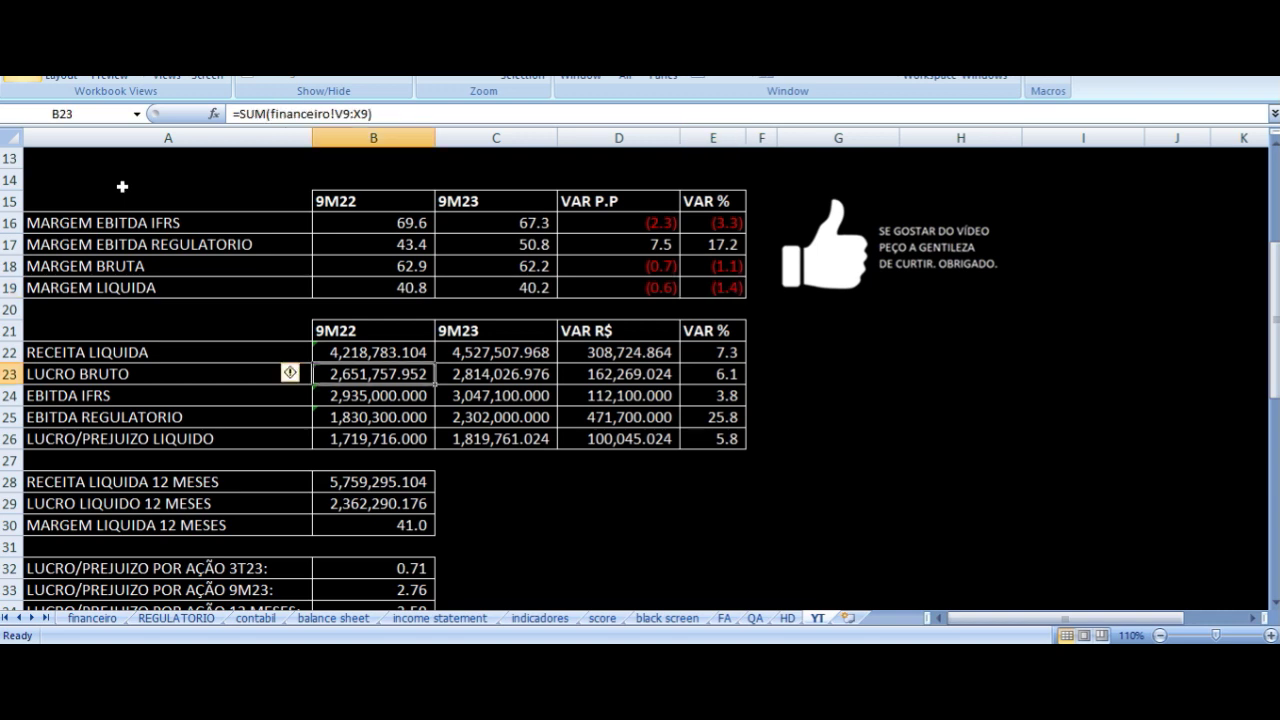
{"action": "key", "text": "Left"}
{"action": "key", "text": "Right"}
{"action": "key", "text": "Right"}
{"action": "key", "text": "Right"}
{"action": "key", "text": "Right"}
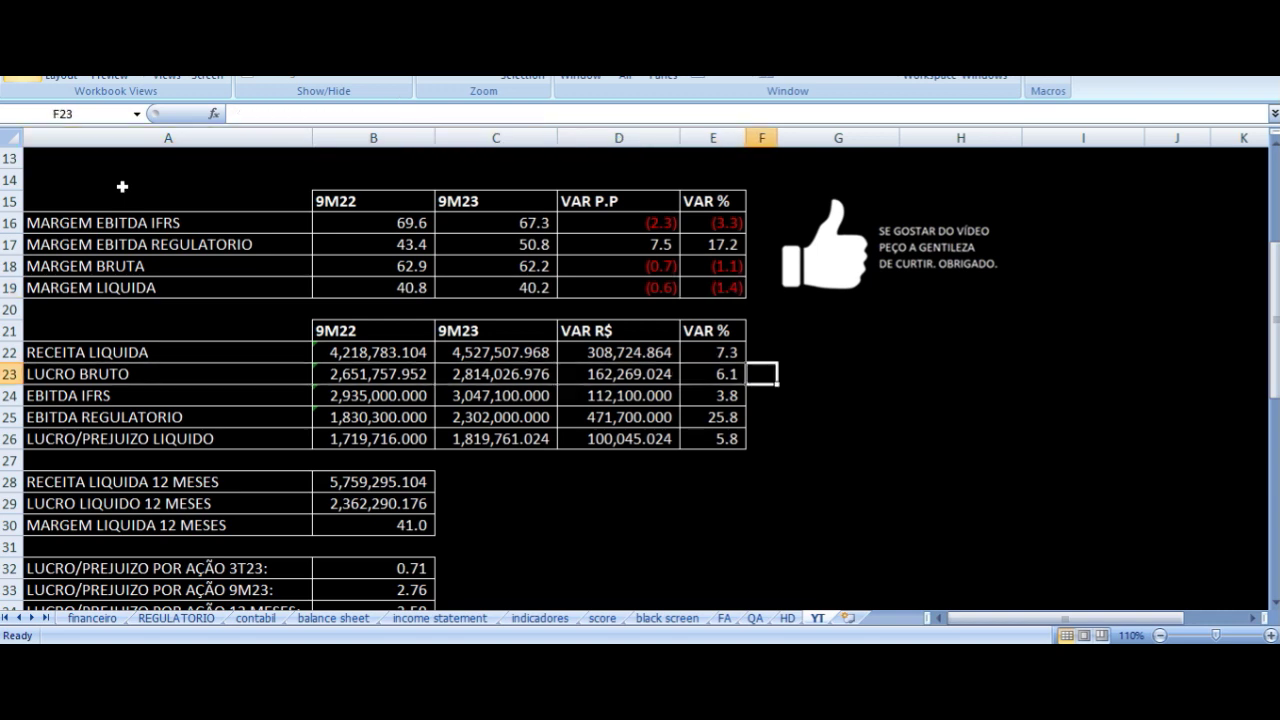
- Check the percent variation of net revenue between 9M22 and 9M23 and trace it back across the row
{"action": "key", "text": "Up"}
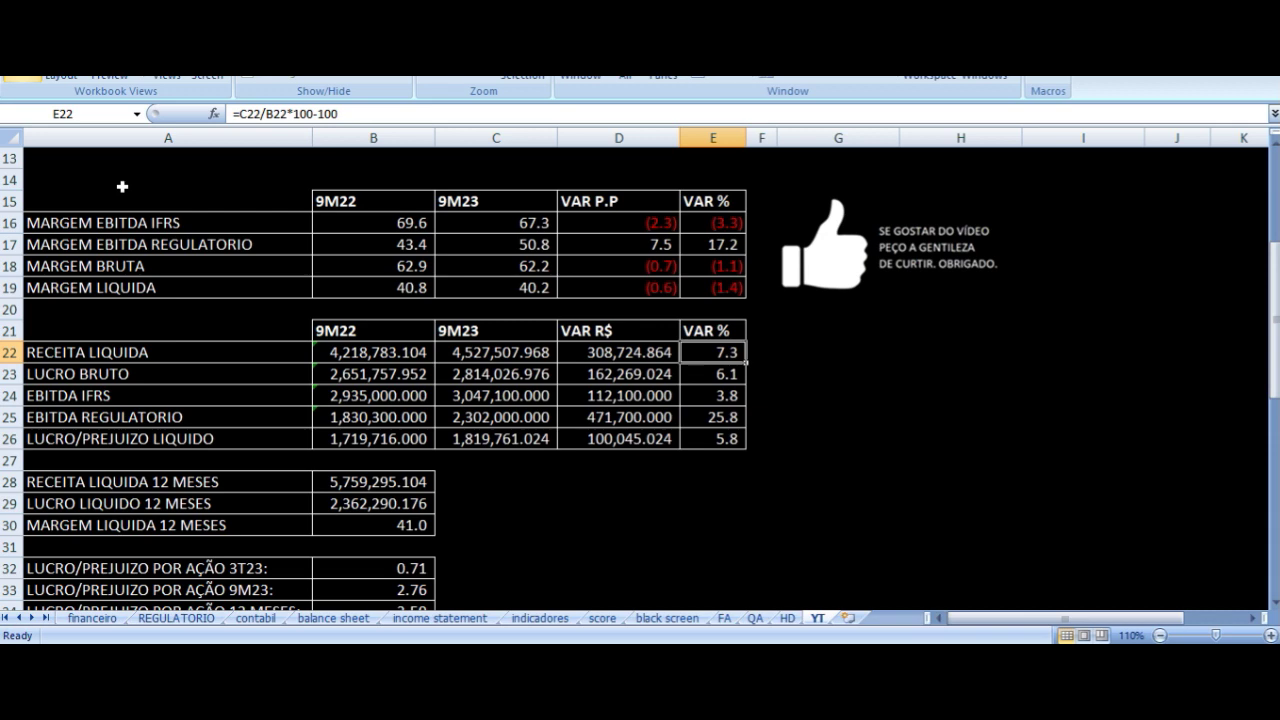
{"action": "key", "text": "Left"}
{"action": "key", "text": "Left"}
{"action": "key", "text": "Left"}
{"action": "key", "text": "Left"}
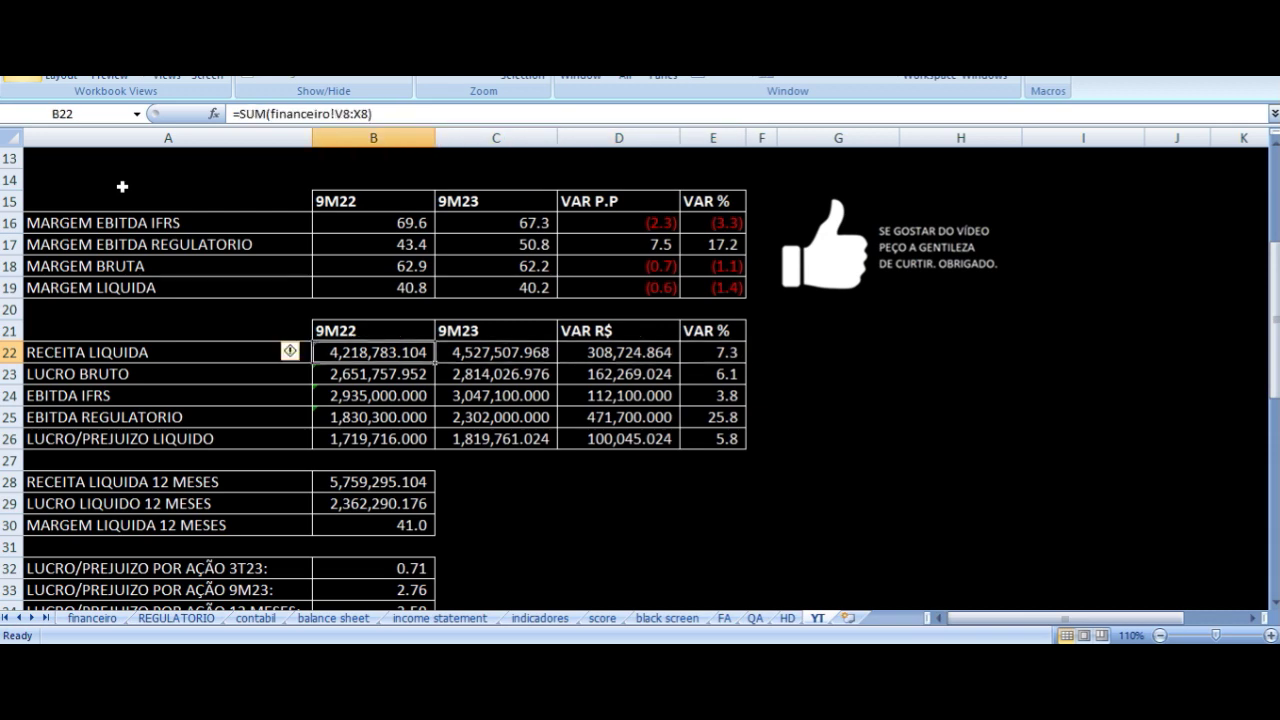
{"action": "scroll", "coordinate": [714, 386], "scroll_direction": "up", "scroll_amount": 4}
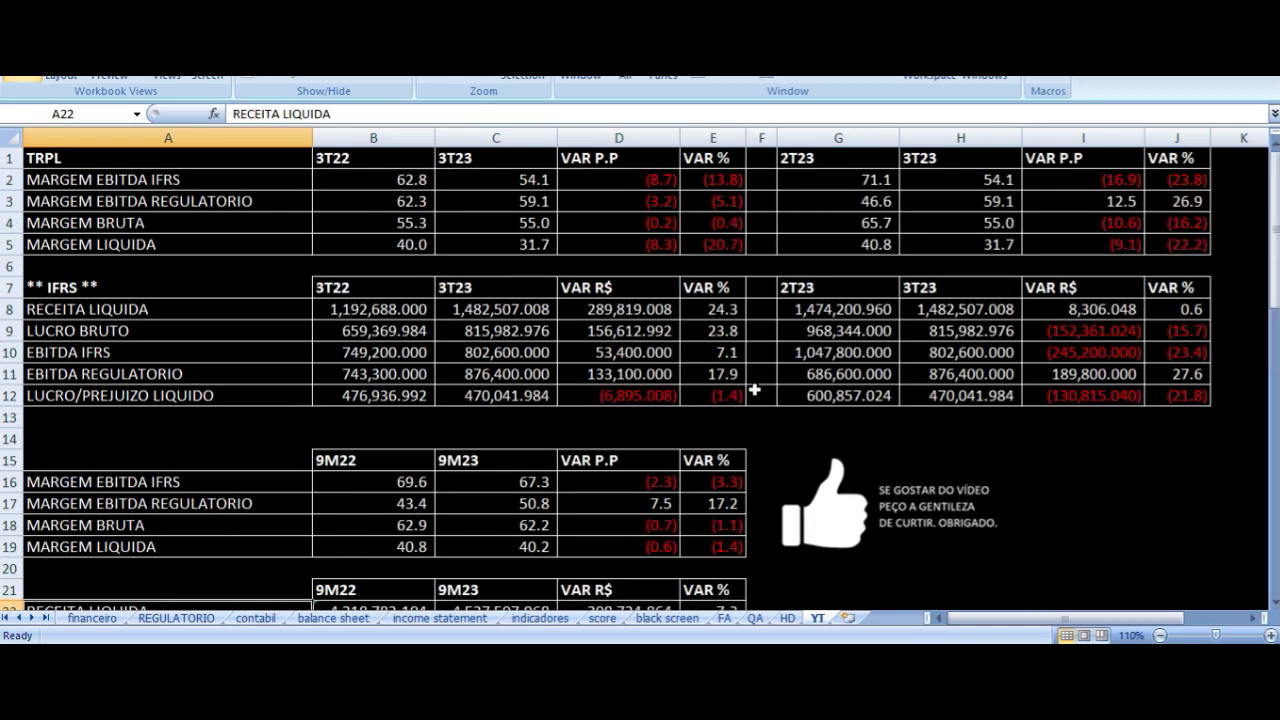
{"action": "scroll", "coordinate": [809, 265], "scroll_direction": "down", "scroll_amount": 2}
{"action": "scroll", "coordinate": [654, 294], "scroll_direction": "down", "scroll_amount": 3}
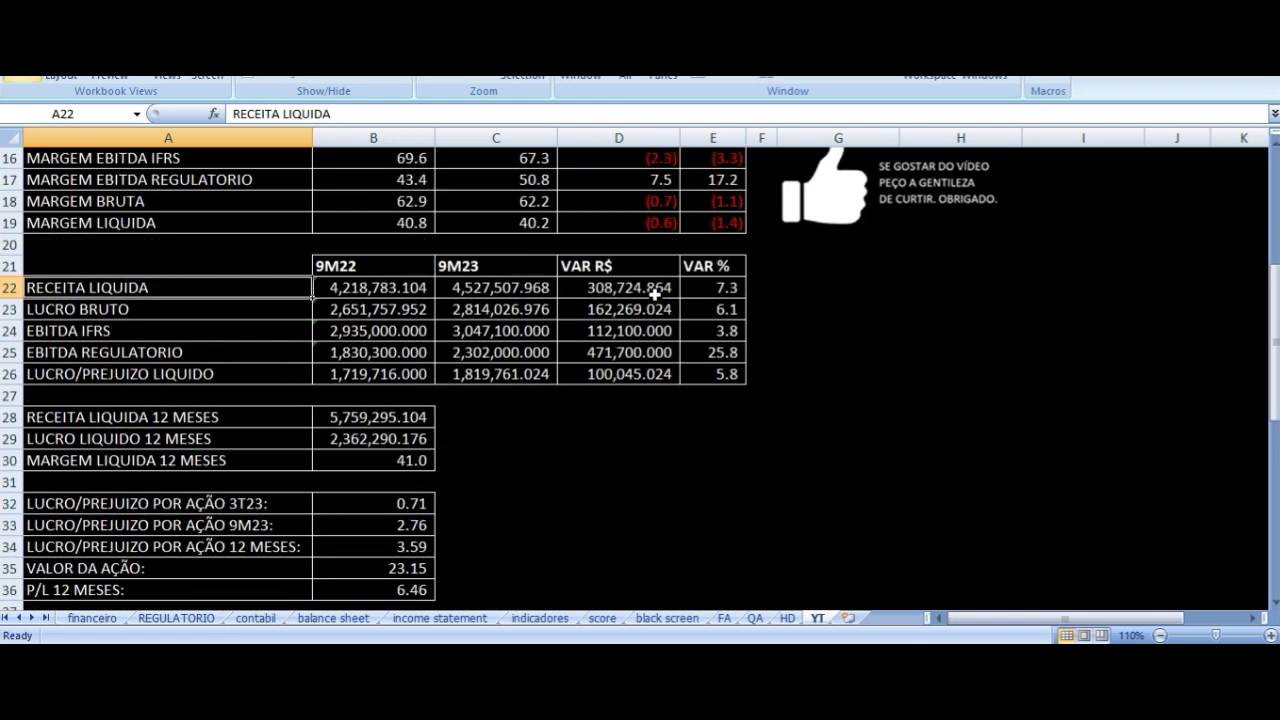
{"action": "scroll", "coordinate": [654, 294], "scroll_direction": "up", "scroll_amount": 1}
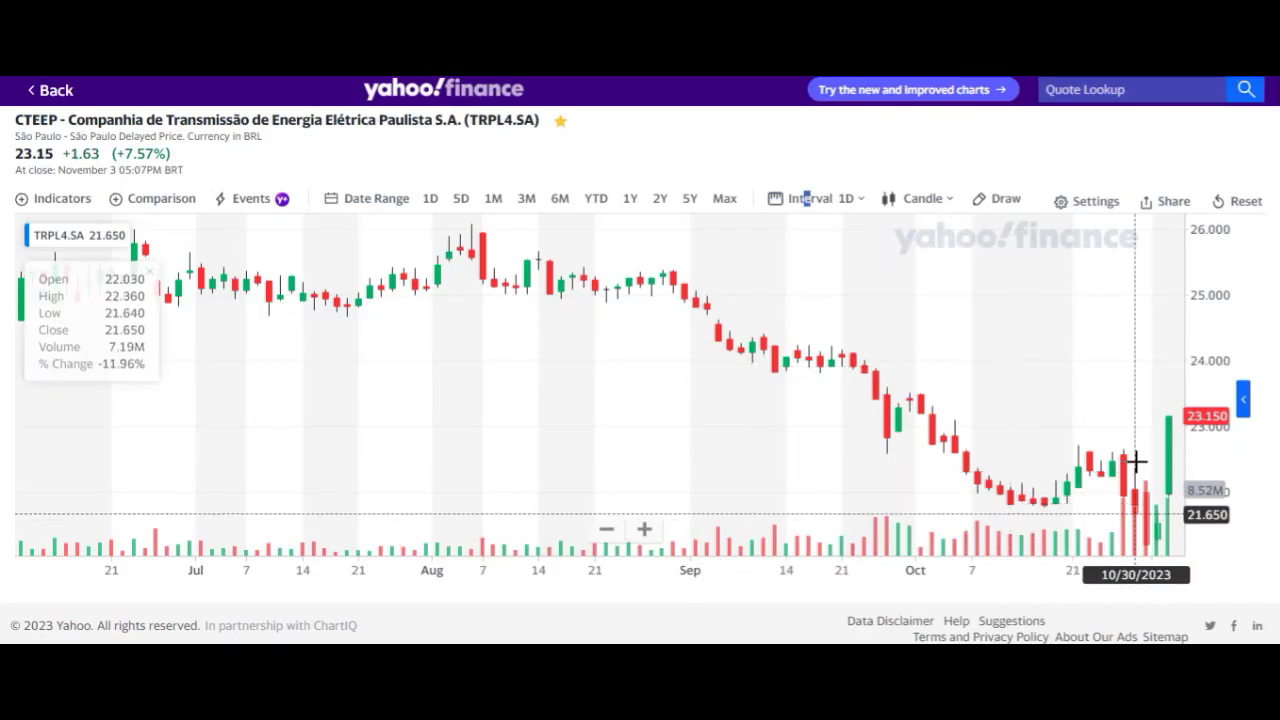
- Switch to the TRPL4.SA price chart on Yahoo Finance and set its interval to 1 month
{"action": "left_click", "coordinate": [812, 199]}
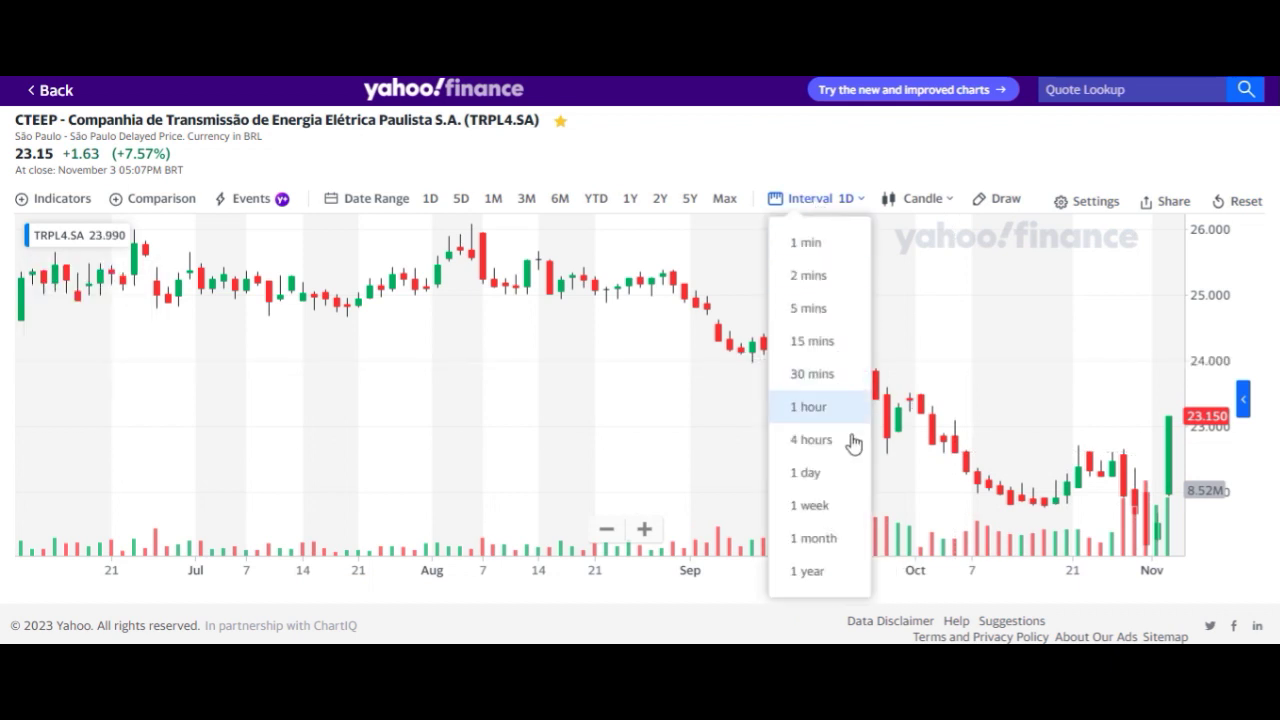
{"action": "left_click", "coordinate": [815, 539]}
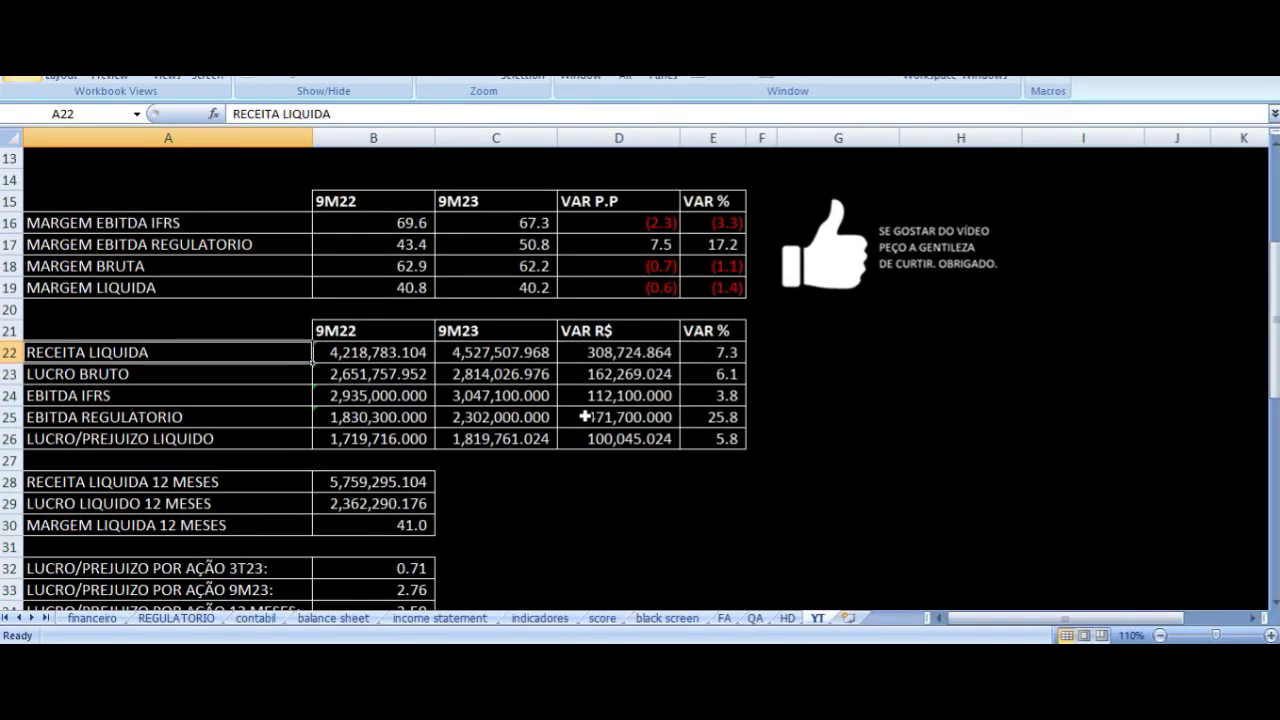
- Return to the YT sheet in Excel and compare the net revenue of 9M22 and 9M23 with its R$ and percent variations
{"action": "left_click", "coordinate": [400, 350]}
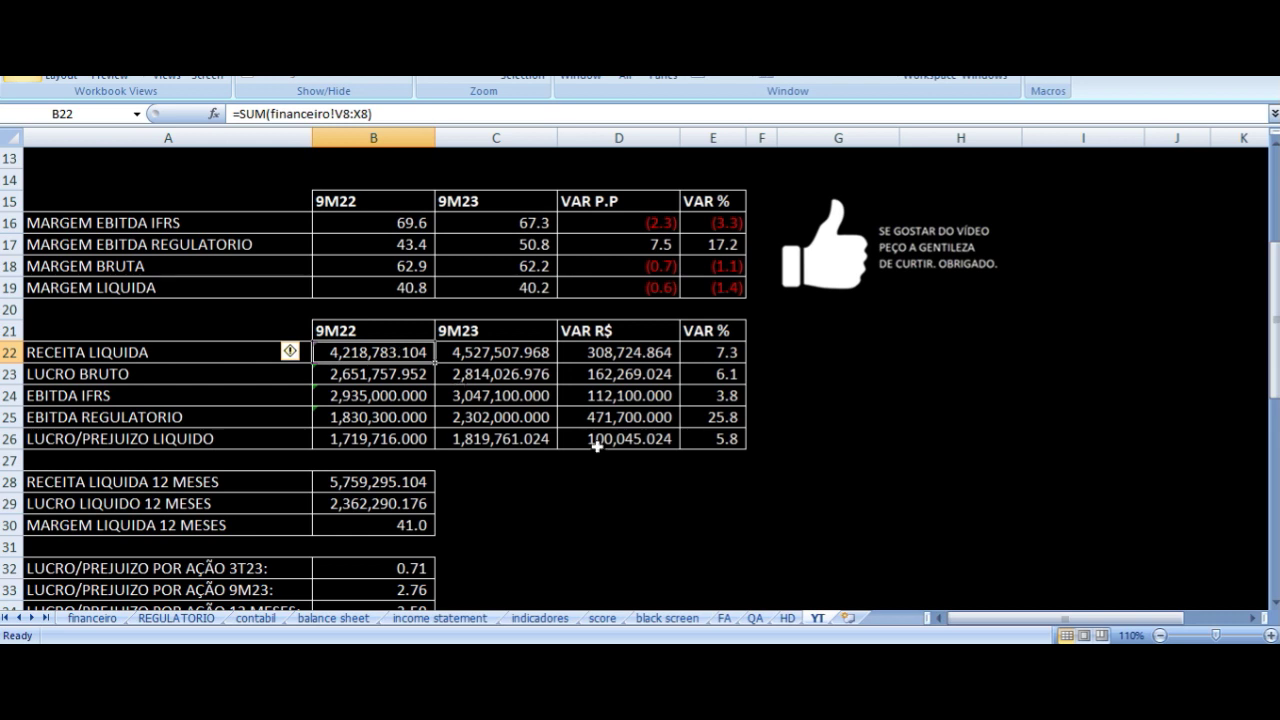
{"action": "key", "text": "Up"}
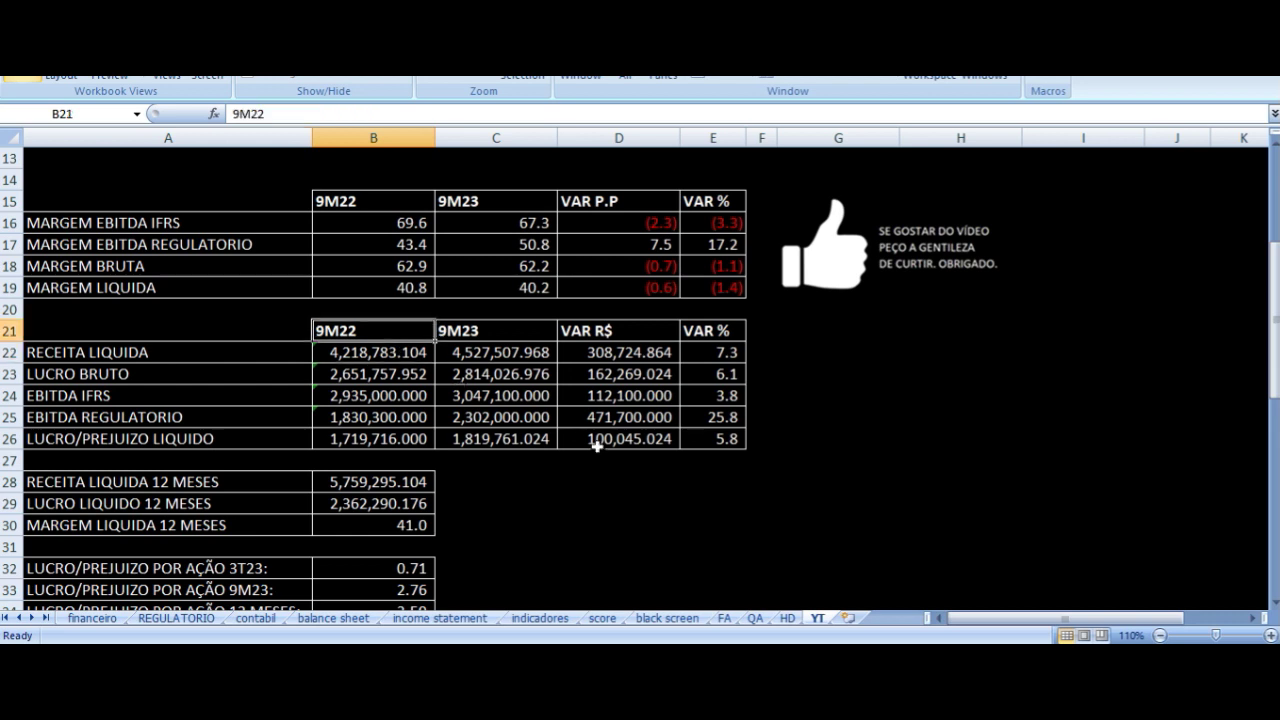
{"action": "key", "text": "Down"}
{"action": "key", "text": "Left"}
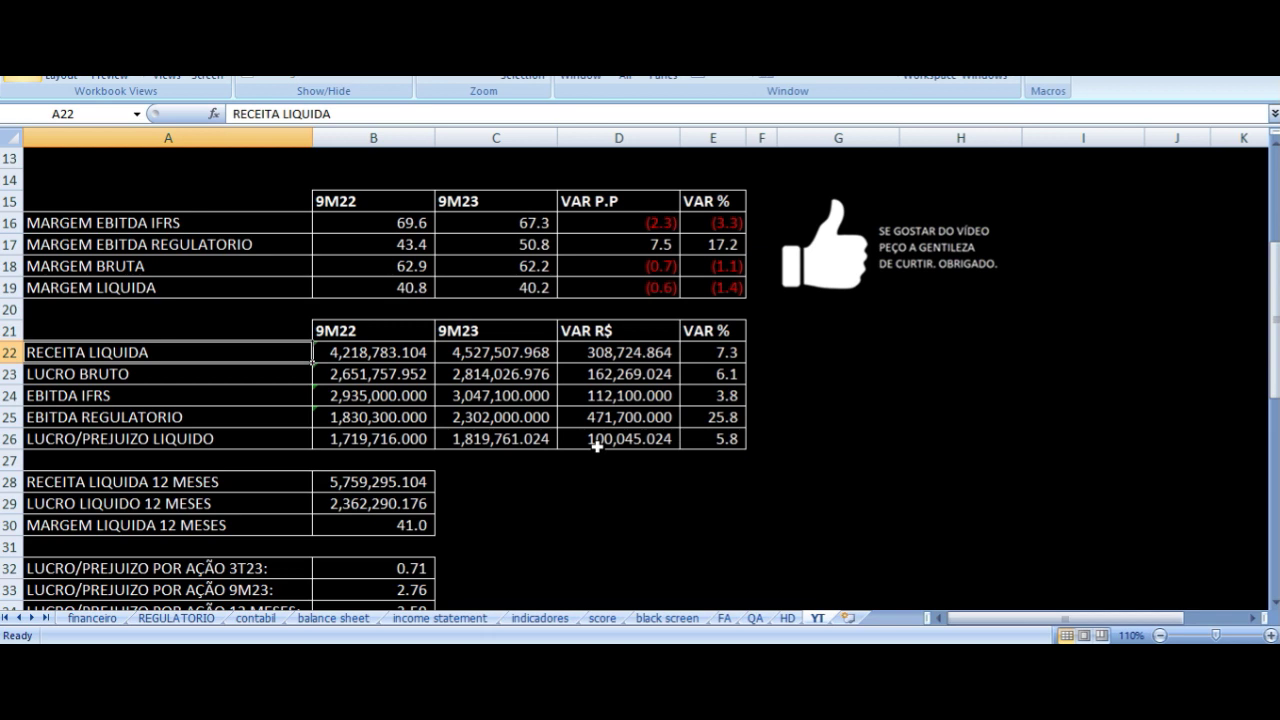
{"action": "key", "text": "Right"}
{"action": "key", "text": "Right"}
{"action": "key", "text": "Right"}
{"action": "key", "text": "Right"}
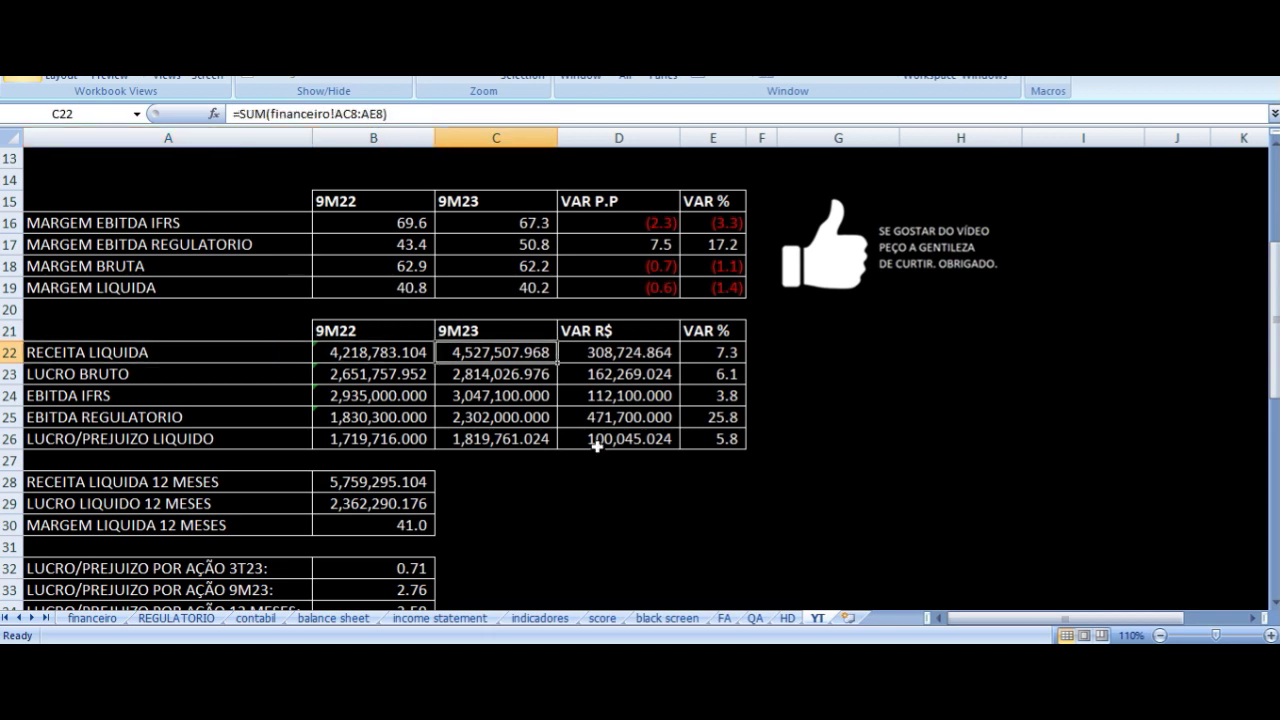
- Compare the 9M22 and 9M23 gross profit and check its R$ and percent variations
{"action": "key", "text": "Down"}
{"action": "key", "text": "Left"}
{"action": "key", "text": "Left"}
{"action": "key", "text": "Left"}
{"action": "key", "text": "Left"}
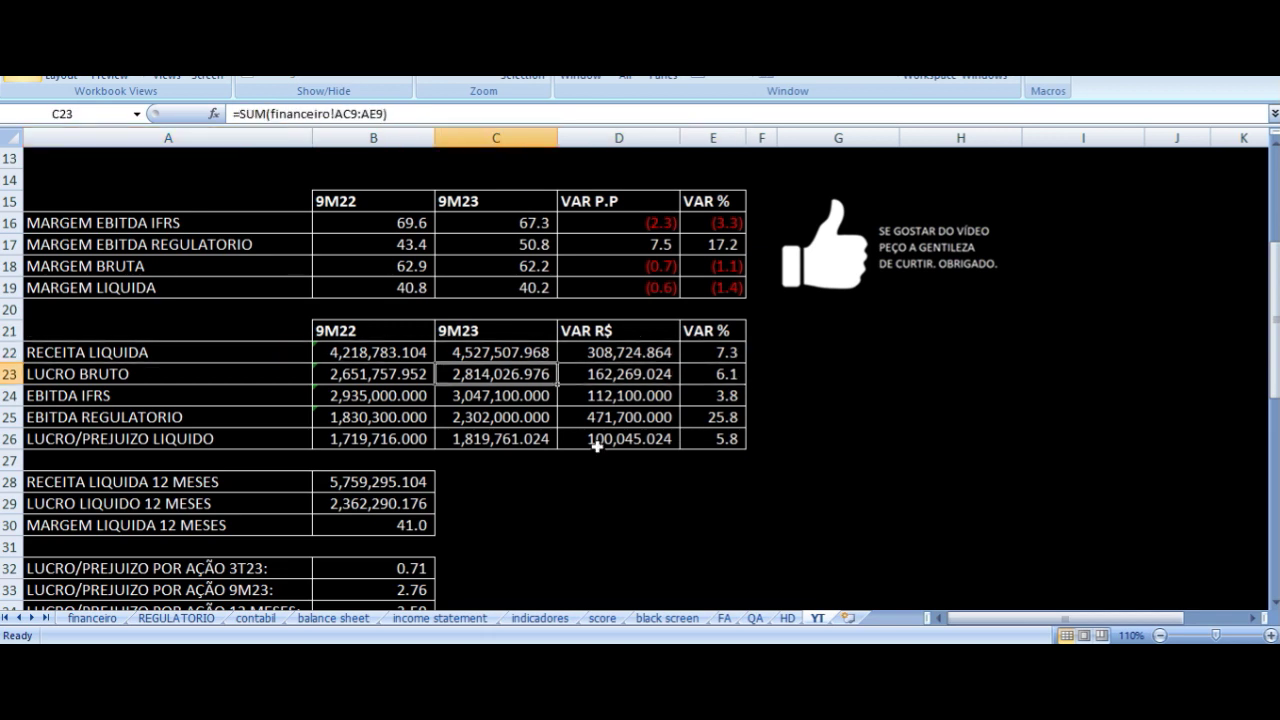
{"action": "key", "text": "Right"}
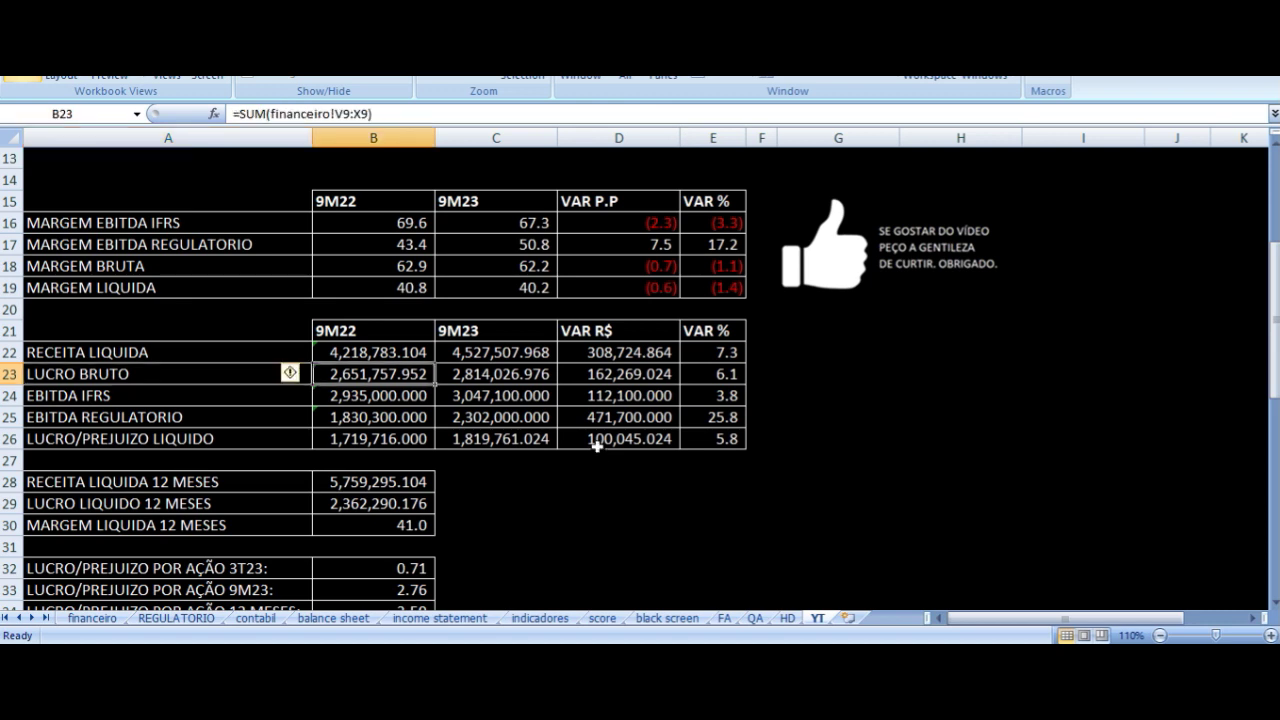
{"action": "key", "text": "Right"}
{"action": "key", "text": "Right"}
{"action": "key", "text": "Right"}
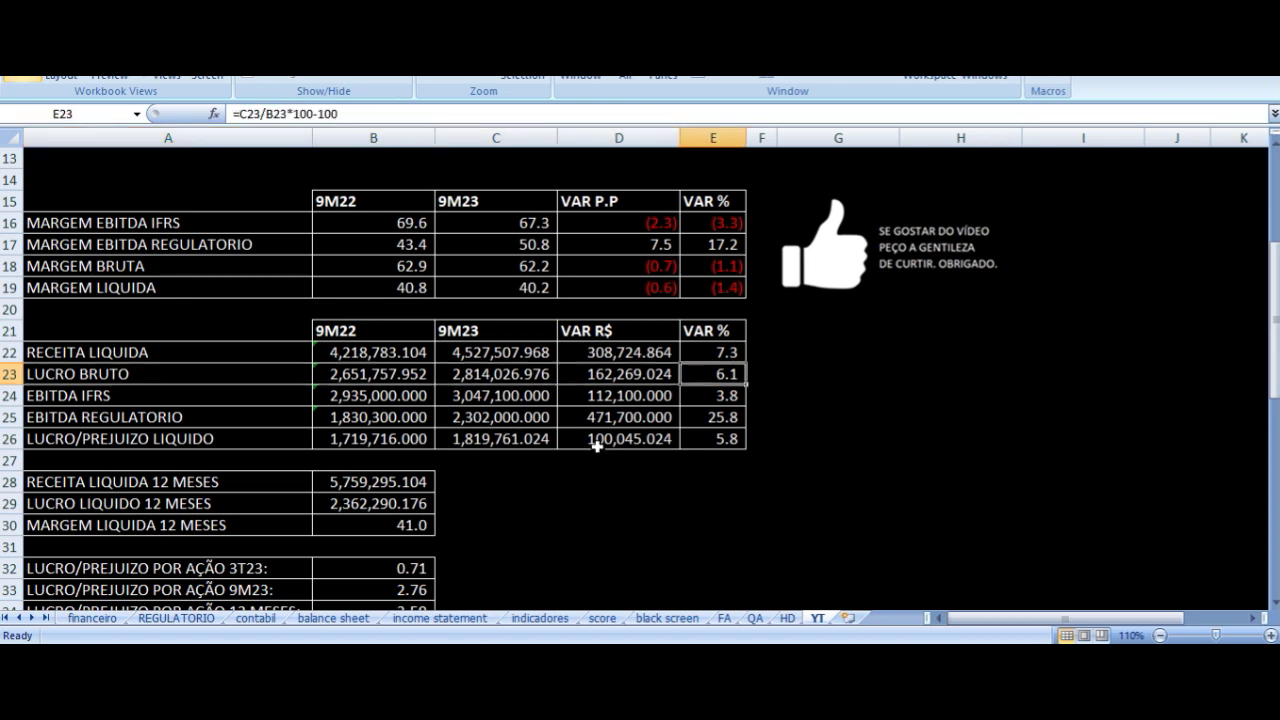
- Compare the IFRS EBITDA of 9M22 and 9M23 and check its R$ and percent variations
{"action": "key", "text": "Down"}
{"action": "key", "text": "Left"}
{"action": "key", "text": "Left"}
{"action": "key", "text": "Left"}
{"action": "key", "text": "Left"}
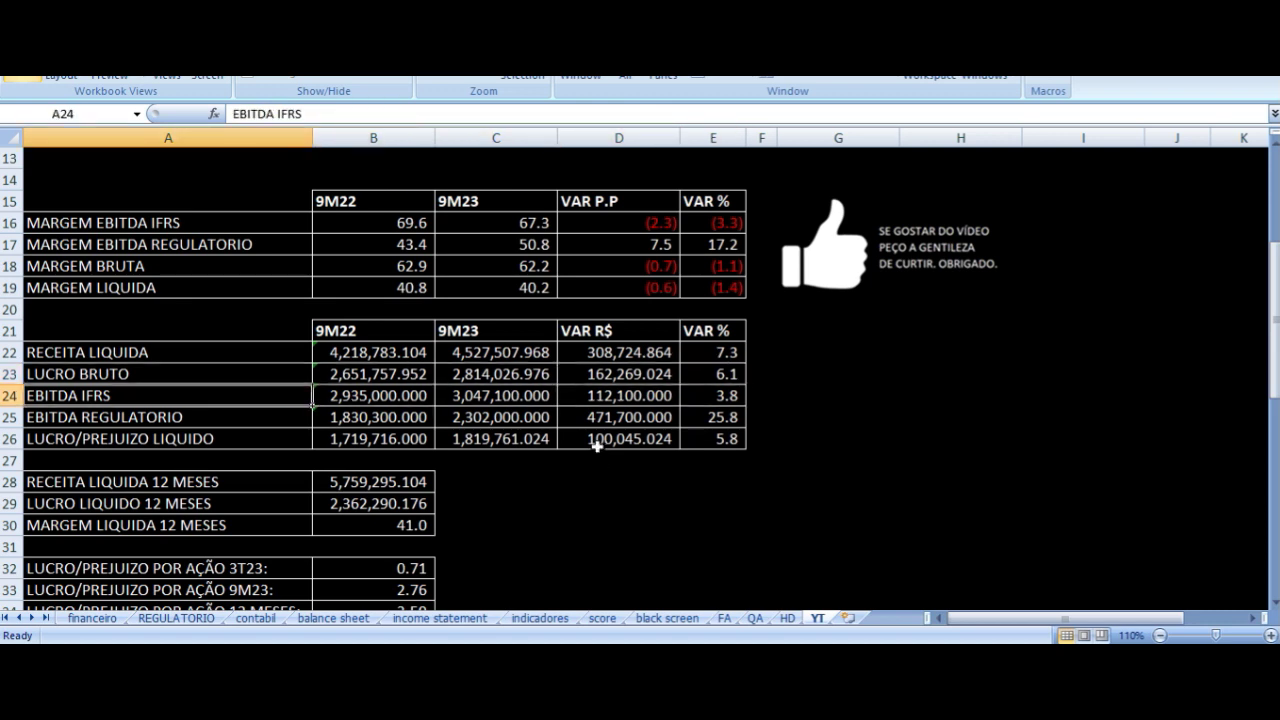
{"action": "key", "text": "Right"}
{"action": "key", "text": "Right"}
{"action": "key", "text": "Right"}
{"action": "key", "text": "Right"}
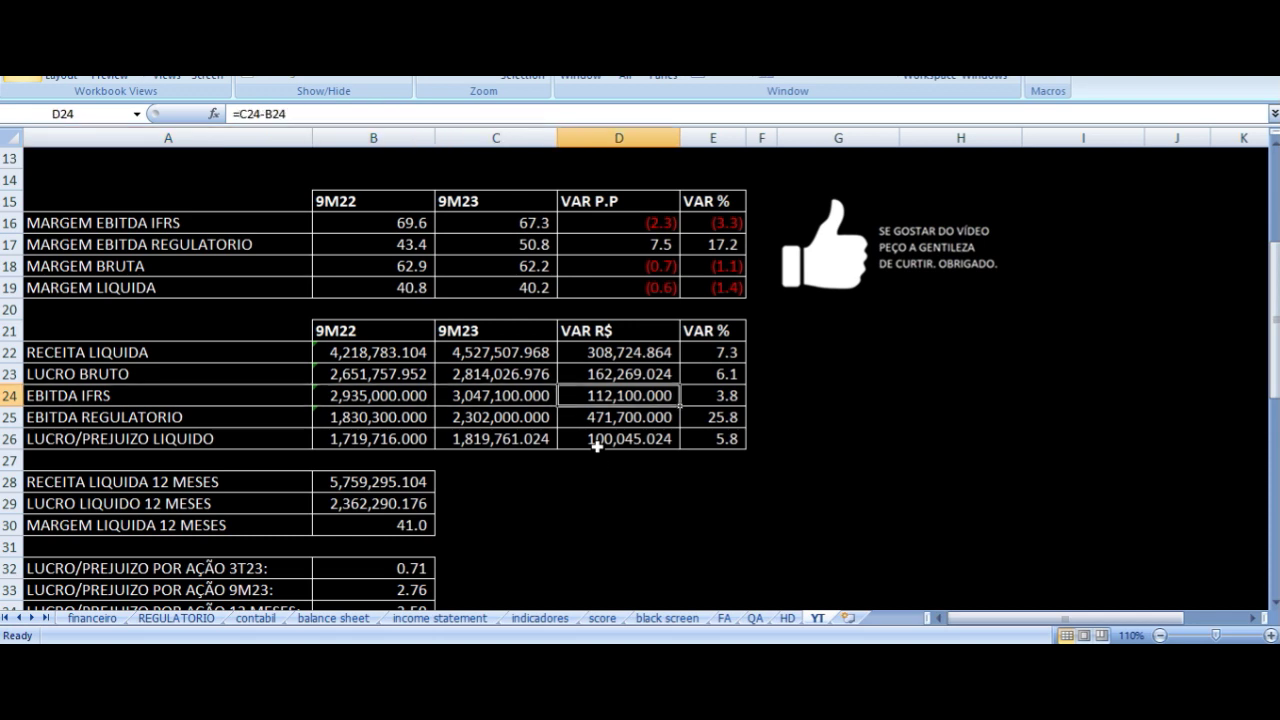
- Compare the regulatory EBITDA of 9M22 and 9M23 and check its R$ and percent variations
{"action": "key", "text": "Down"}
{"action": "key", "text": "Left"}
{"action": "key", "text": "Left"}
{"action": "key", "text": "Left"}
{"action": "key", "text": "Left"}
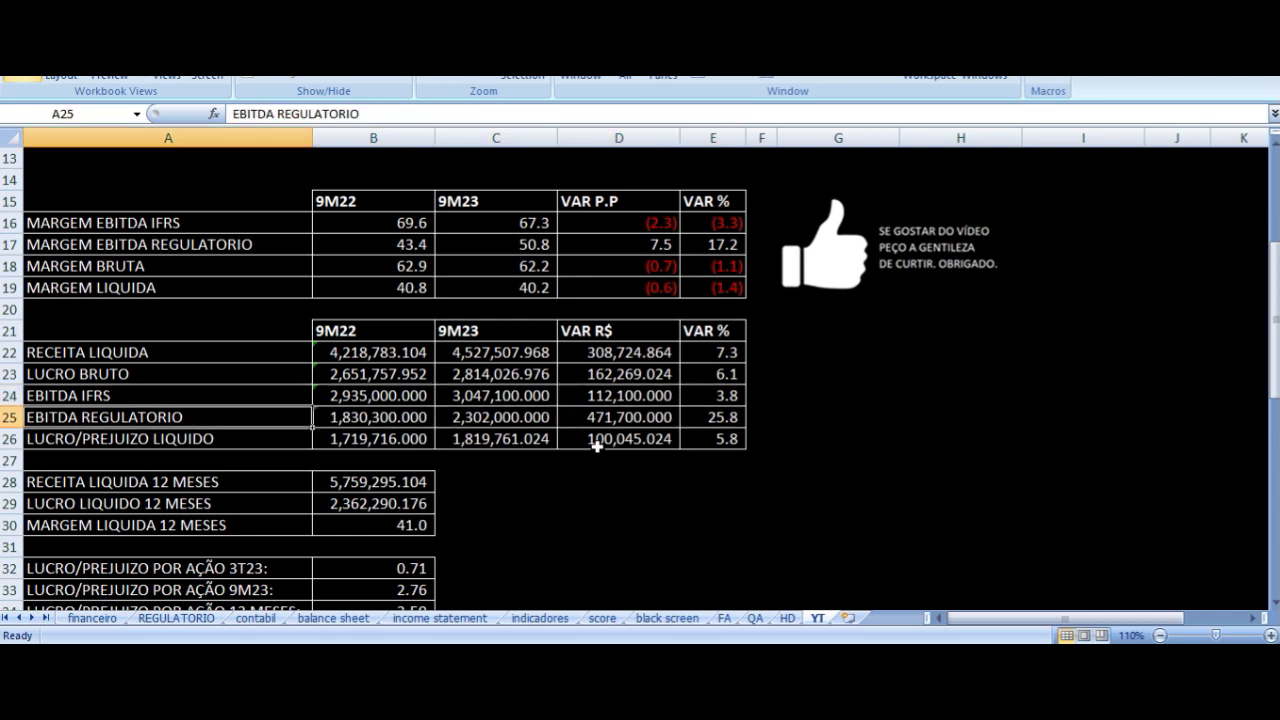
{"action": "key", "text": "Right"}
{"action": "key", "text": "Right"}
{"action": "key", "text": "Right"}
{"action": "key", "text": "Right"}
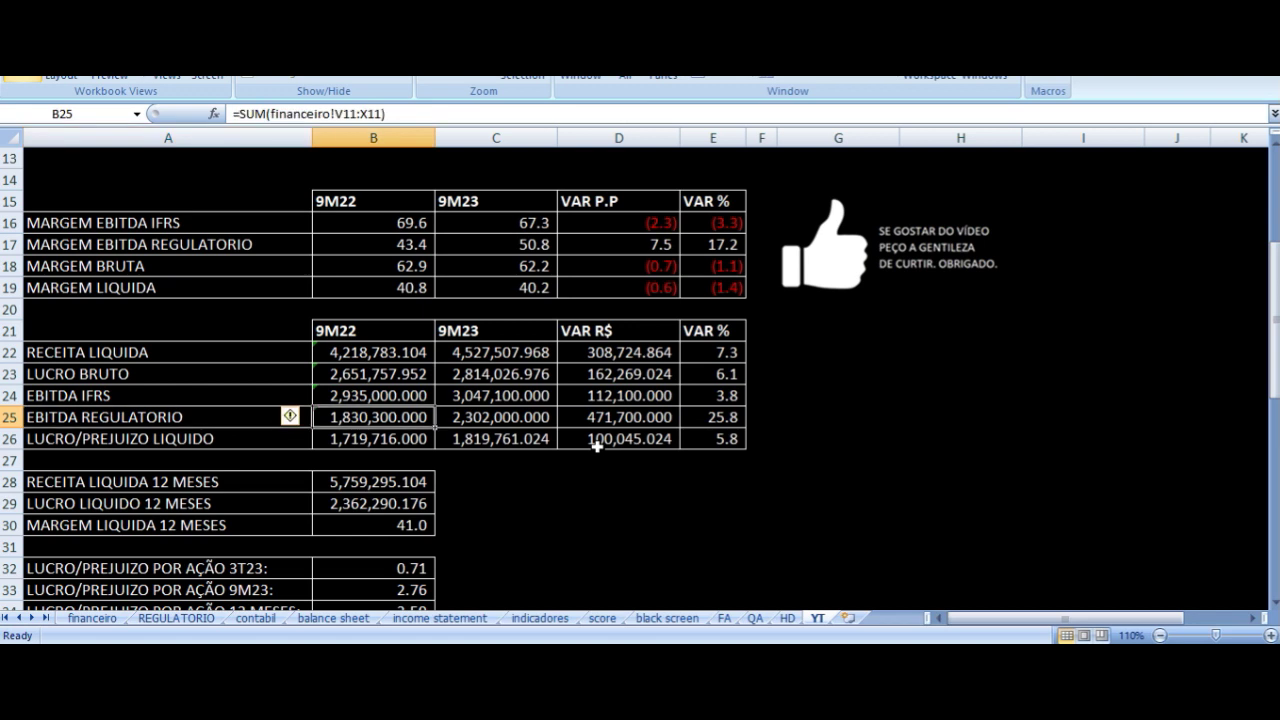
- Compare the net profit of 9M22 and 9M23 and check its R$ and percent variations
{"action": "key", "text": "Down"}
{"action": "key", "text": "Left"}
{"action": "key", "text": "Left"}
{"action": "key", "text": "Left"}
{"action": "key", "text": "Left"}
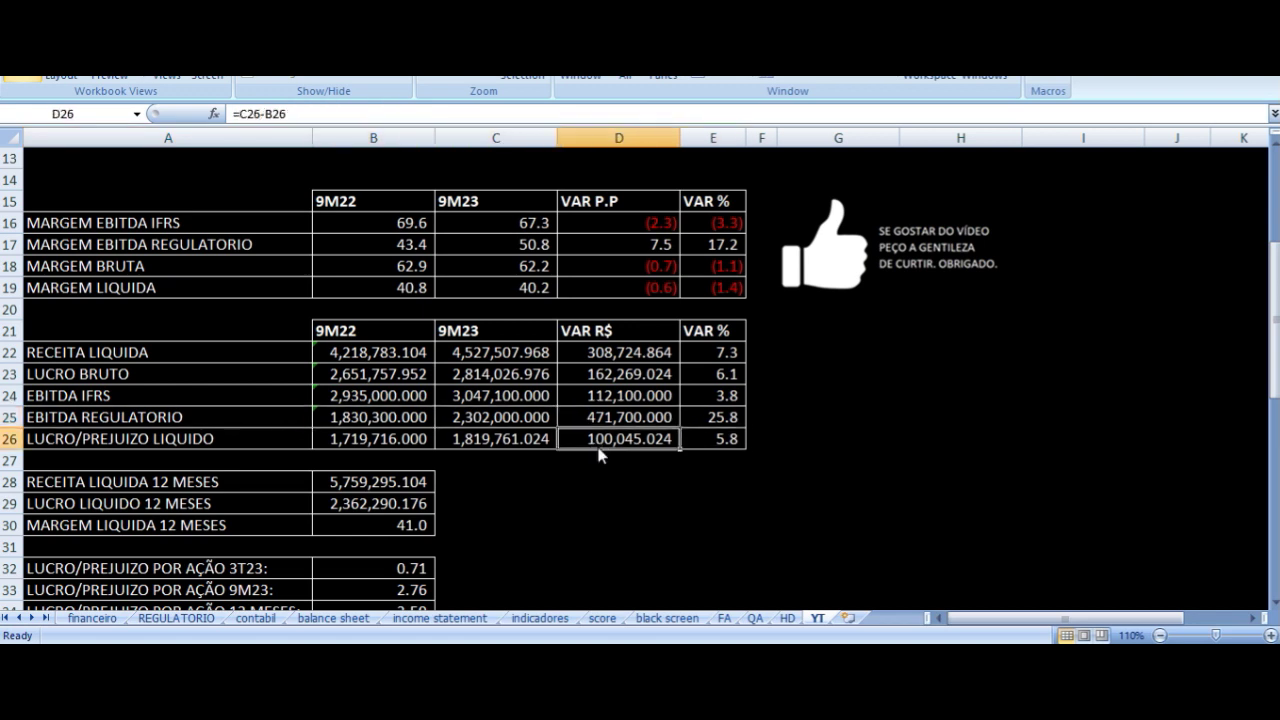
{"action": "key", "text": "Right"}
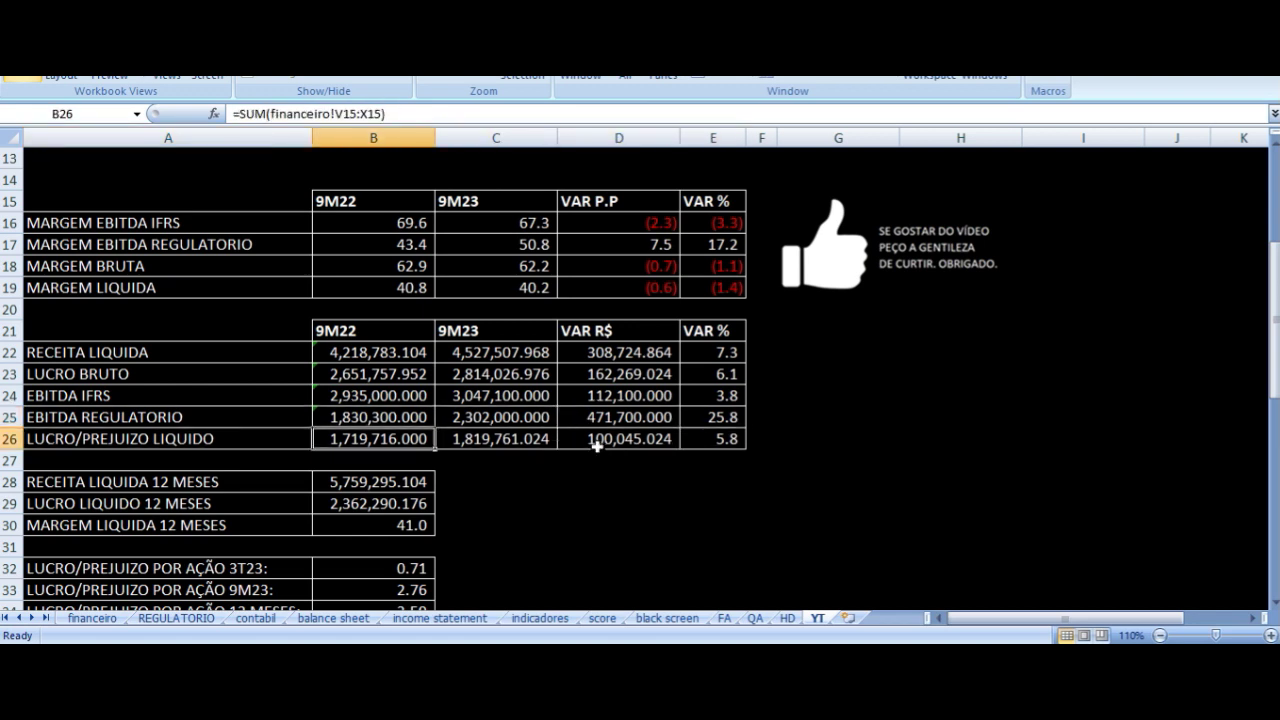
{"action": "key", "text": "Right"}
{"action": "key", "text": "Right"}
{"action": "key", "text": "Right"}
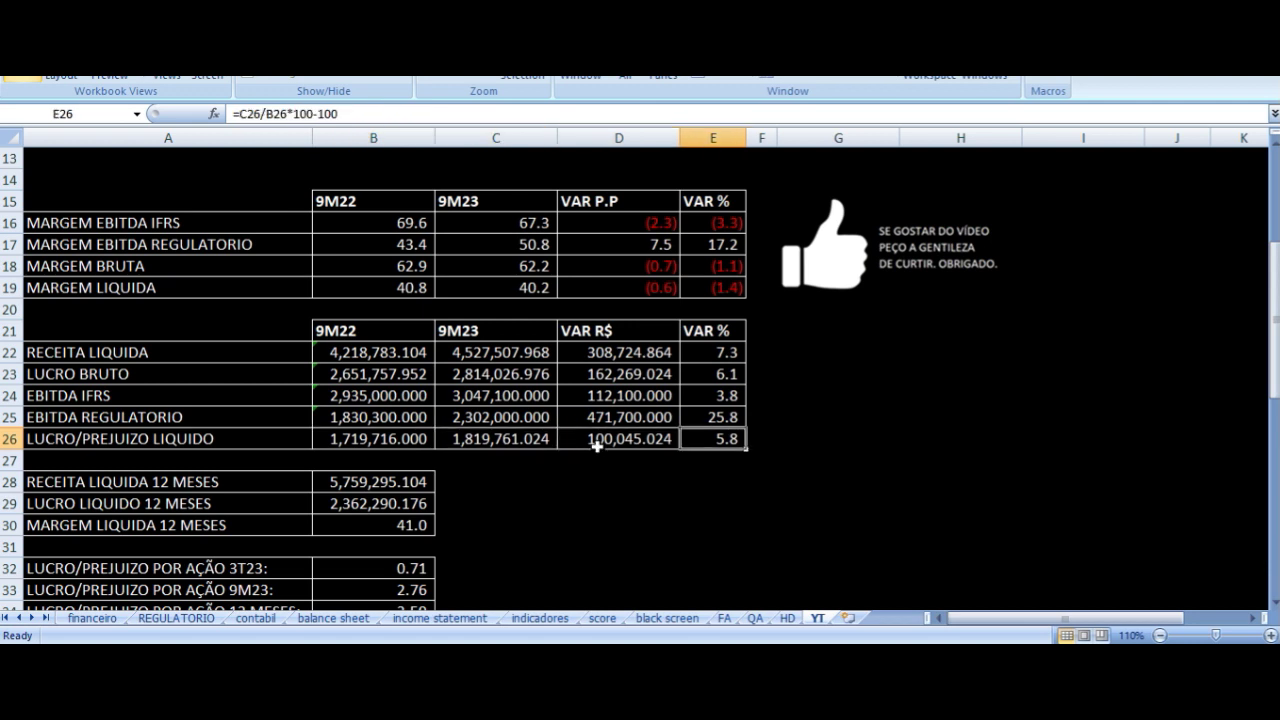
- Look back over the percent variations of the 9M results, from net profit up to the header row of the table
{"action": "key", "text": "Up"}
{"action": "key", "text": "Up"}
{"action": "key", "text": "Up"}
{"action": "key", "text": "Up"}
{"action": "key", "text": "Up"}
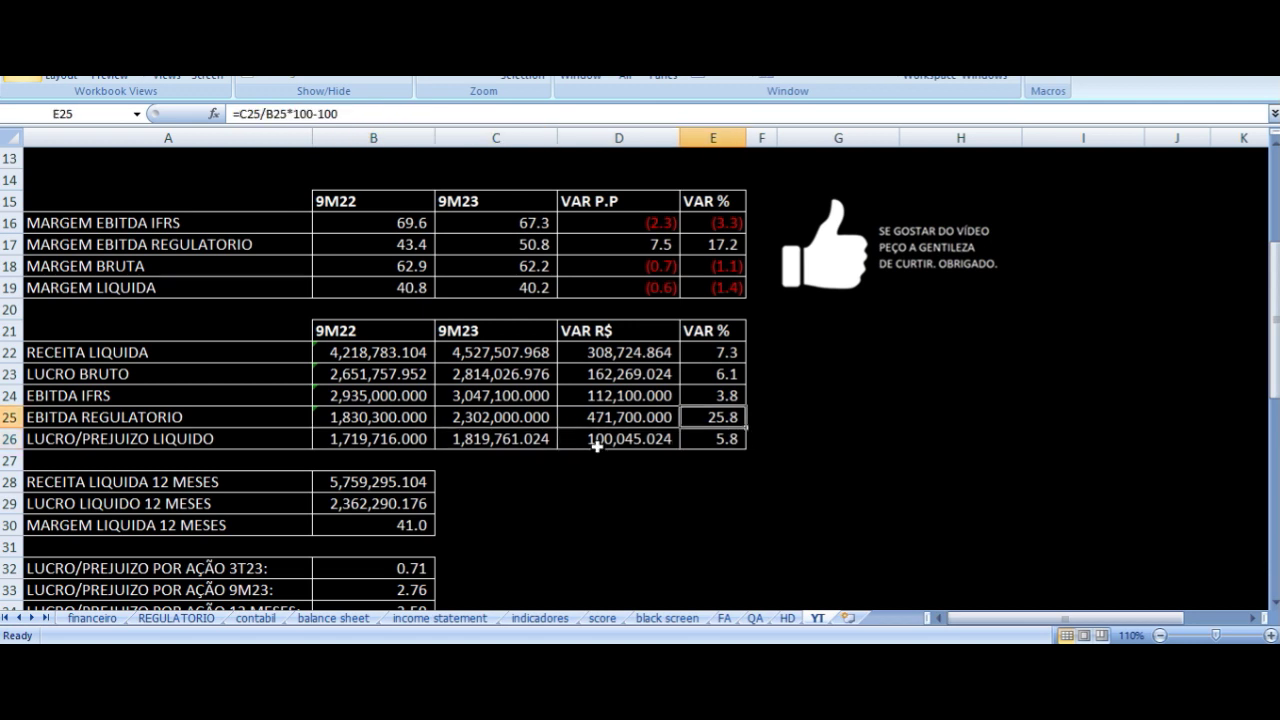
{"action": "key", "text": "Left"}
{"action": "key", "text": "Left"}
{"action": "key", "text": "Left"}
{"action": "key", "text": "Left"}
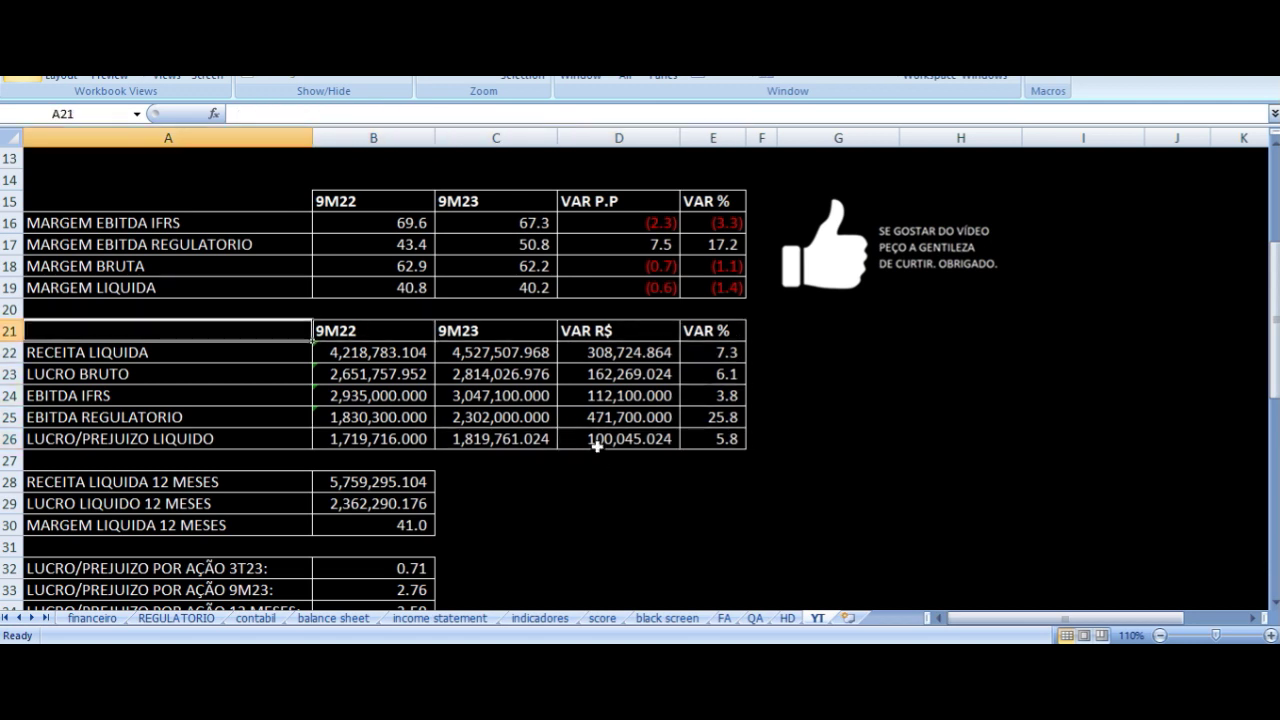